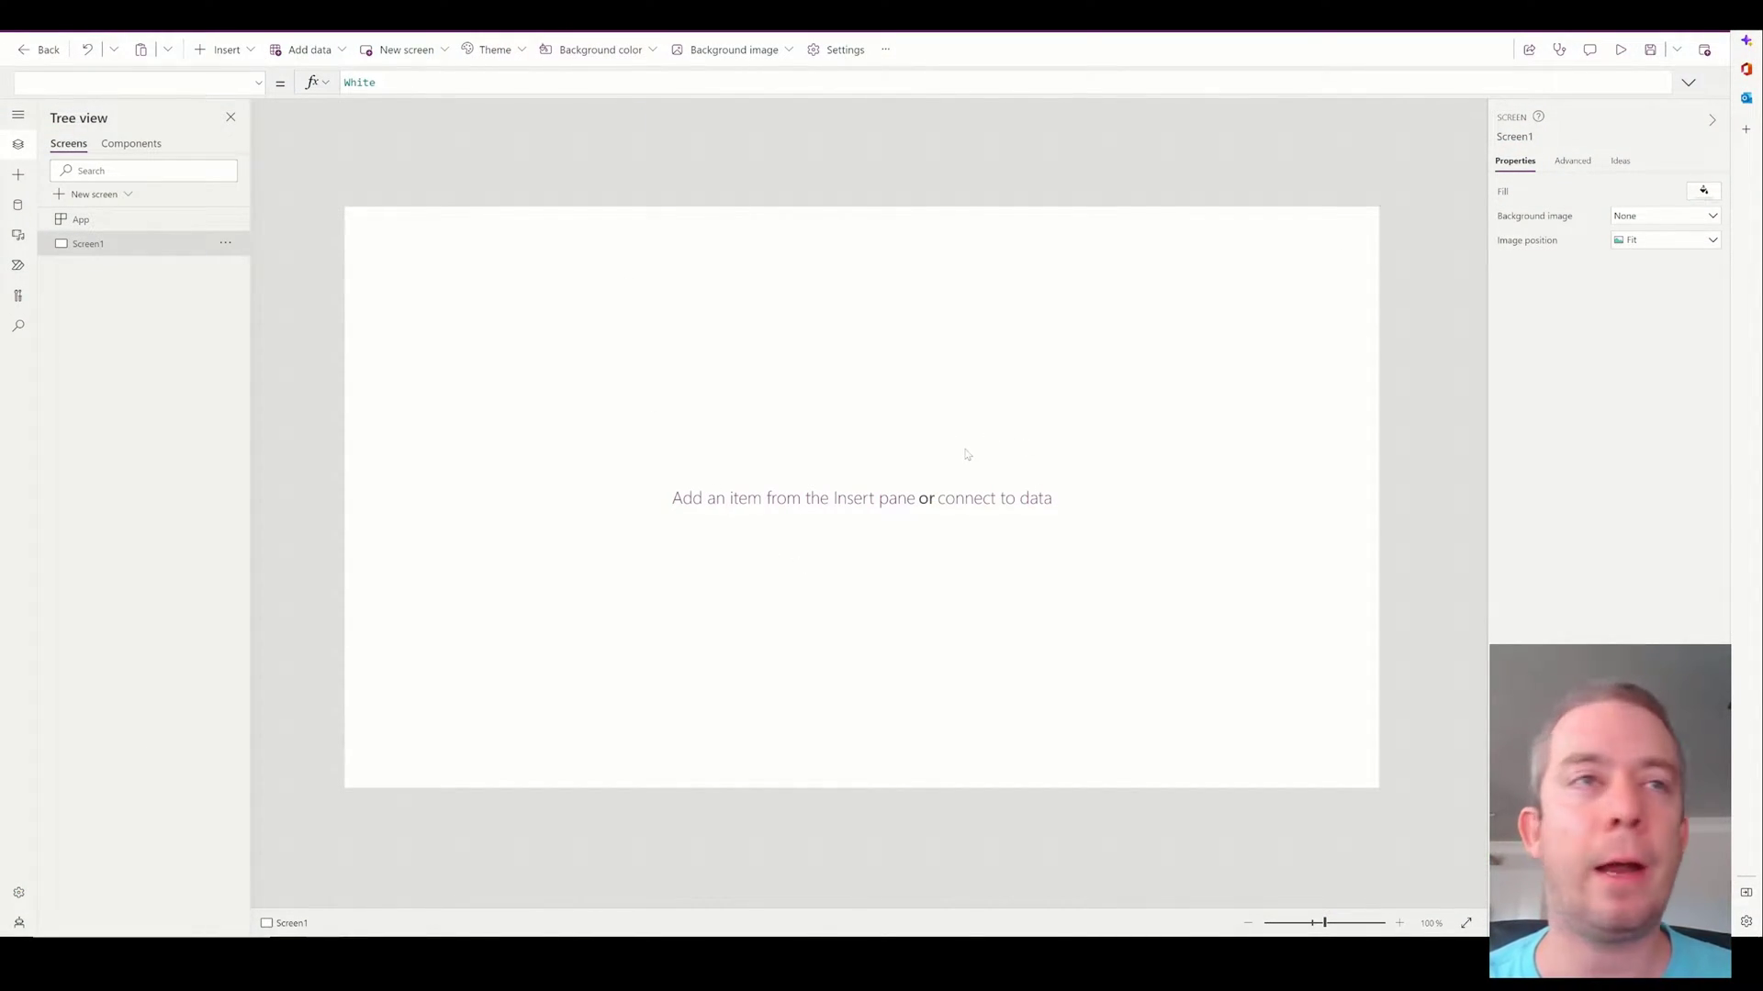
# Insert a Drop down input control on Screen1 and move it lower.
pyautogui.scroll(2, 949, 447)
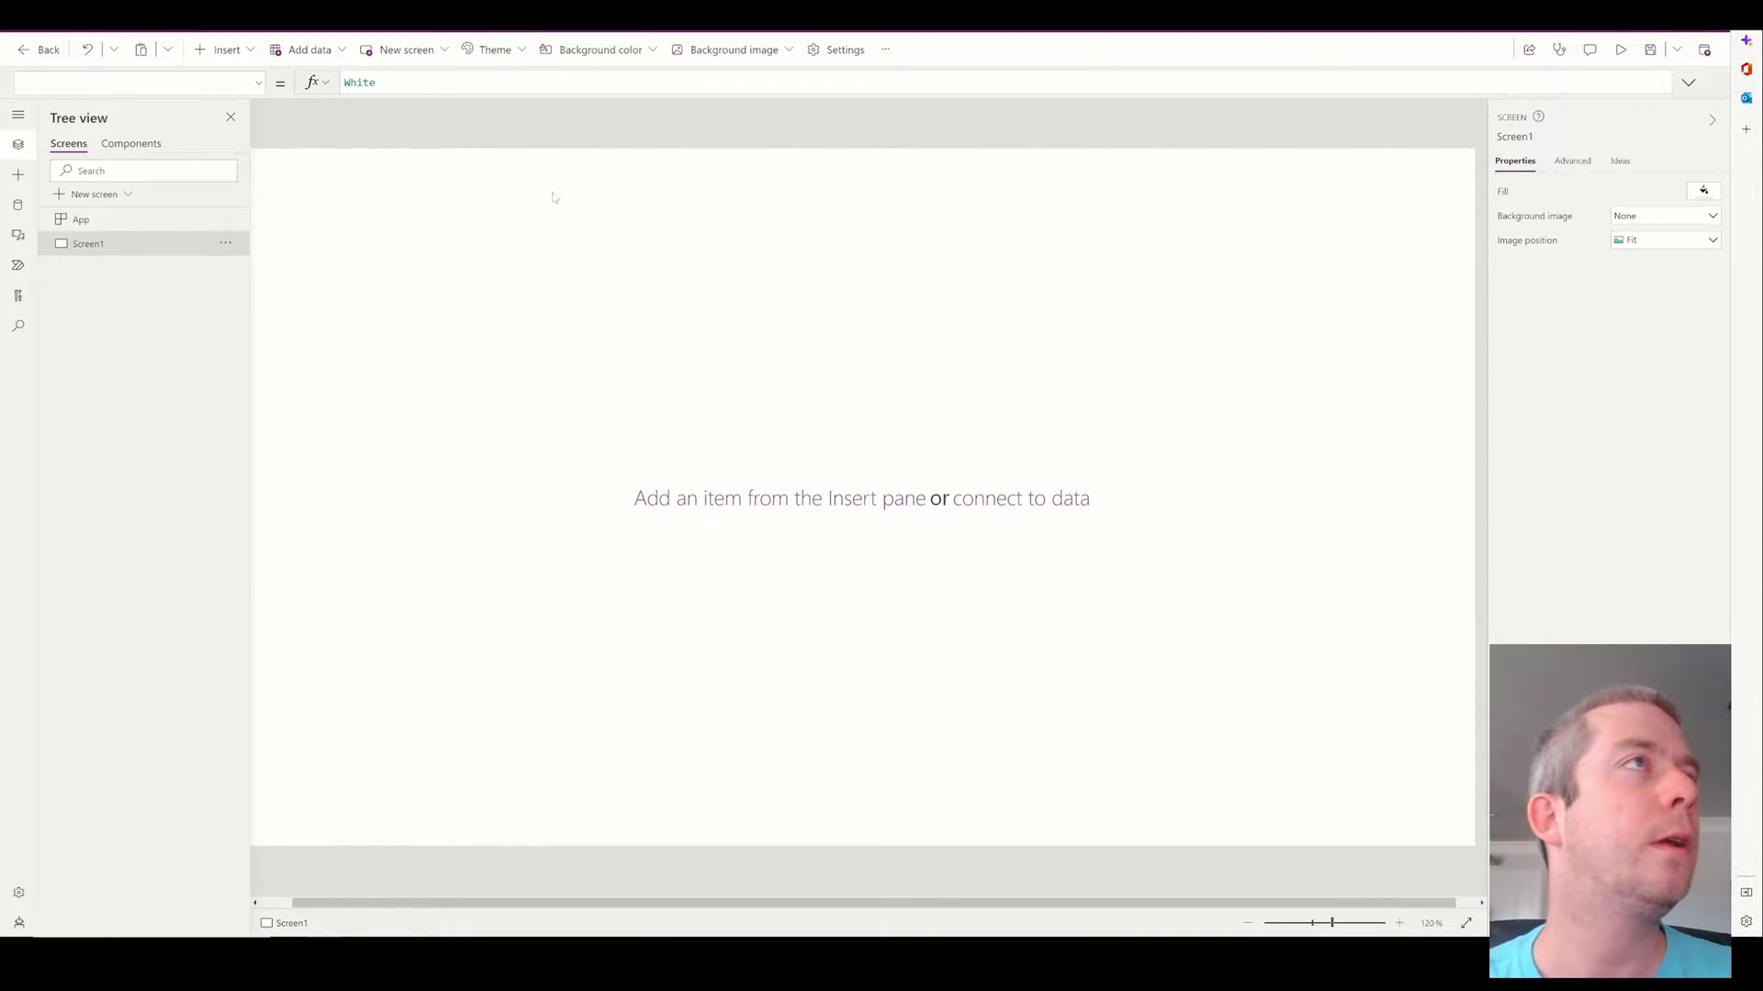
pyautogui.click(224, 50)
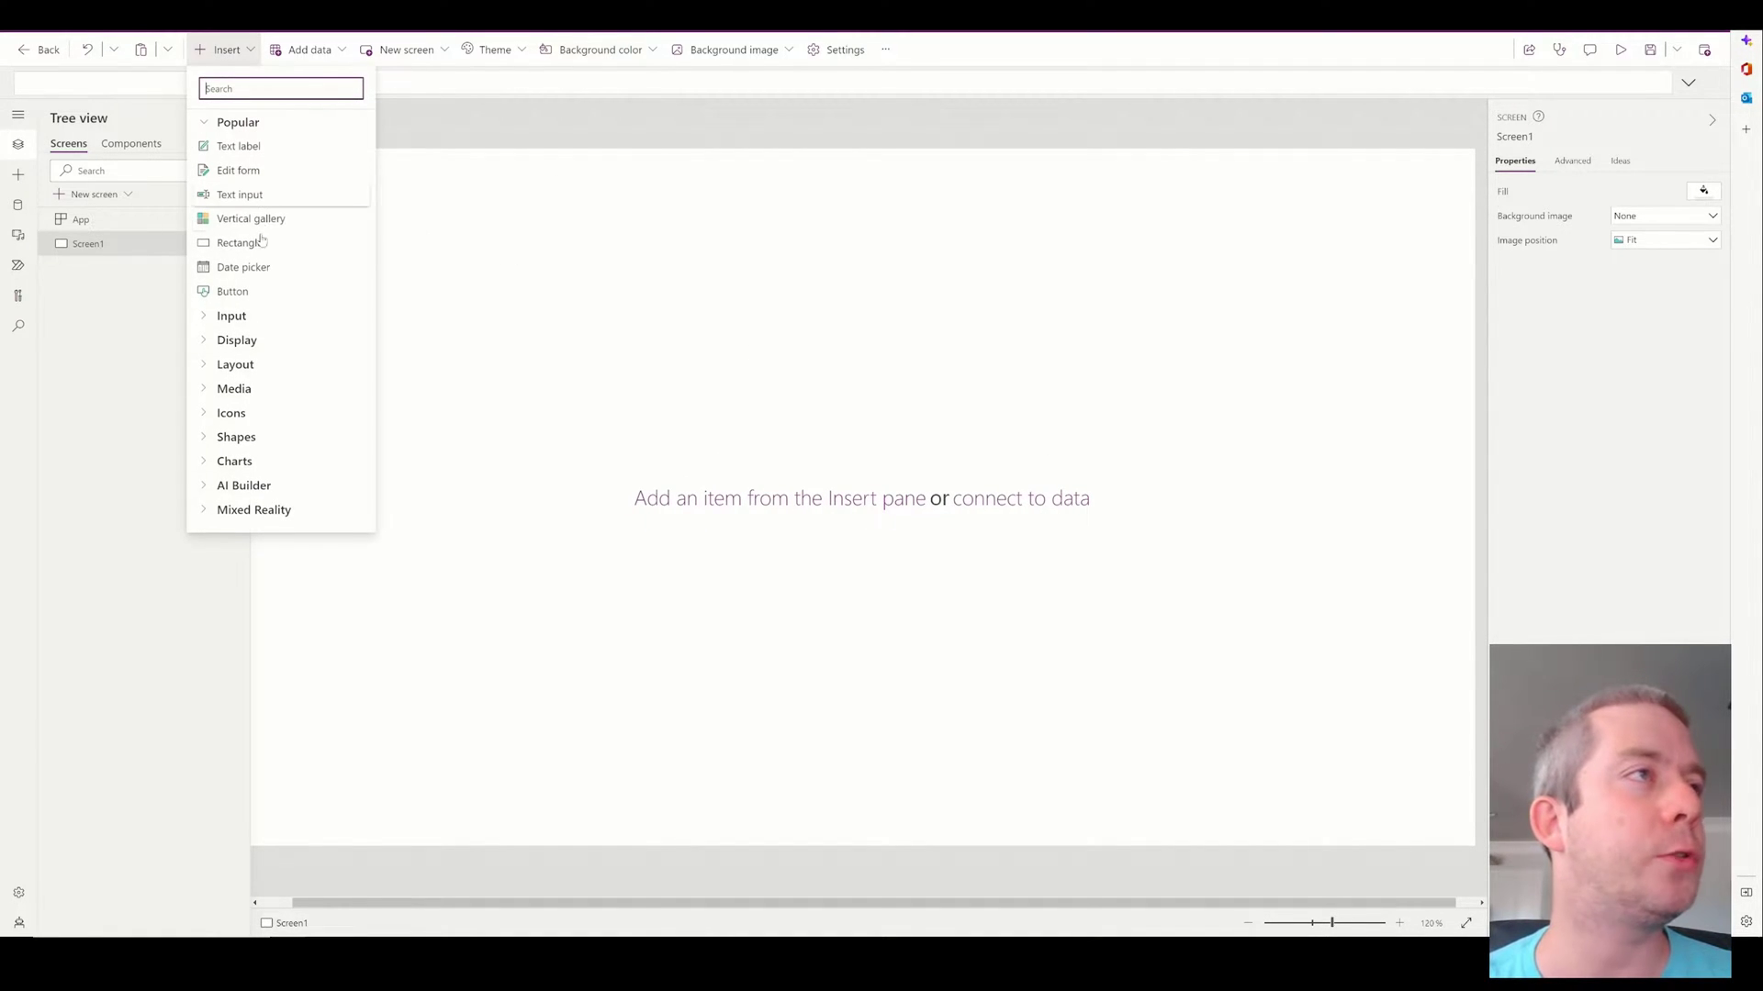
pyautogui.click(242, 316)
pyautogui.click(267, 423)
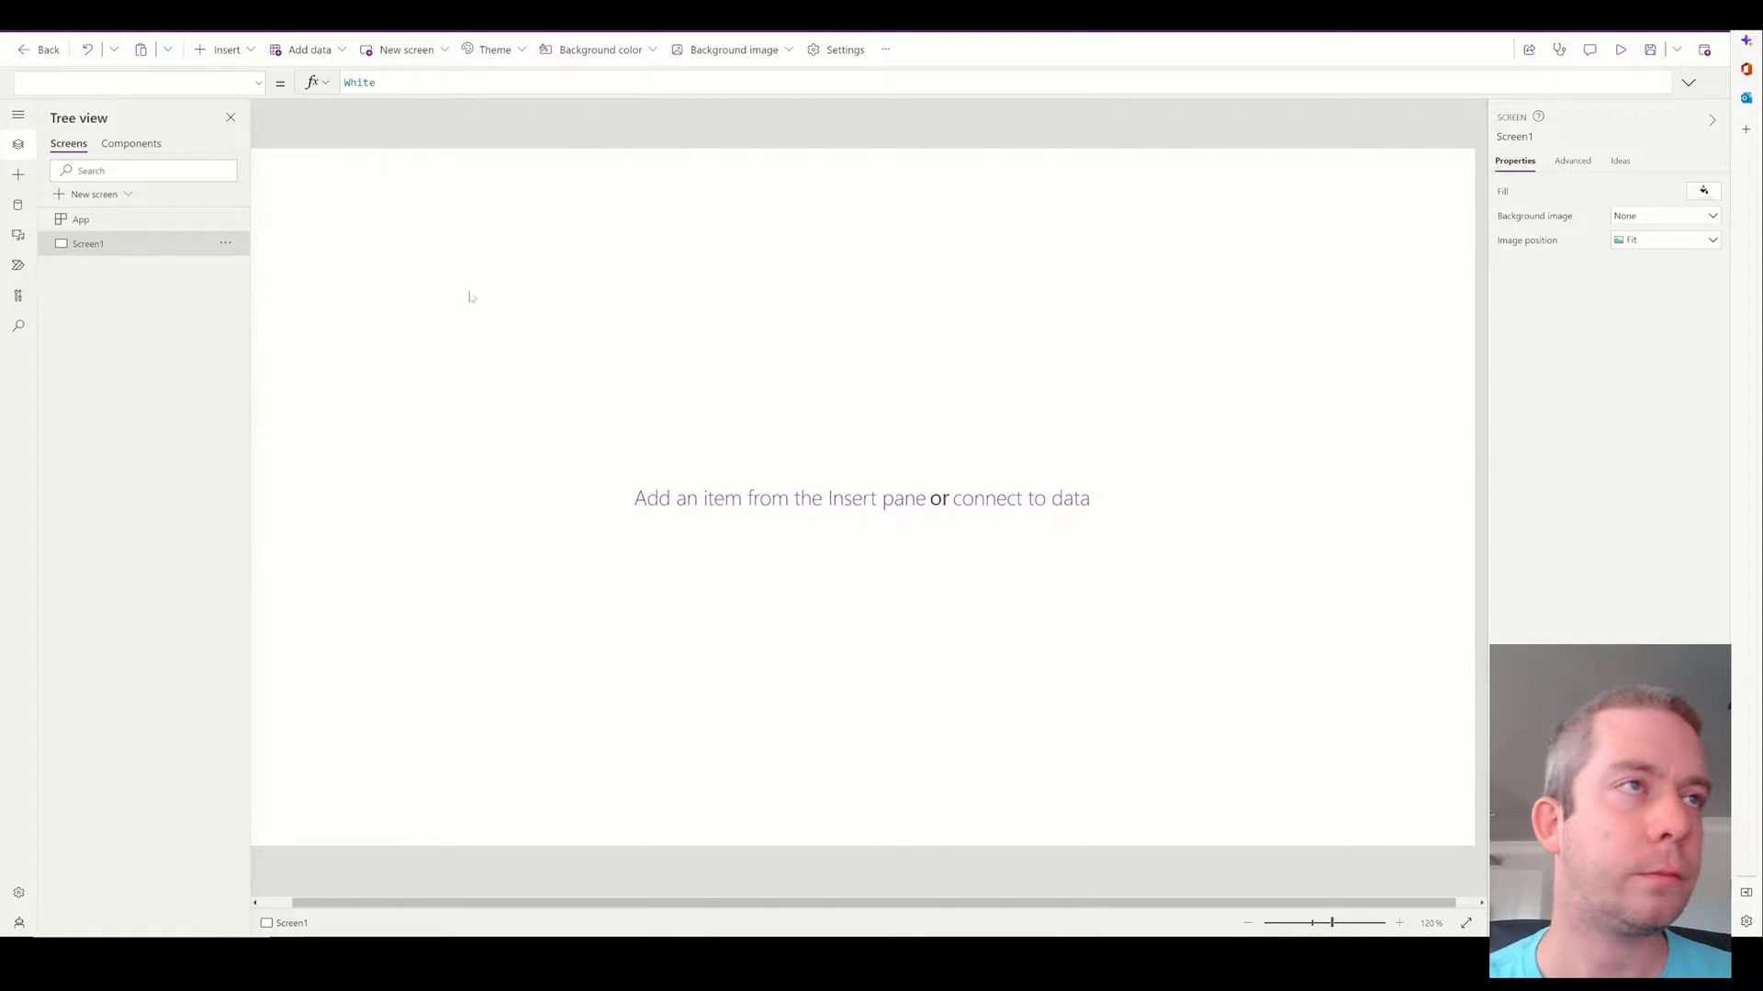
pyautogui.moveTo(413, 203); pyautogui.dragTo(432, 341)
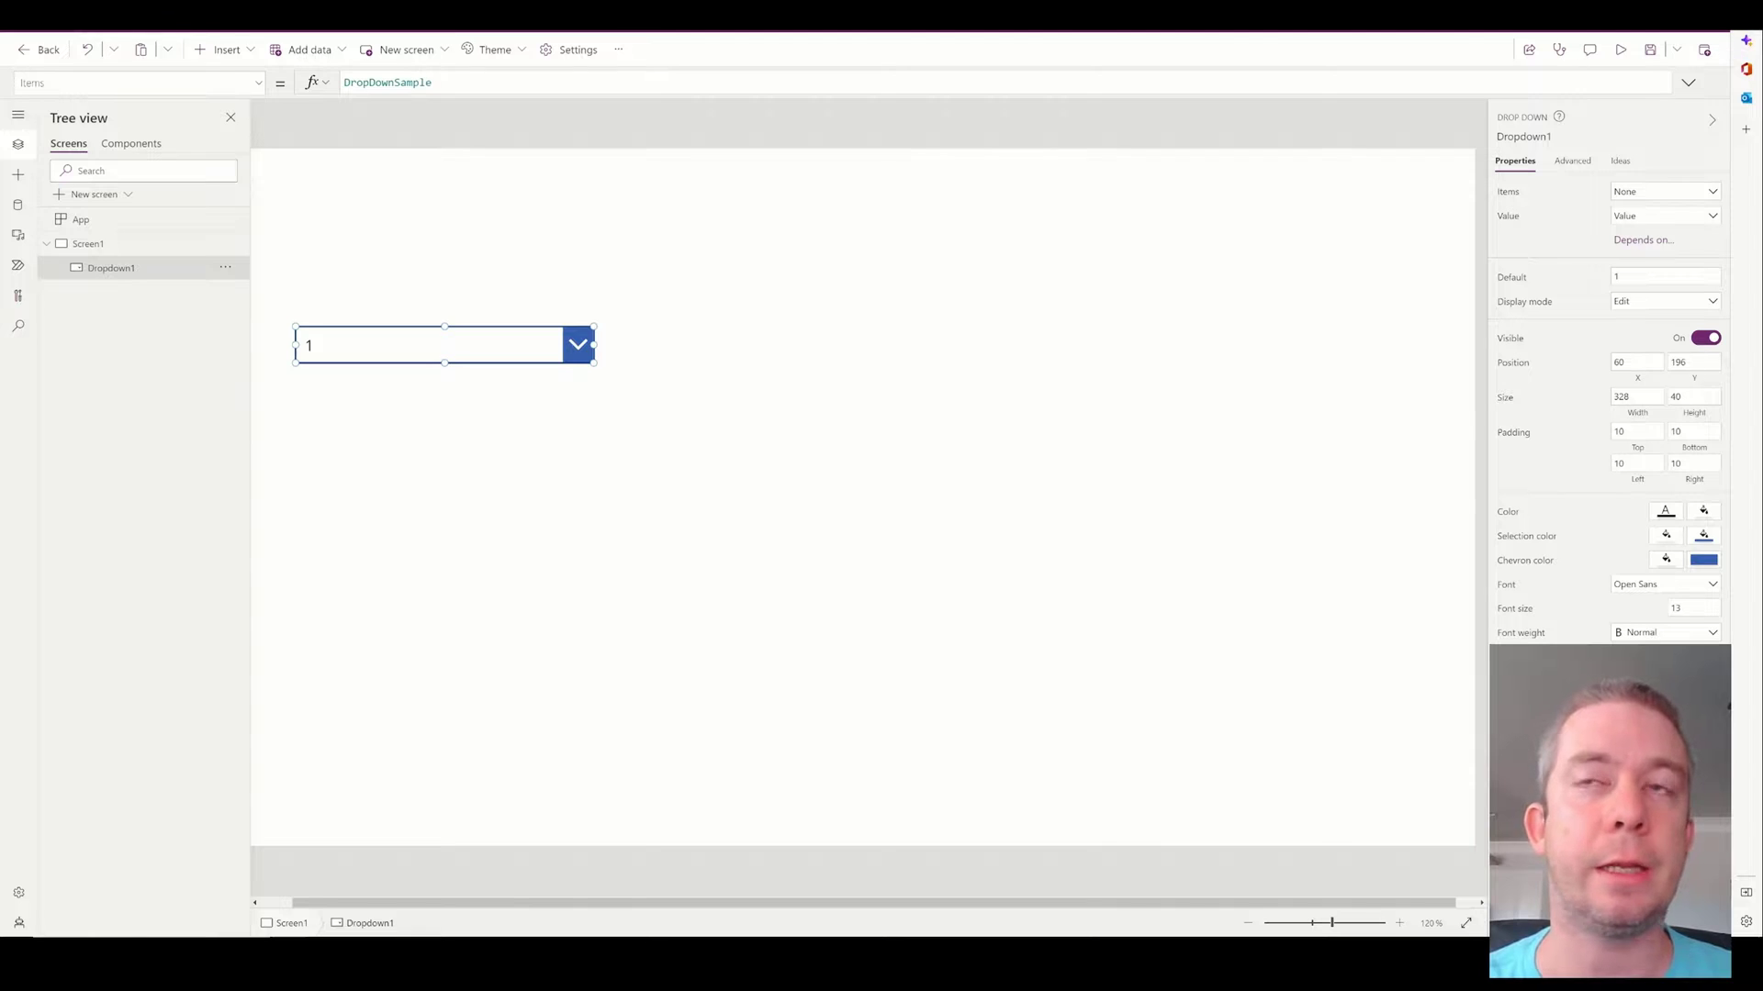
# Replace the dropdown's Items with ["Write to SharePoint", "Send an Email", " Use A Premium Connector"].
pyautogui.scroll(-1, 560, 475)
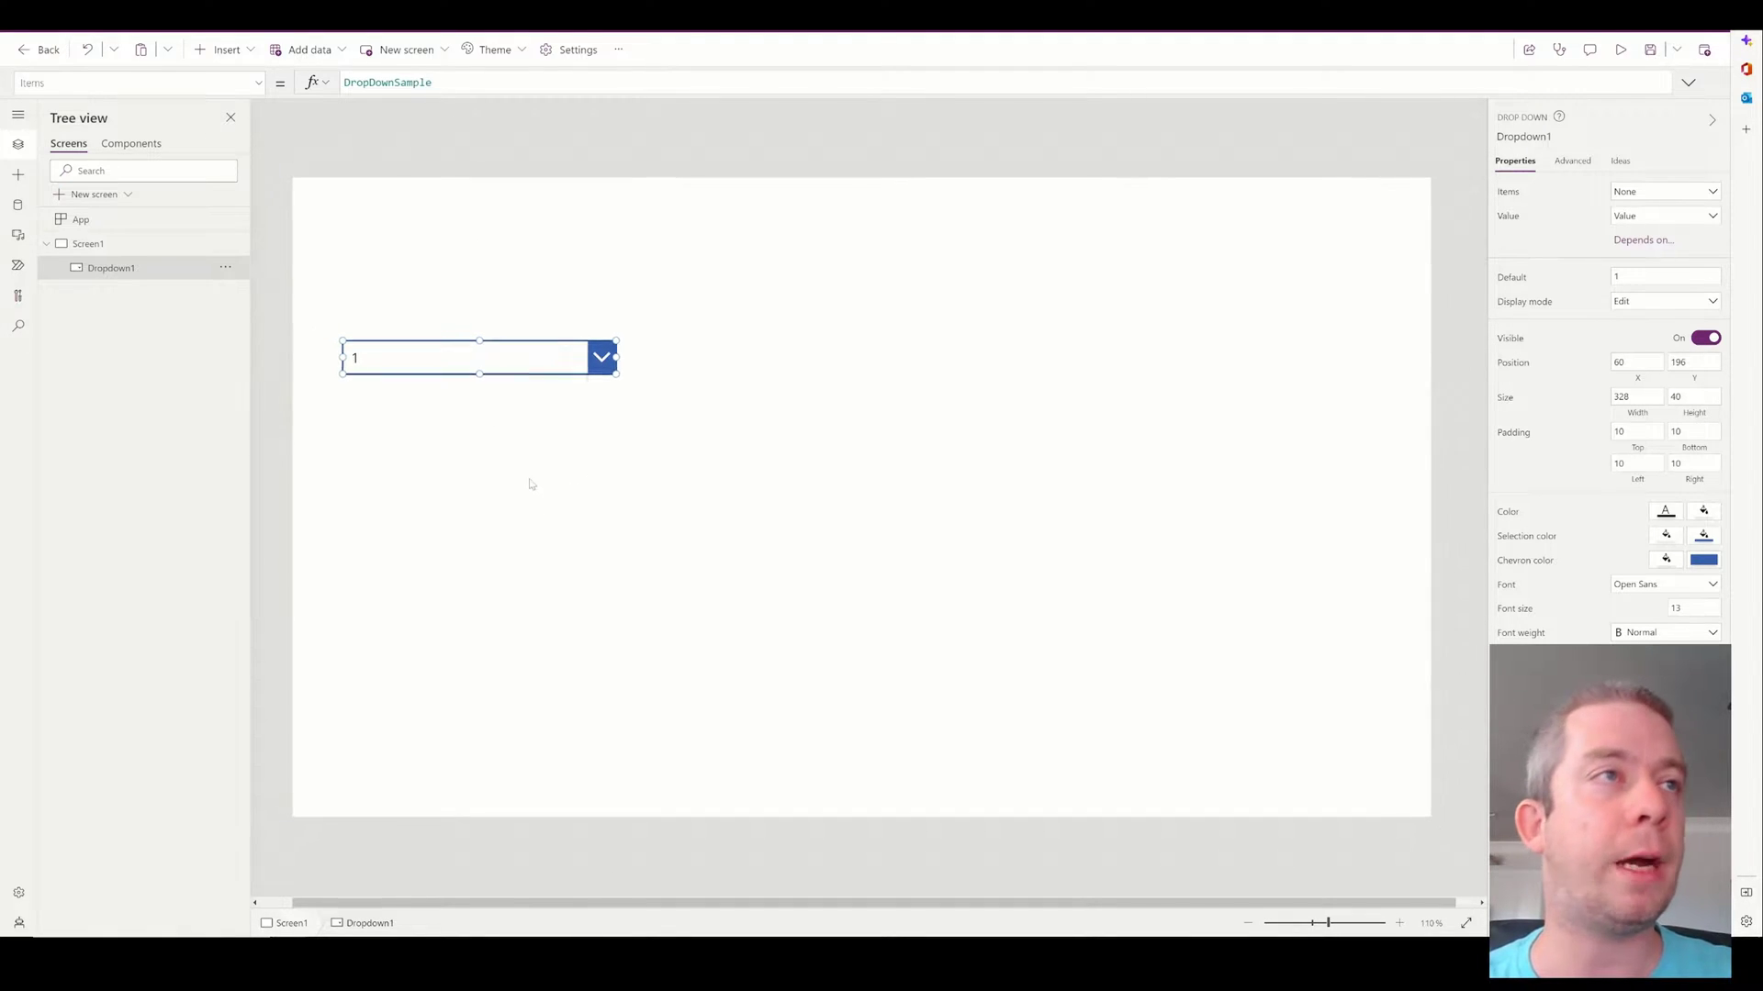
pyautogui.hotkey('ctrl', 'a')
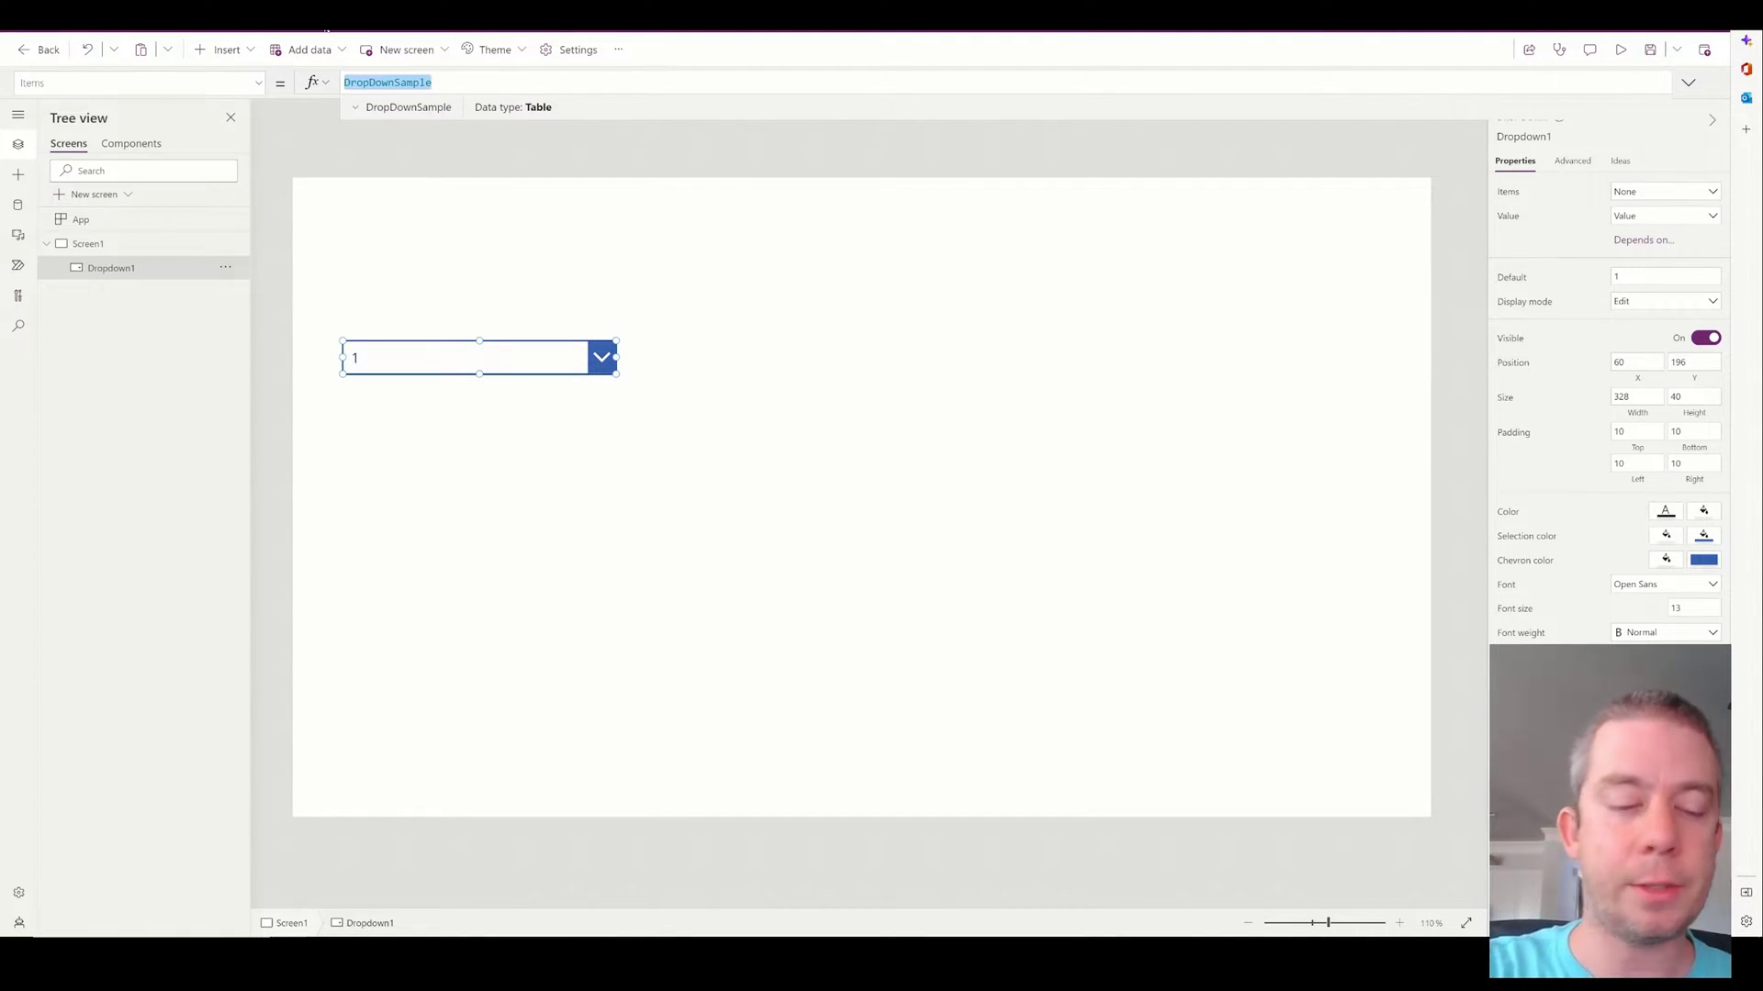
pyautogui.write('["')
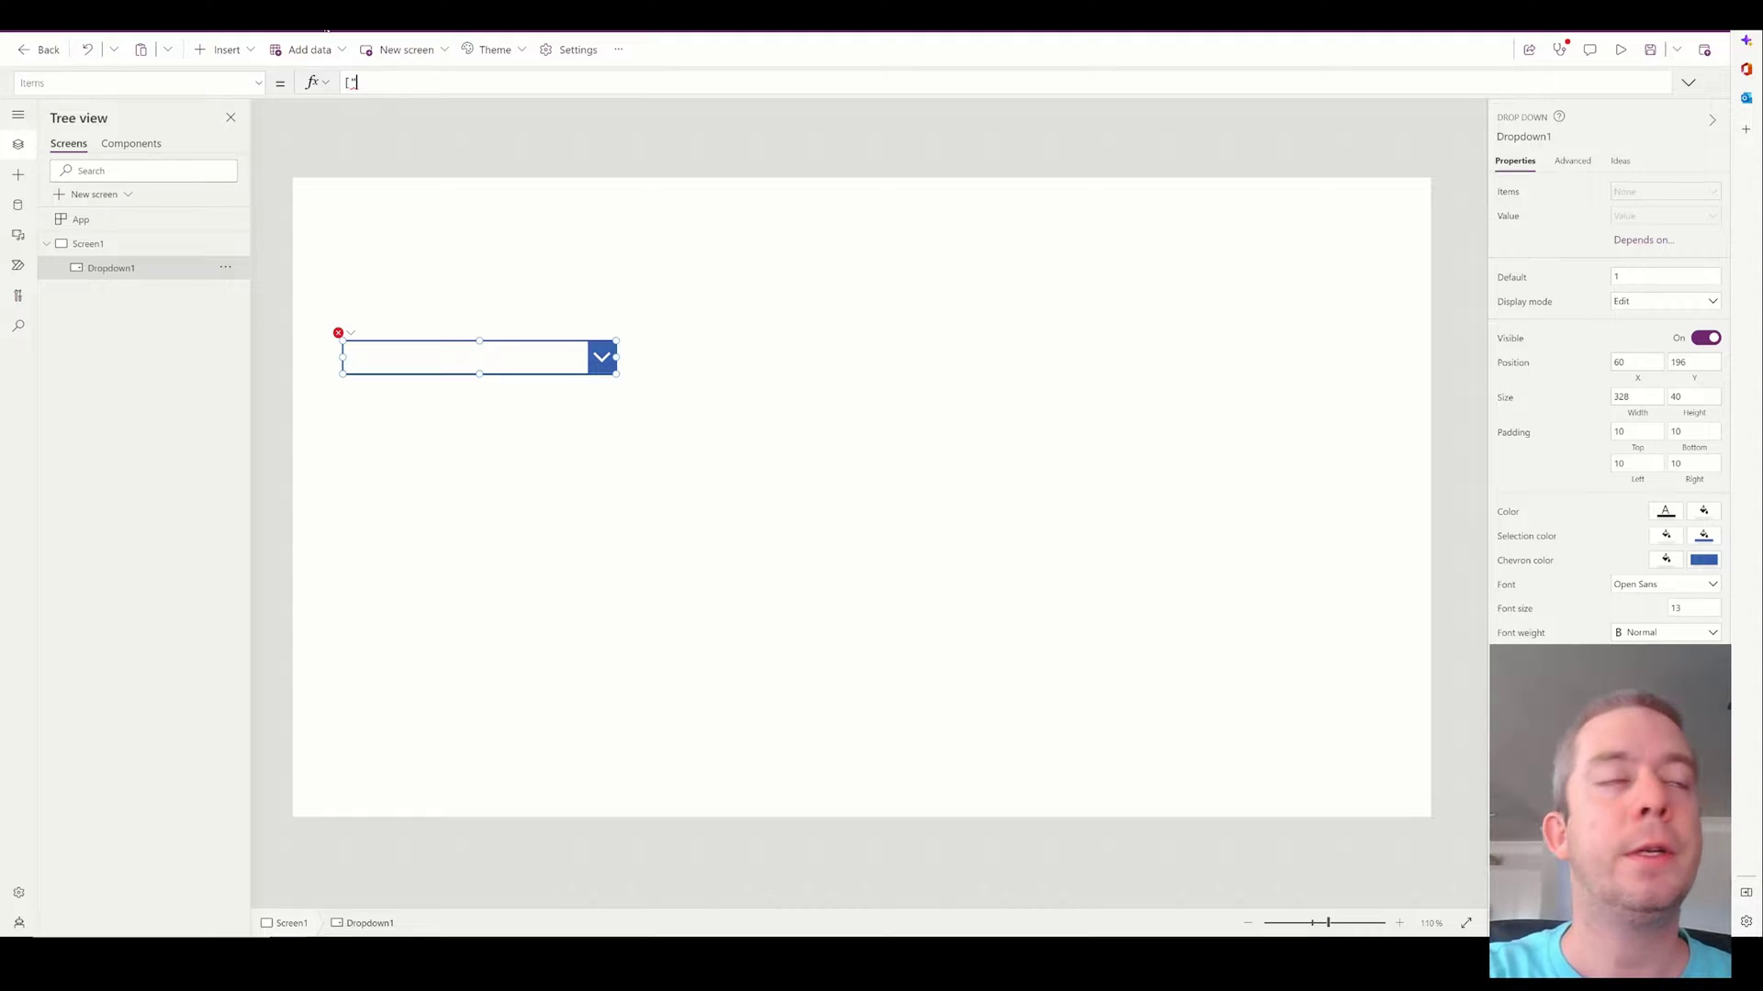
pyautogui.write('Write t')
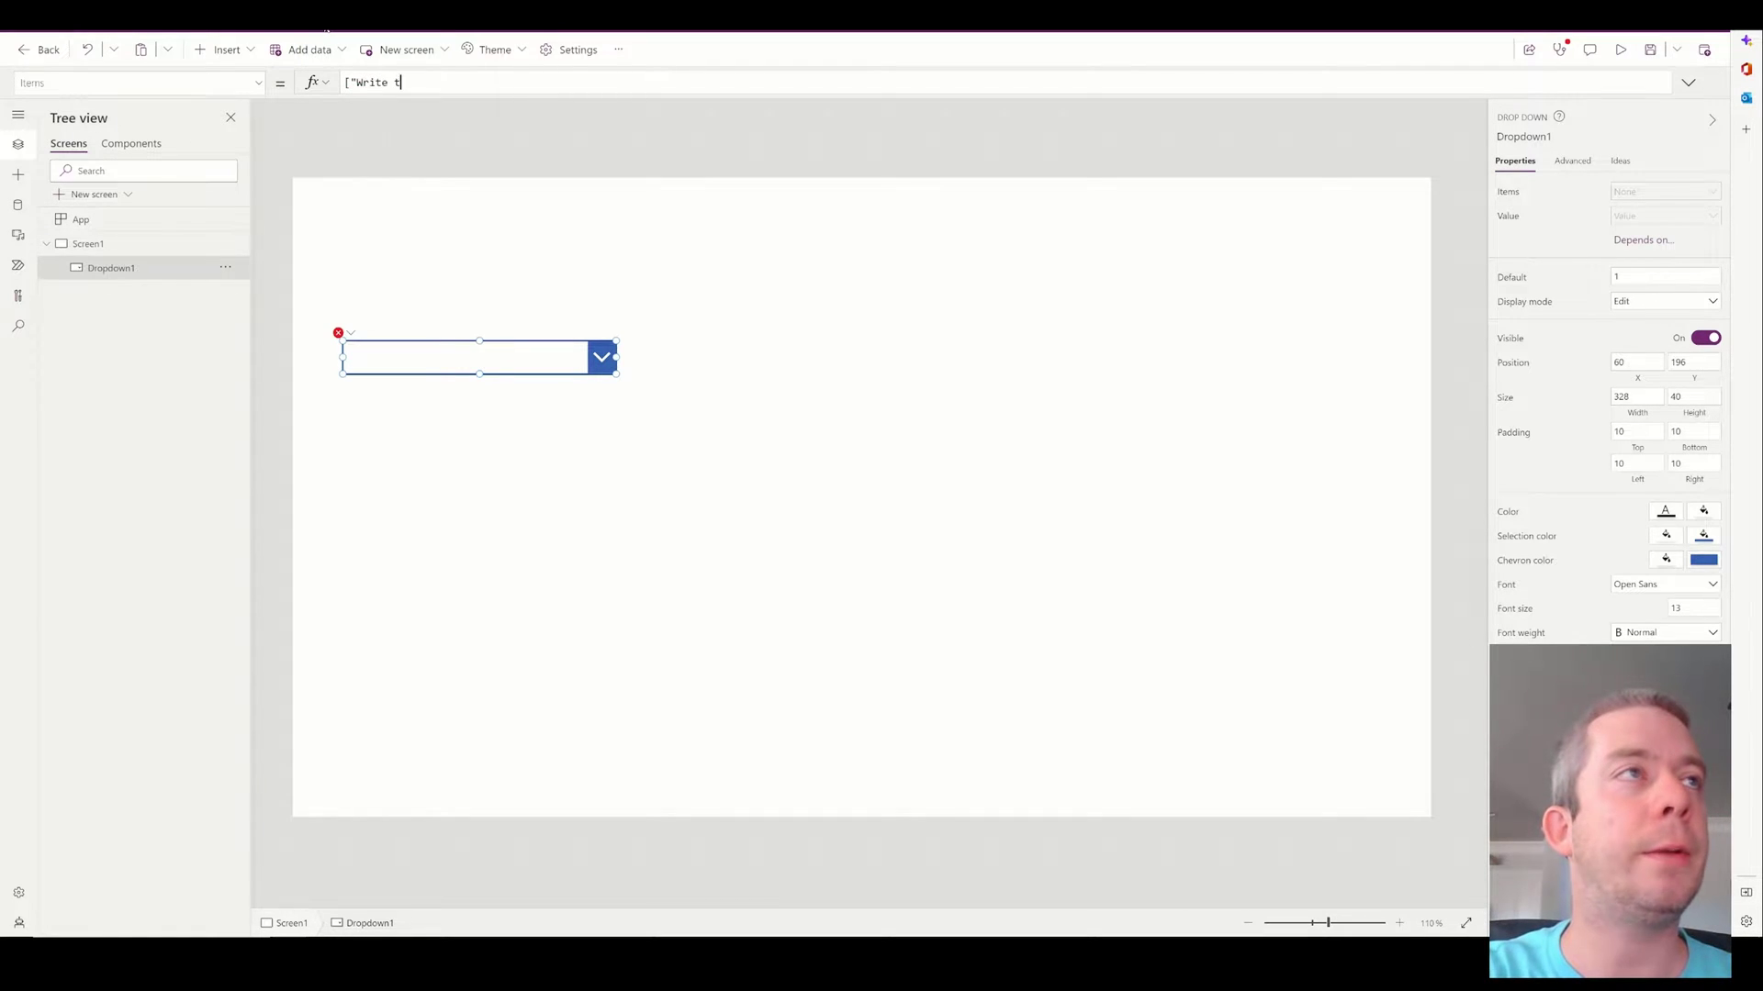
pyautogui.write('o SharePoint",')
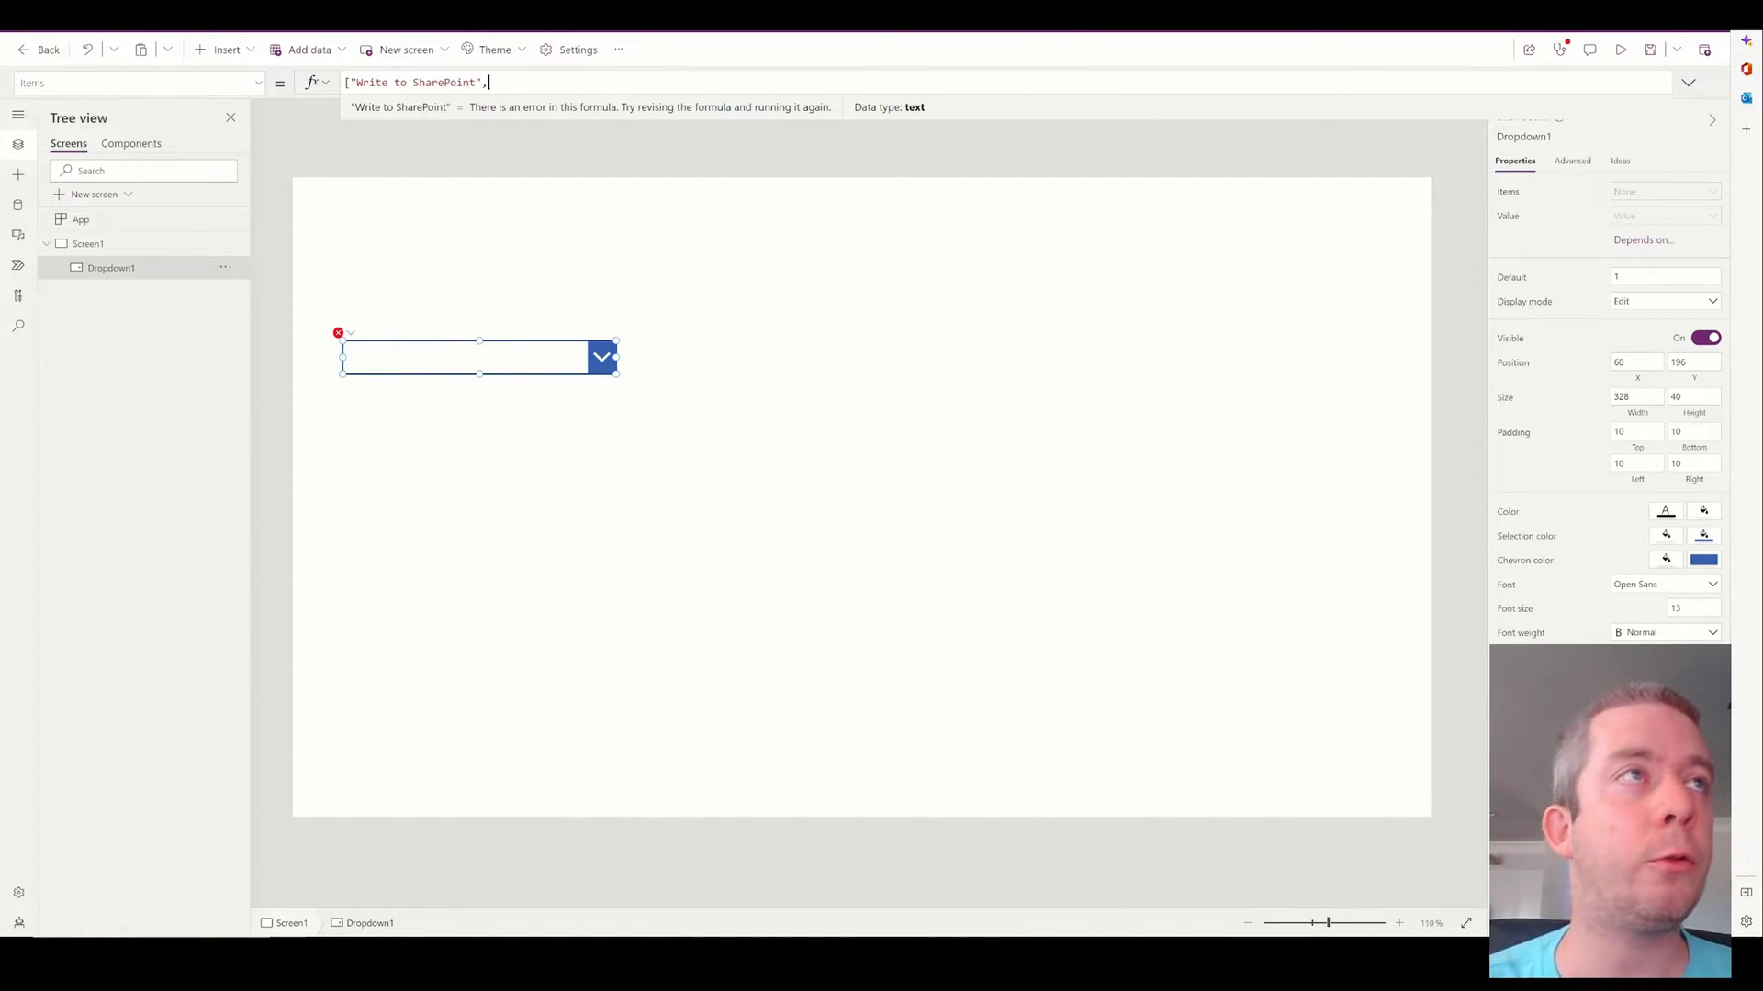
pyautogui.write('"Send an E')
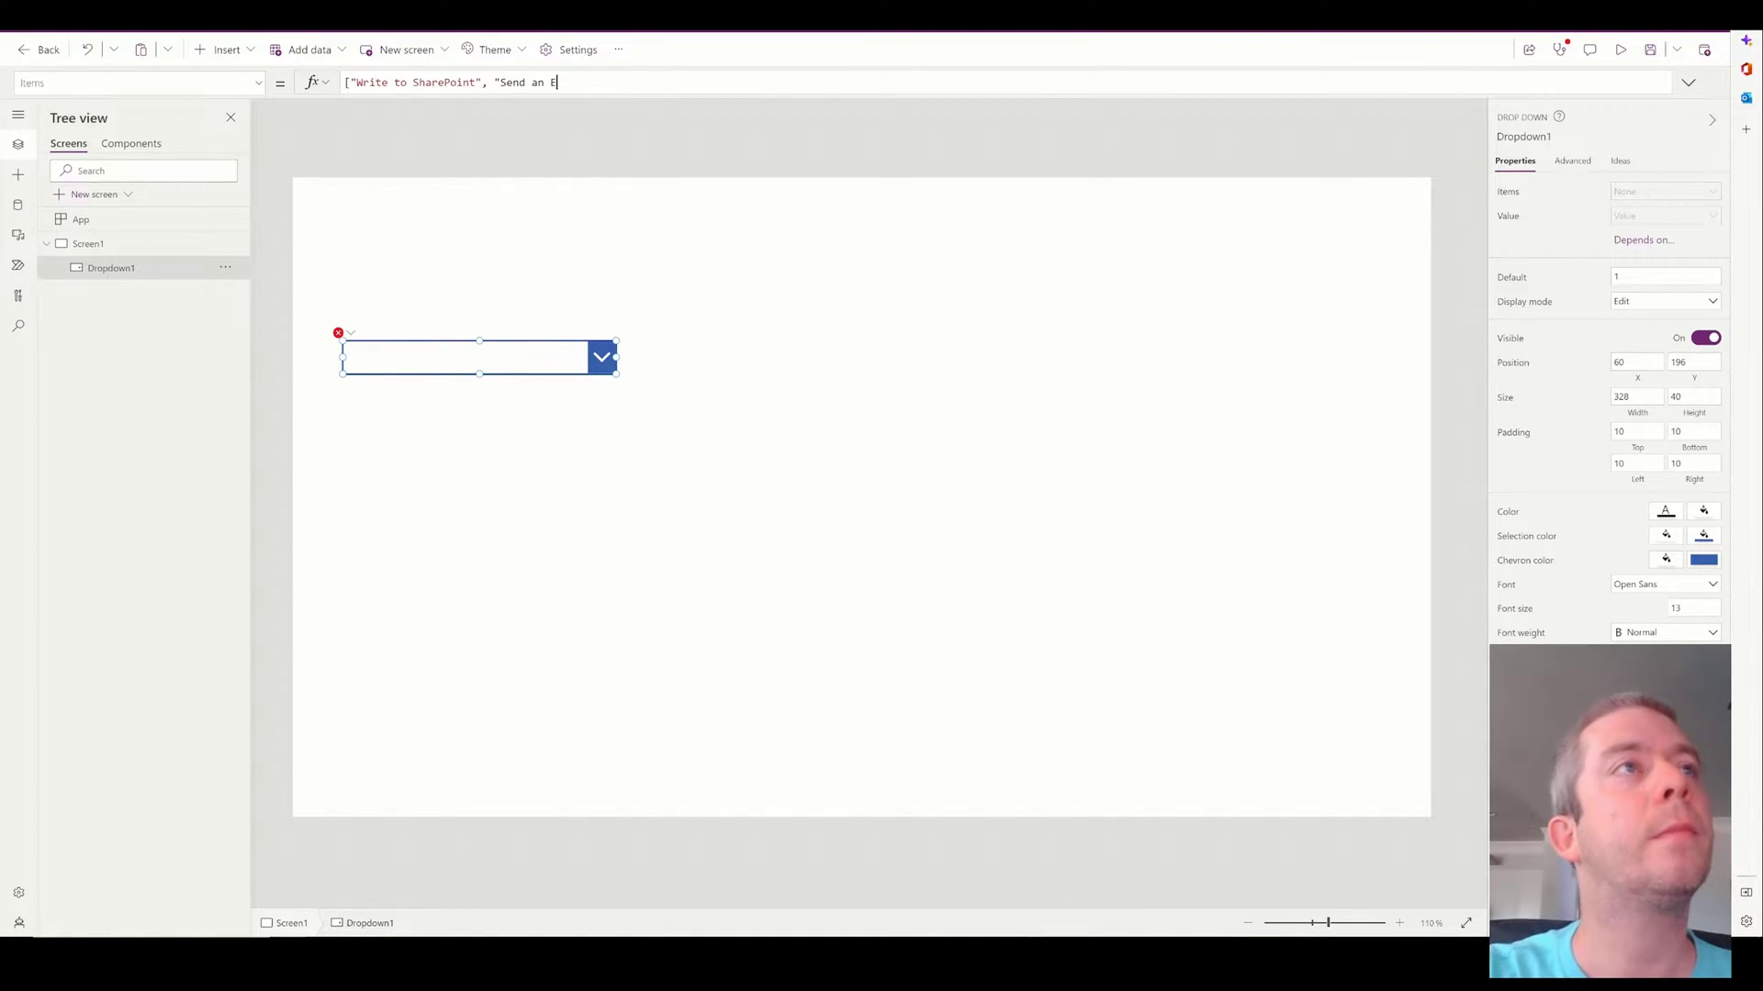
pyautogui.write('mail",')
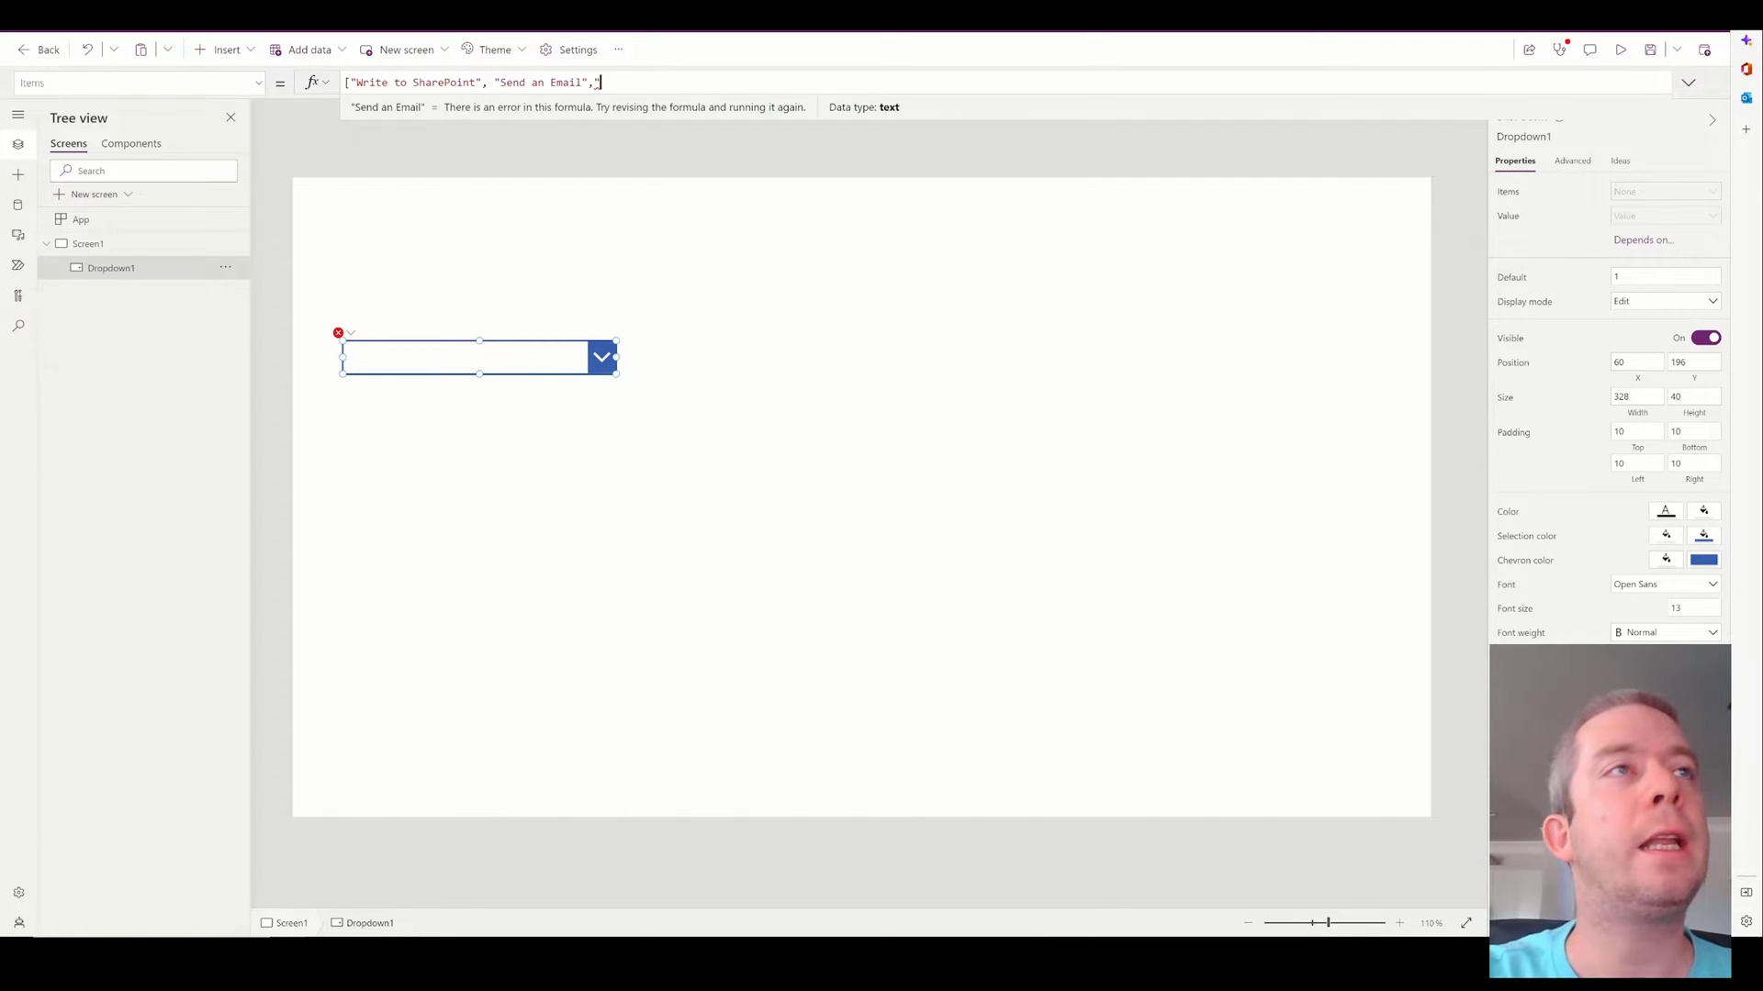
pyautogui.write(' "')
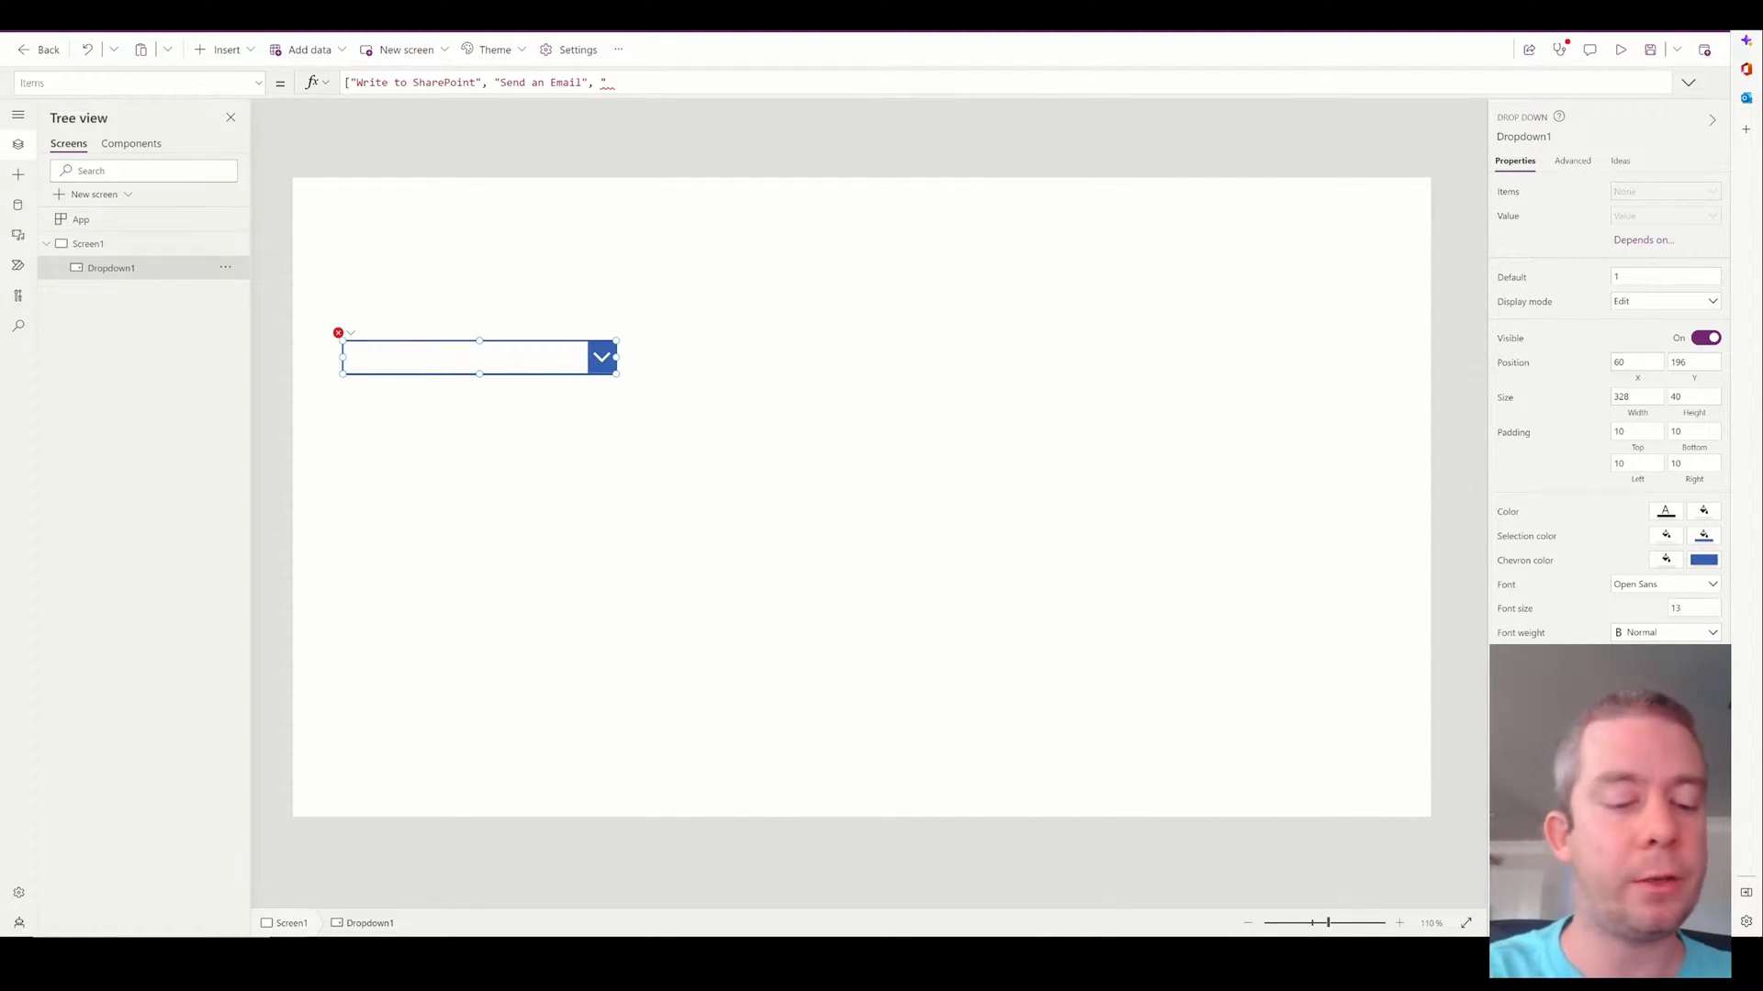
pyautogui.write(' Use A ')
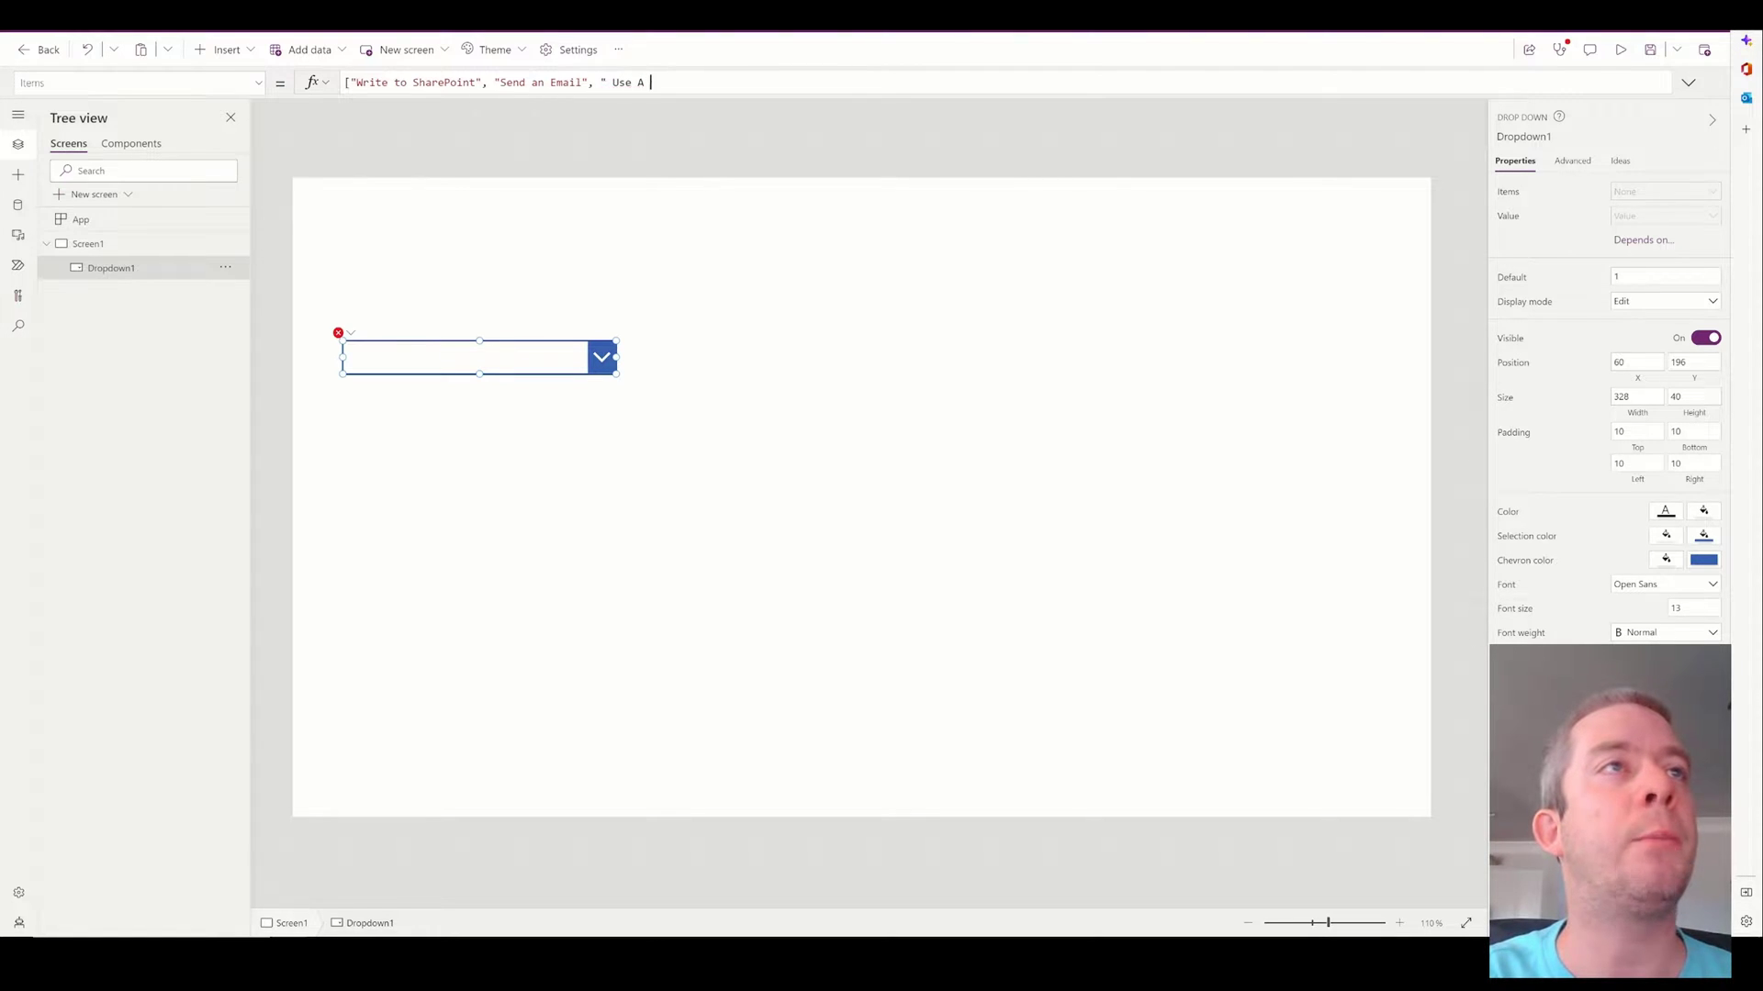
pyautogui.write('Premium Connect')
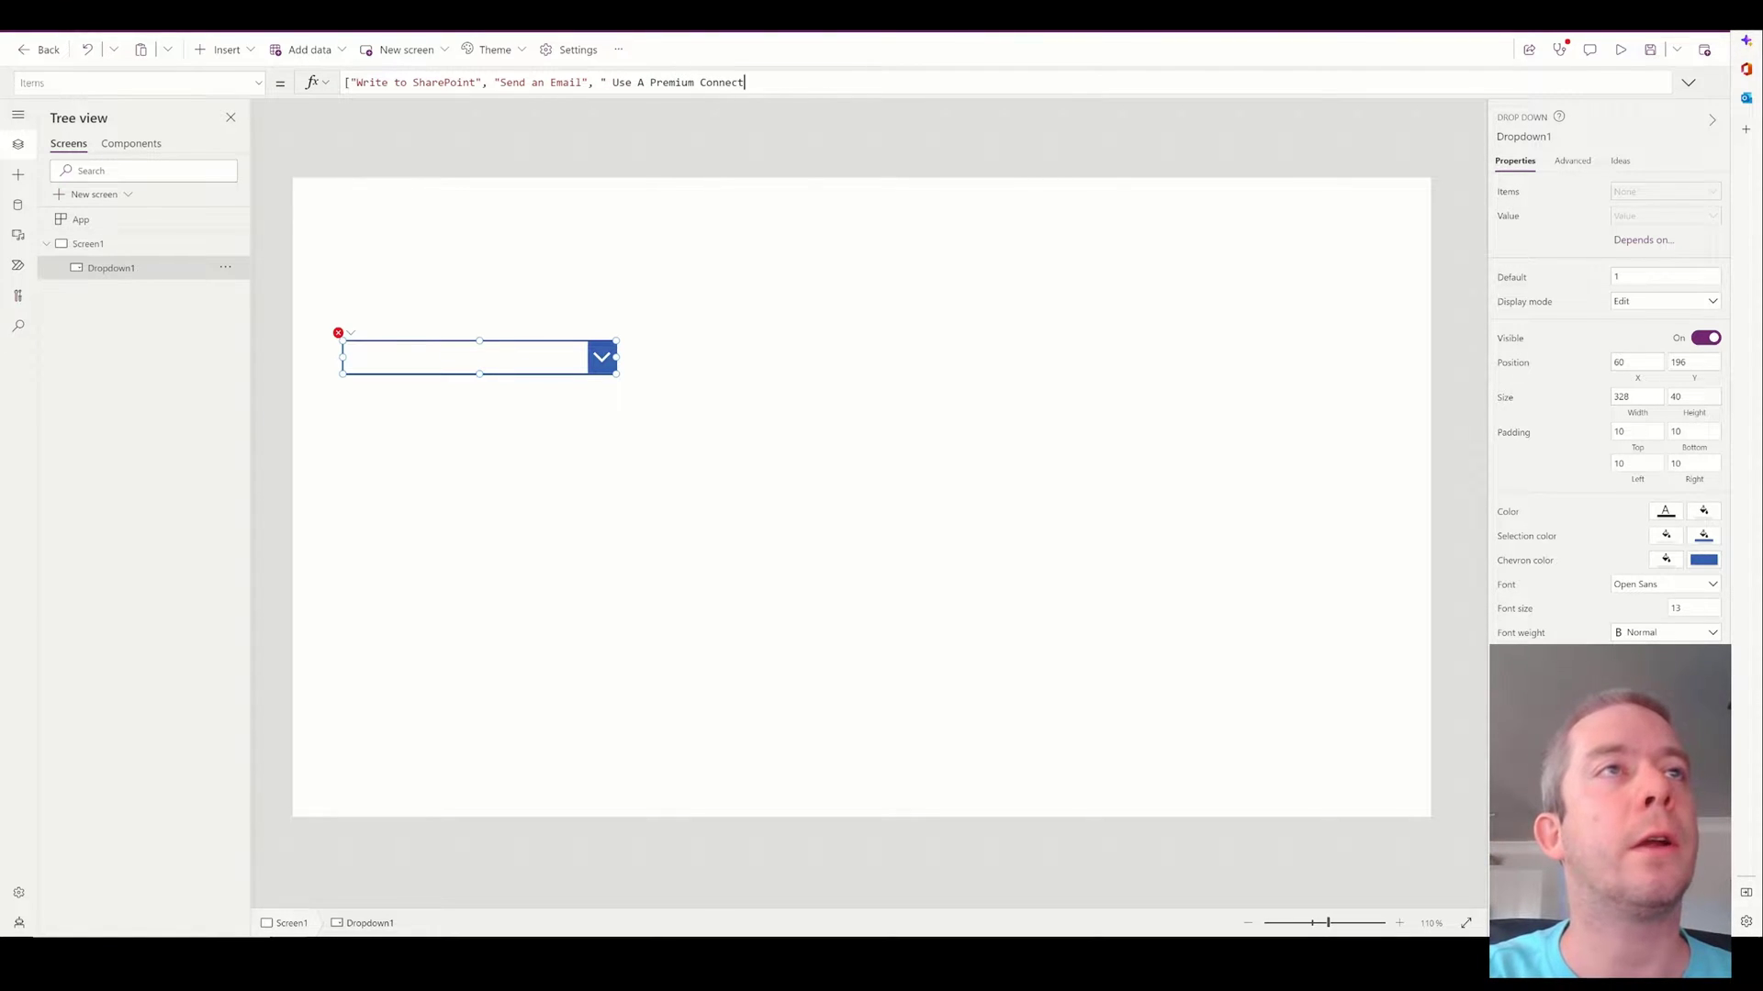
pyautogui.write('or"]')
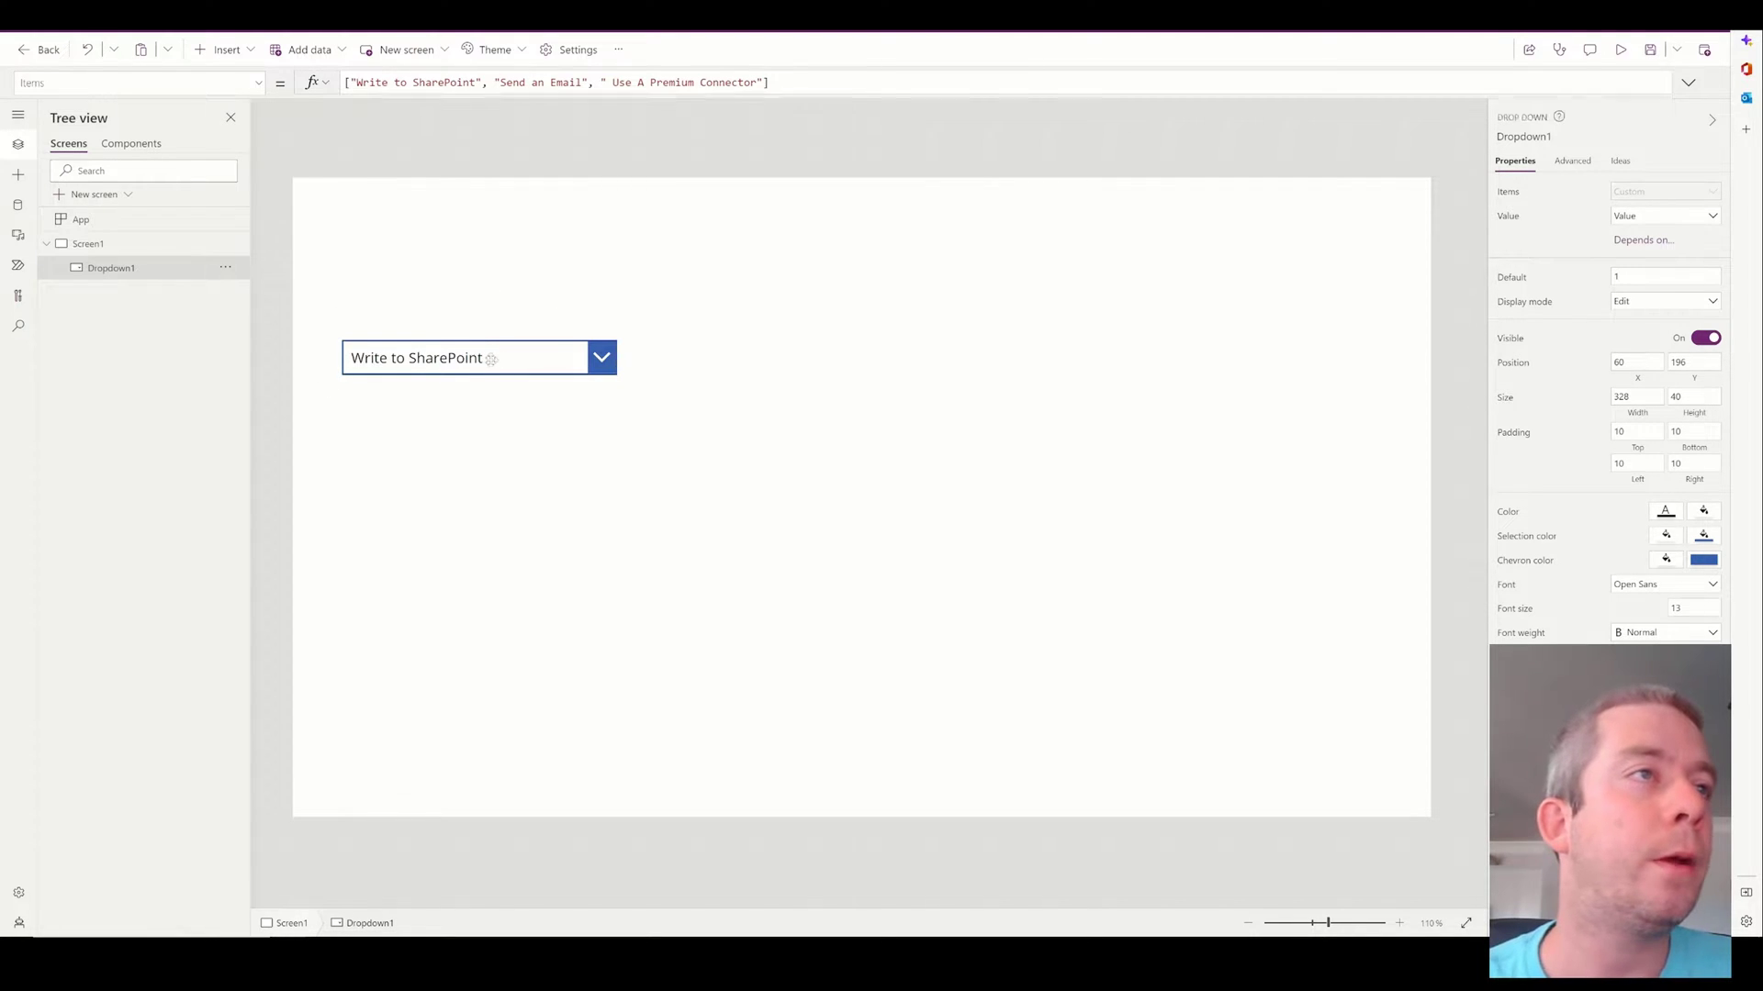
# Move the dropdown up and set its AllowEmptySelection property to true.
pyautogui.moveTo(504, 362); pyautogui.dragTo(567, 298)
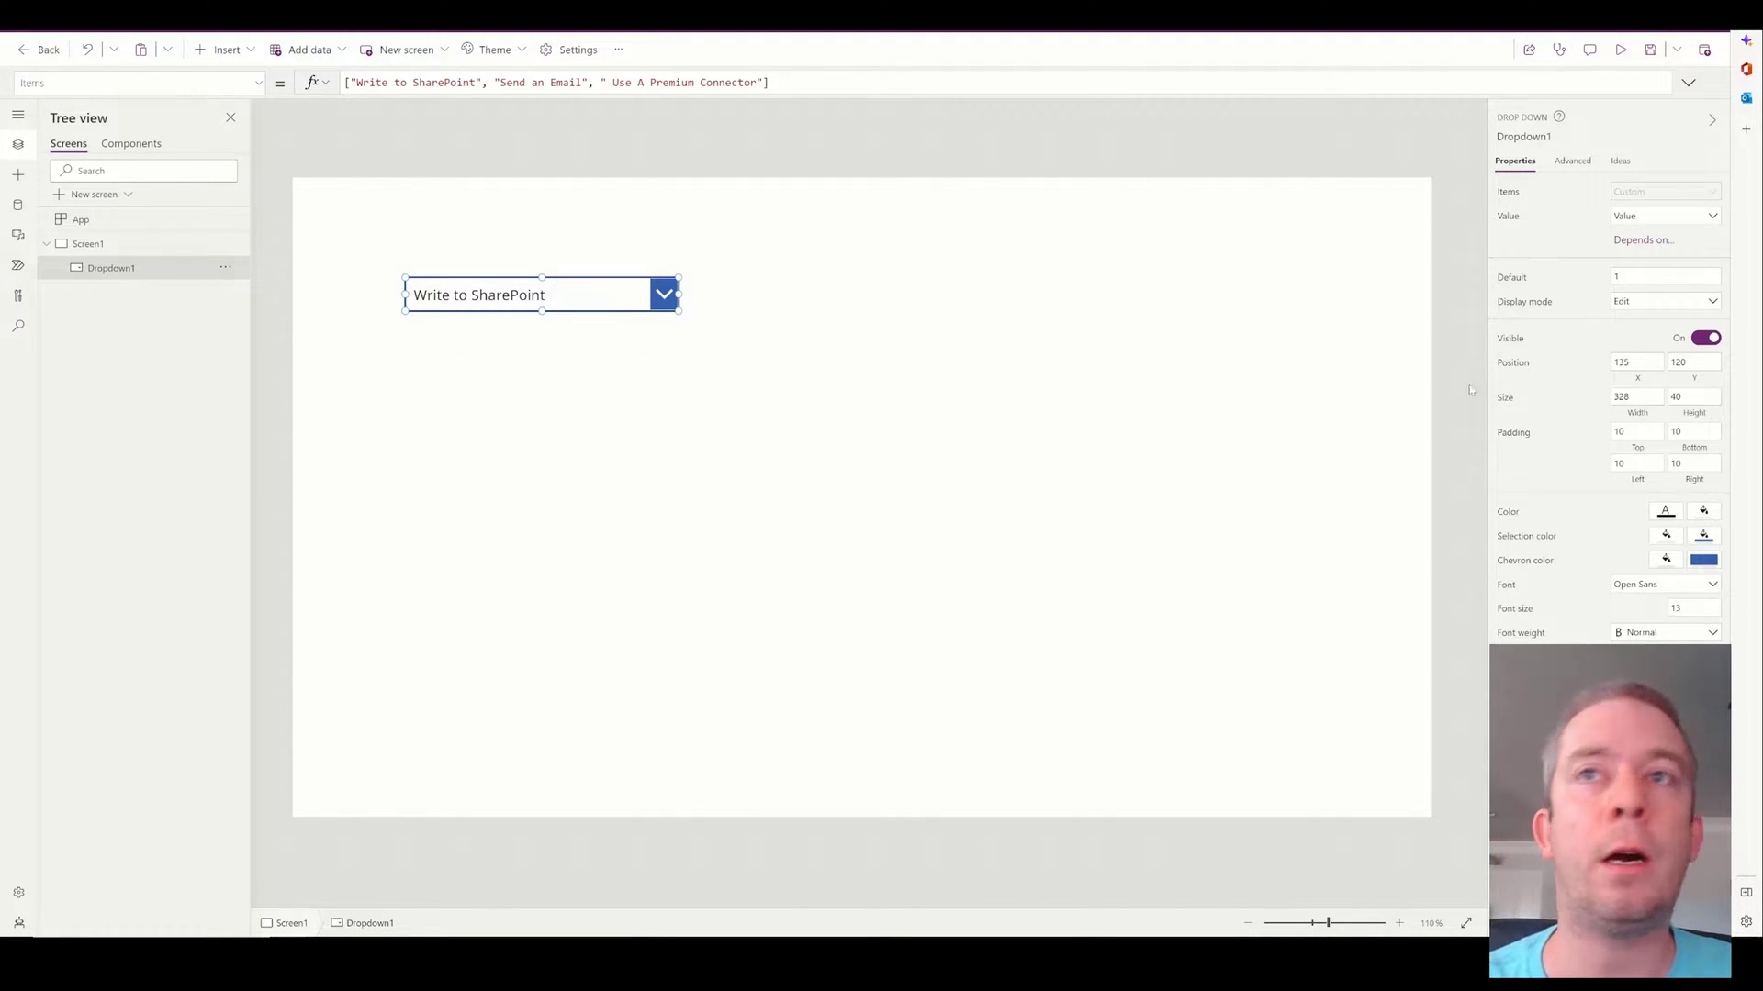
pyautogui.click(1577, 160)
pyautogui.scroll(-3, 1515, 459)
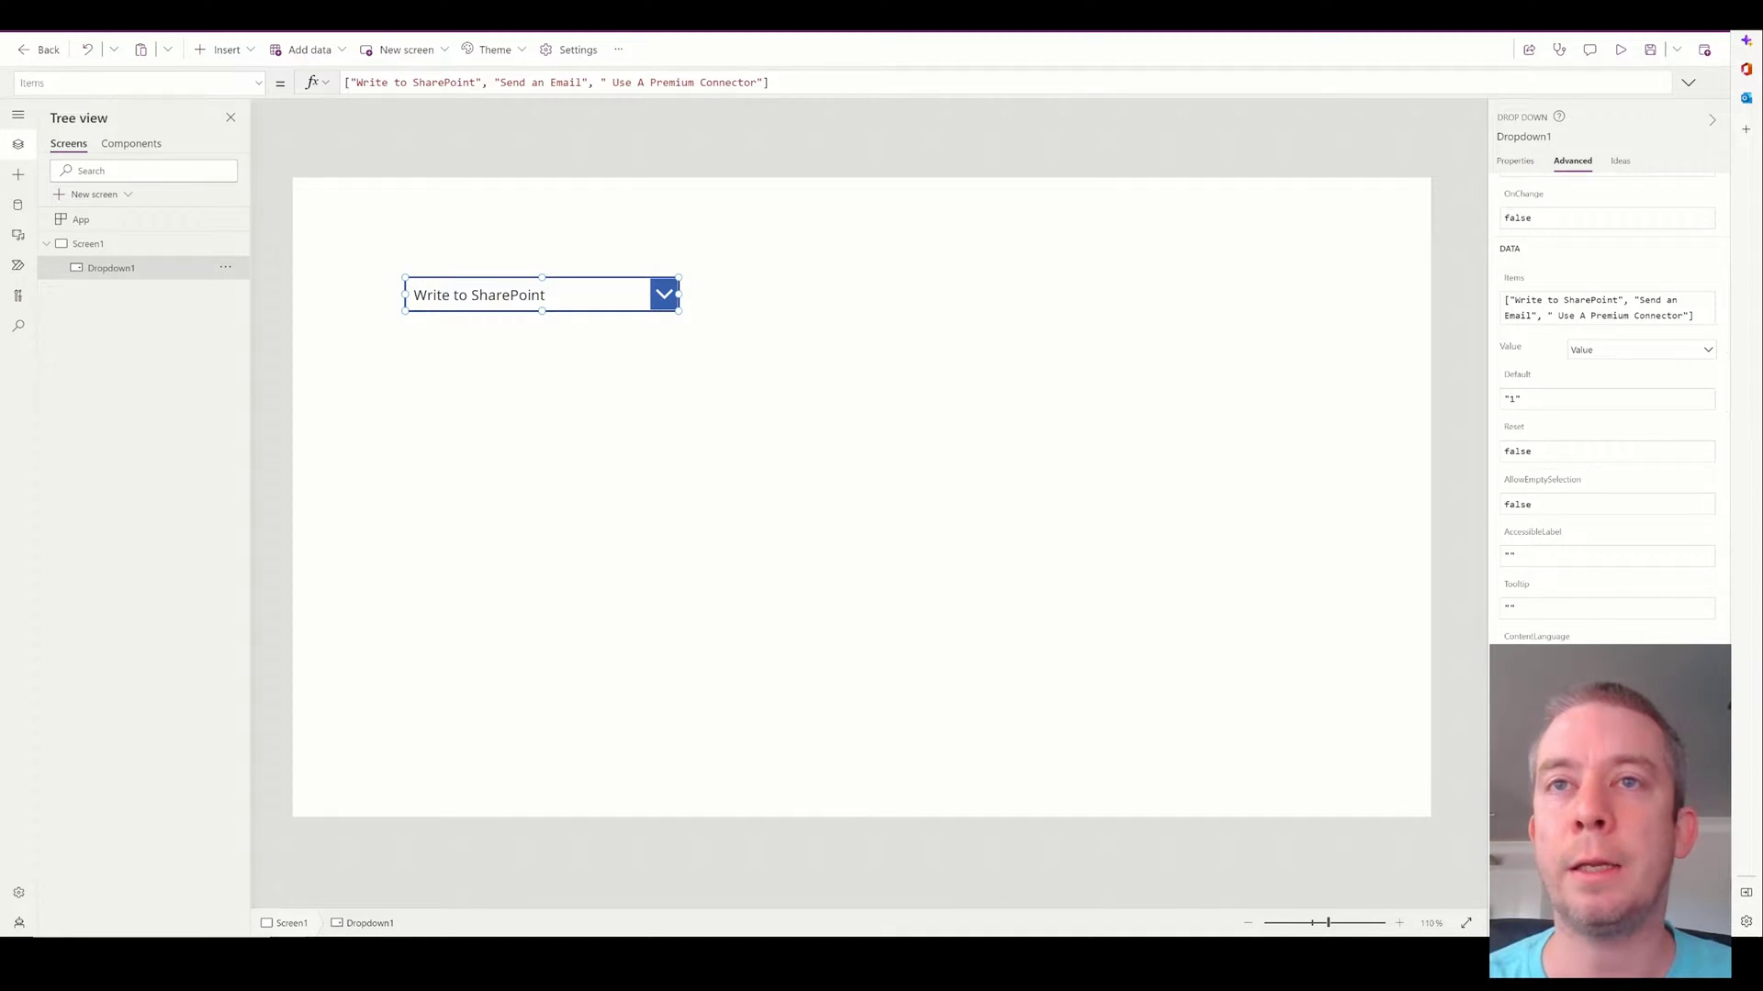
pyautogui.doubleClick(1516, 505)
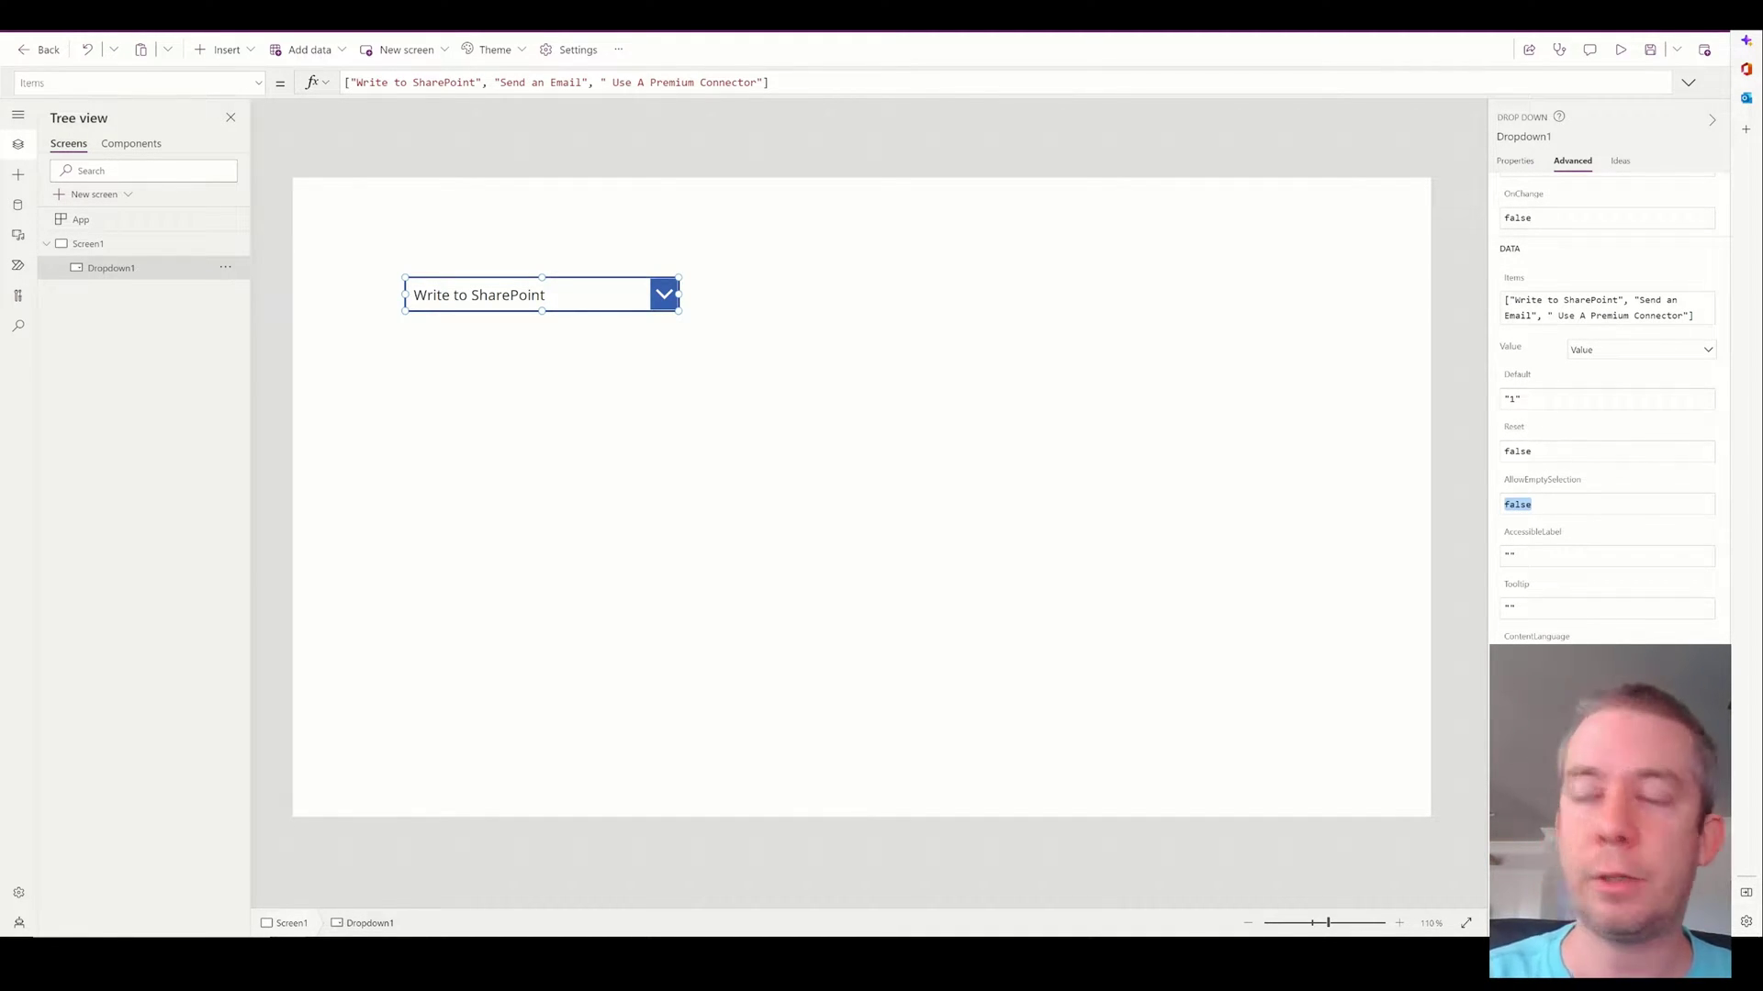
pyautogui.write('true')
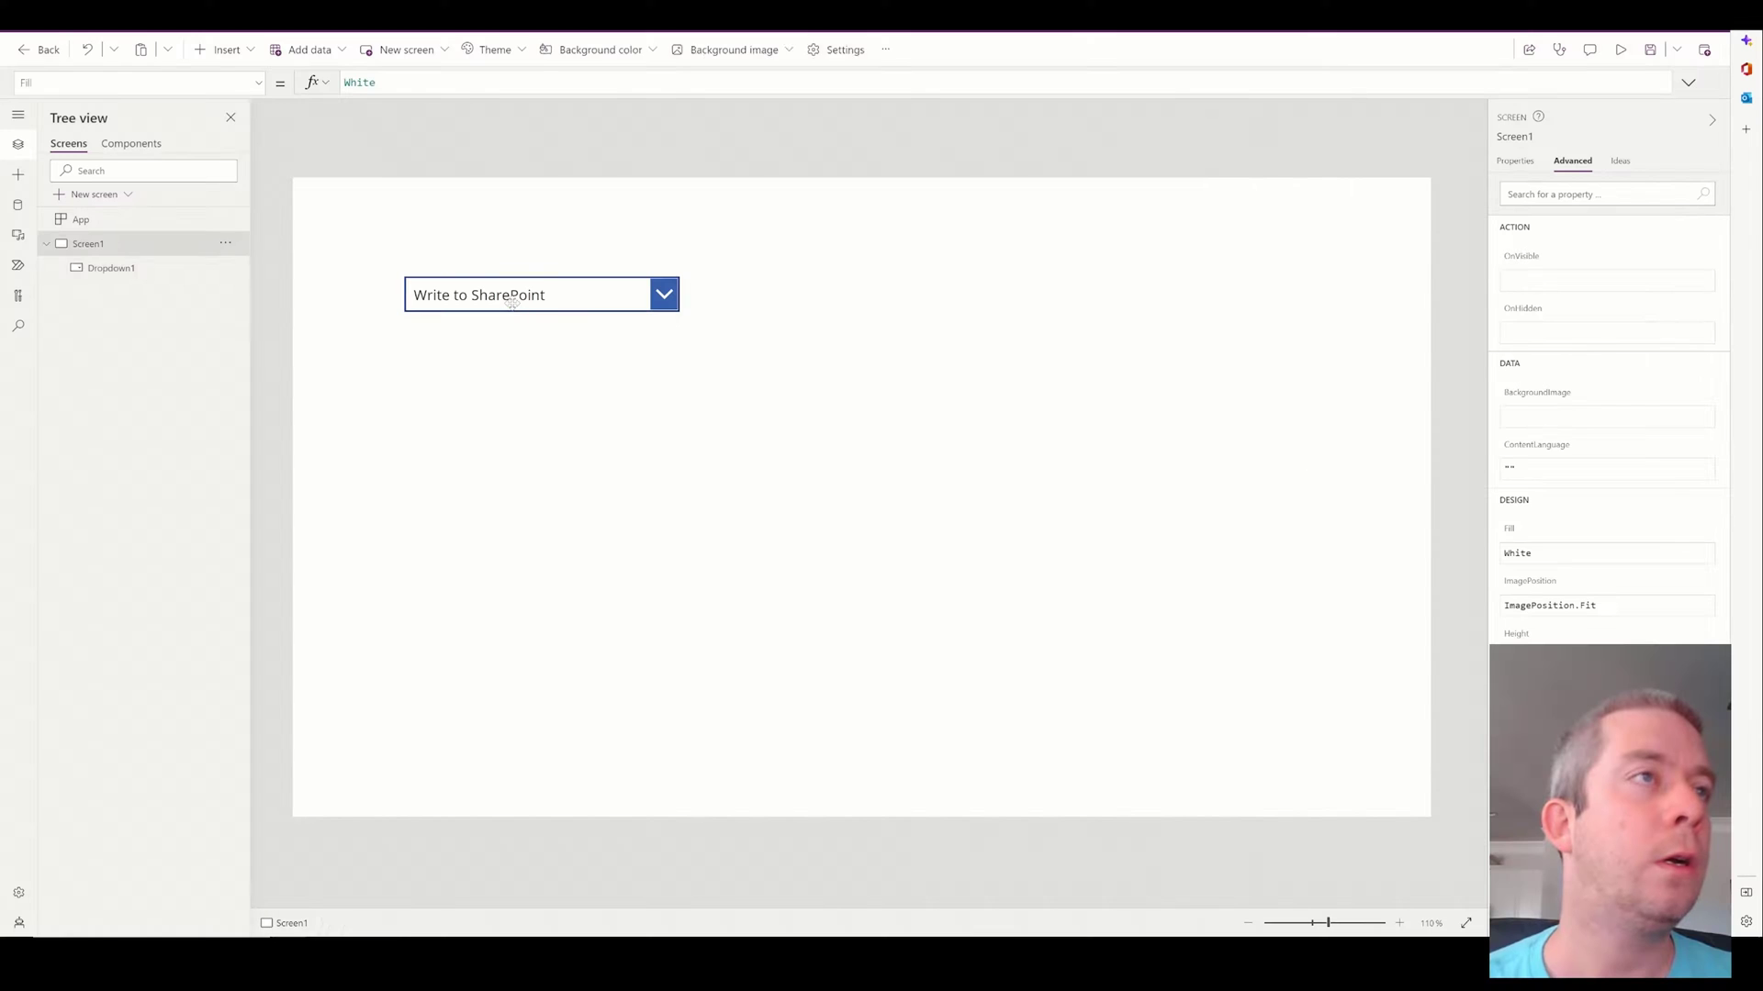
pyautogui.click(464, 303)
# Add a button labelled Run Flow just above the dropdown.
pyautogui.click(523, 492)
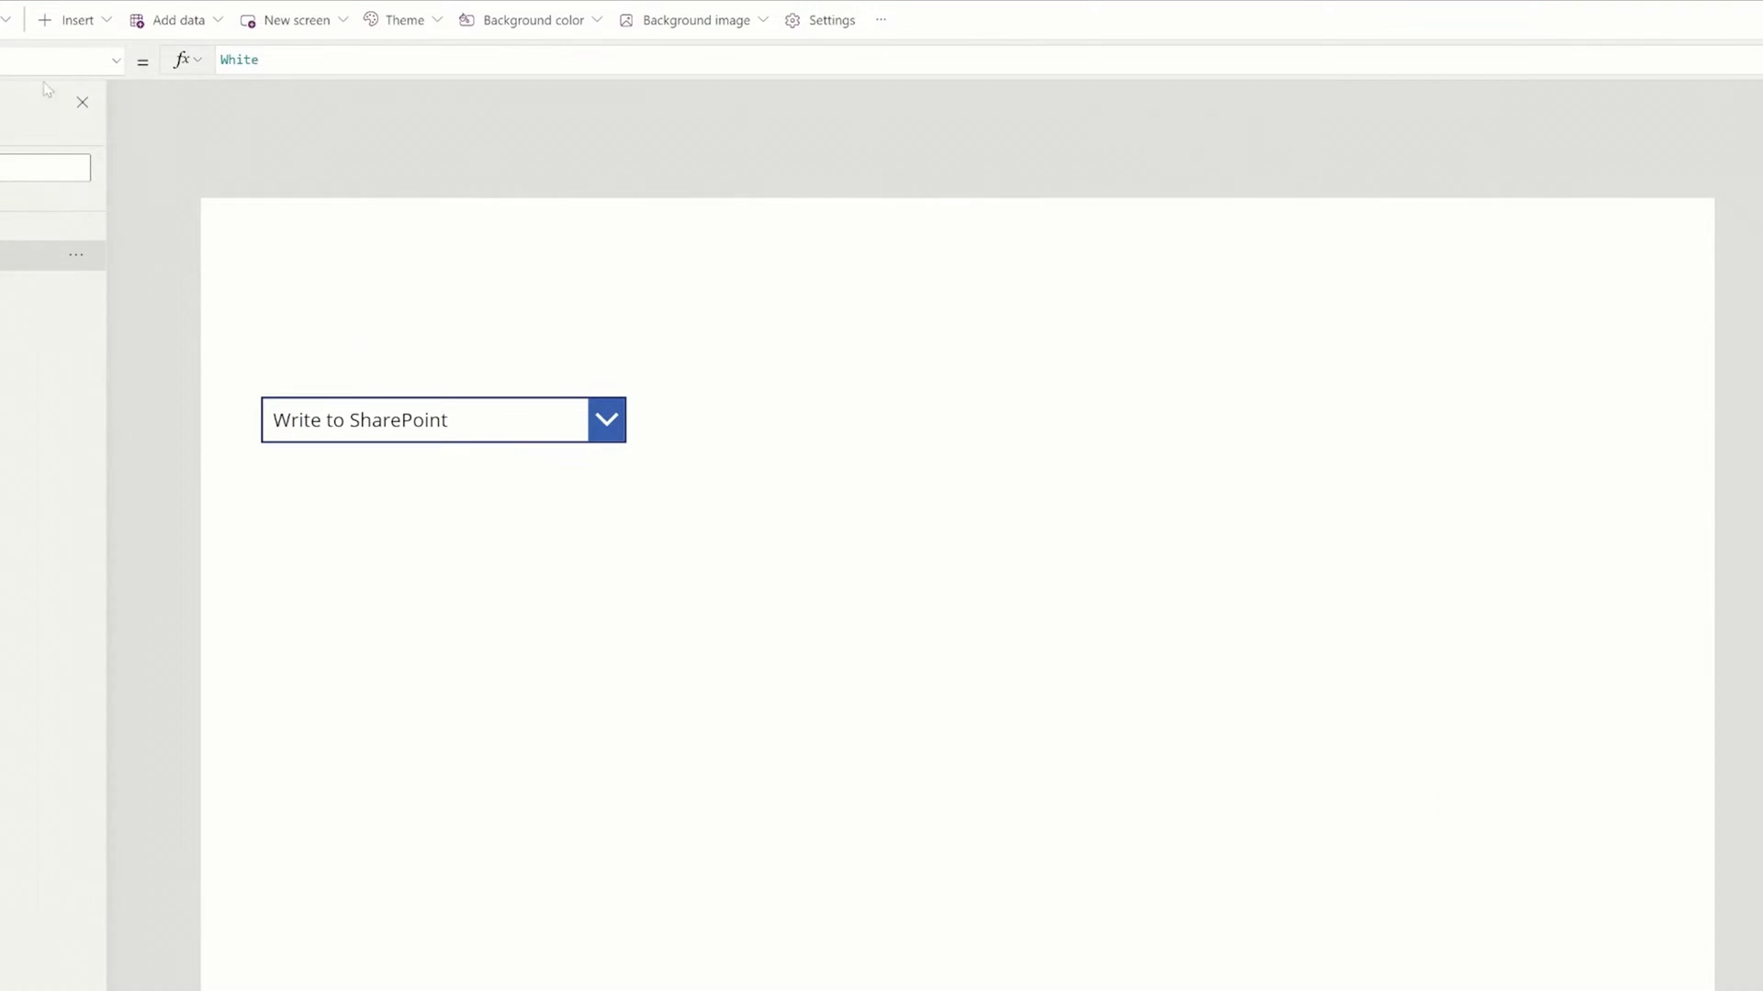
pyautogui.click(69, 20)
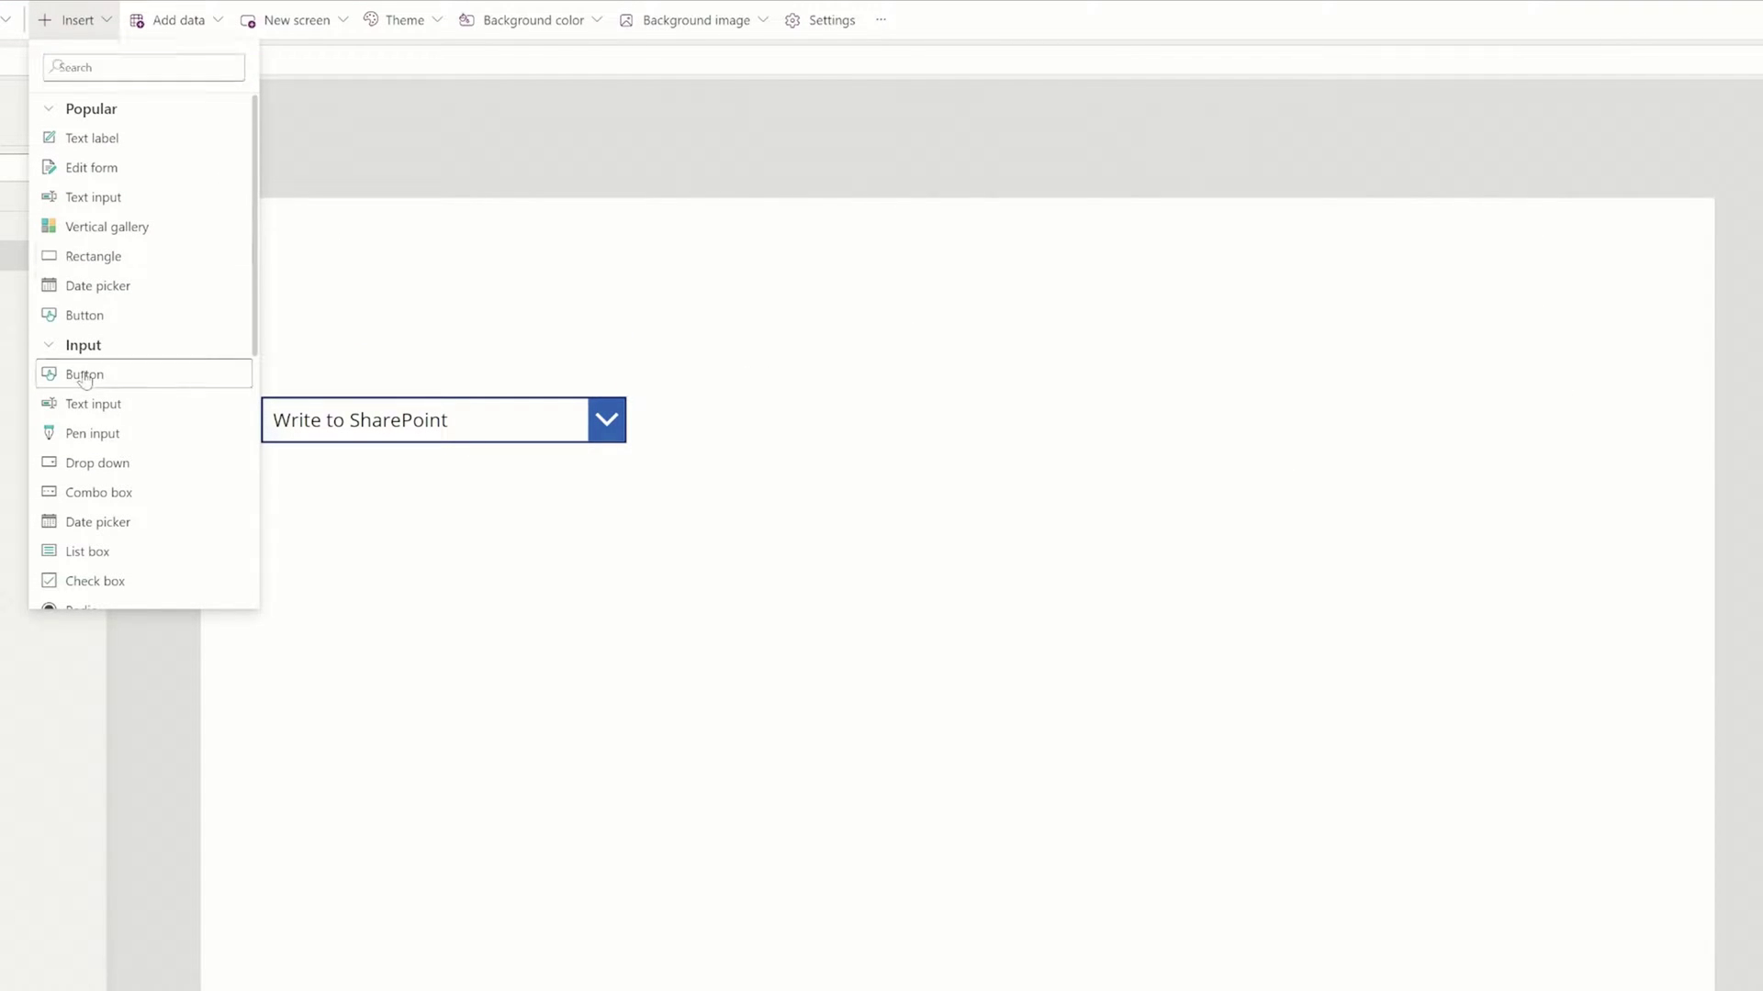
pyautogui.click(119, 377)
pyautogui.moveTo(321, 261); pyautogui.dragTo(334, 336)
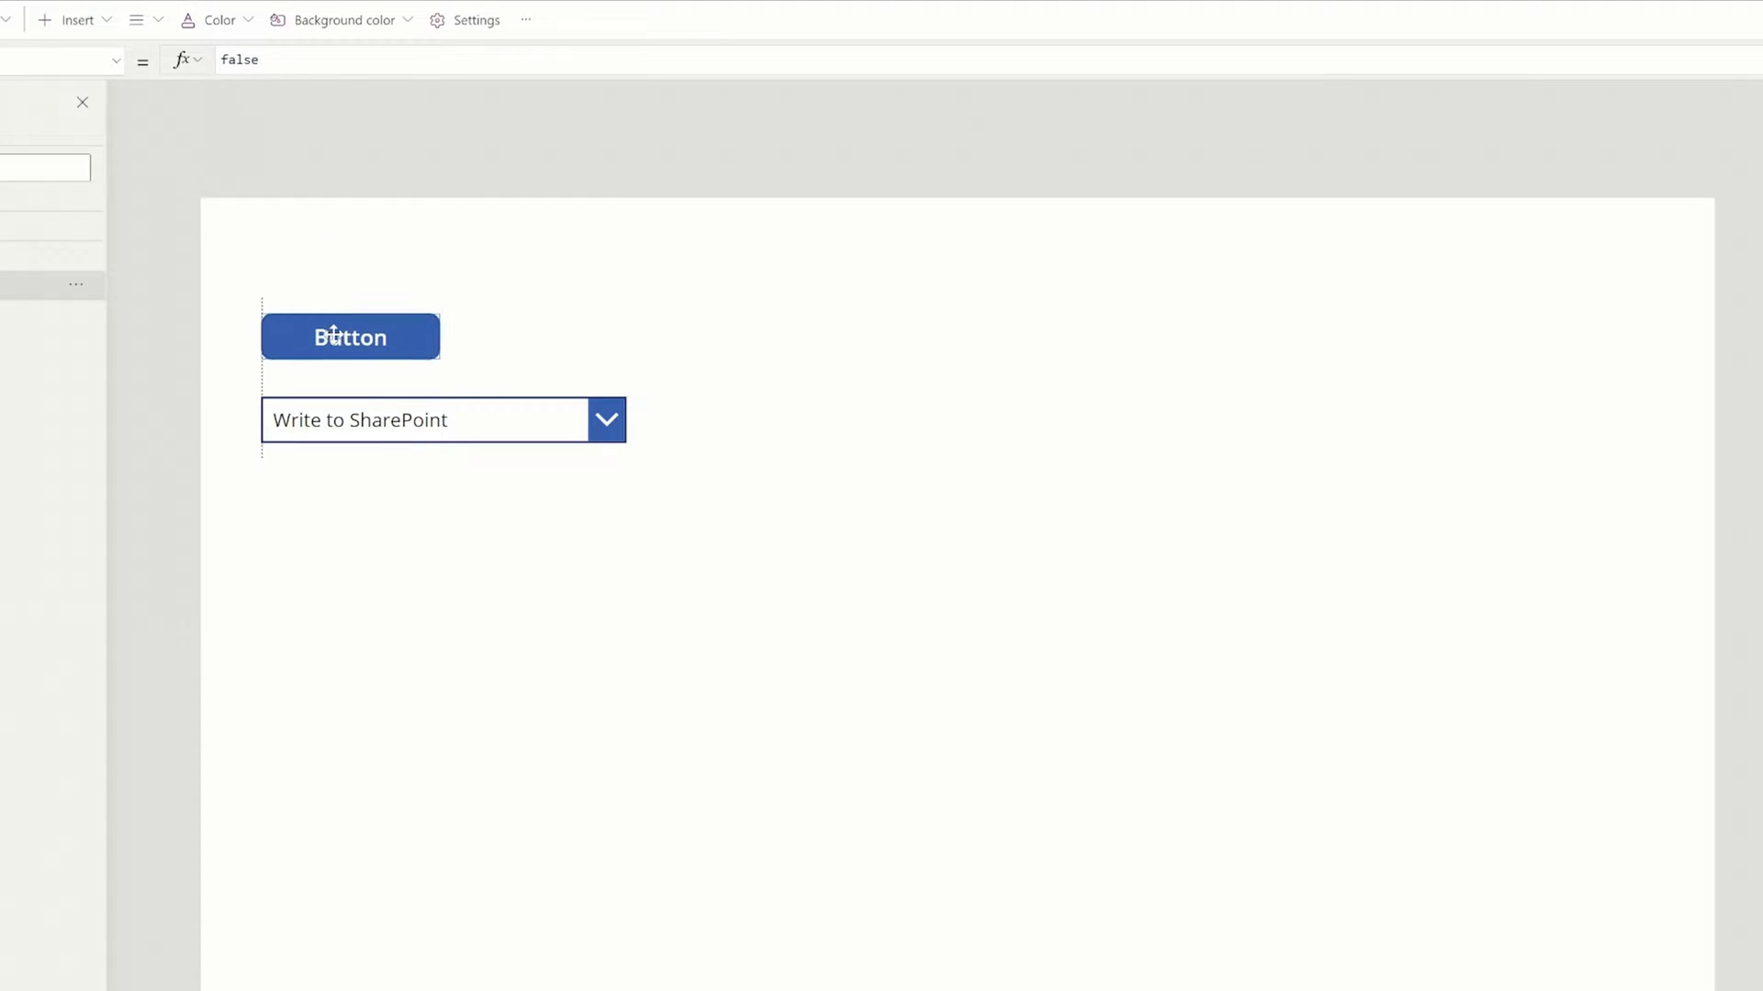
pyautogui.doubleClick(240, 59)
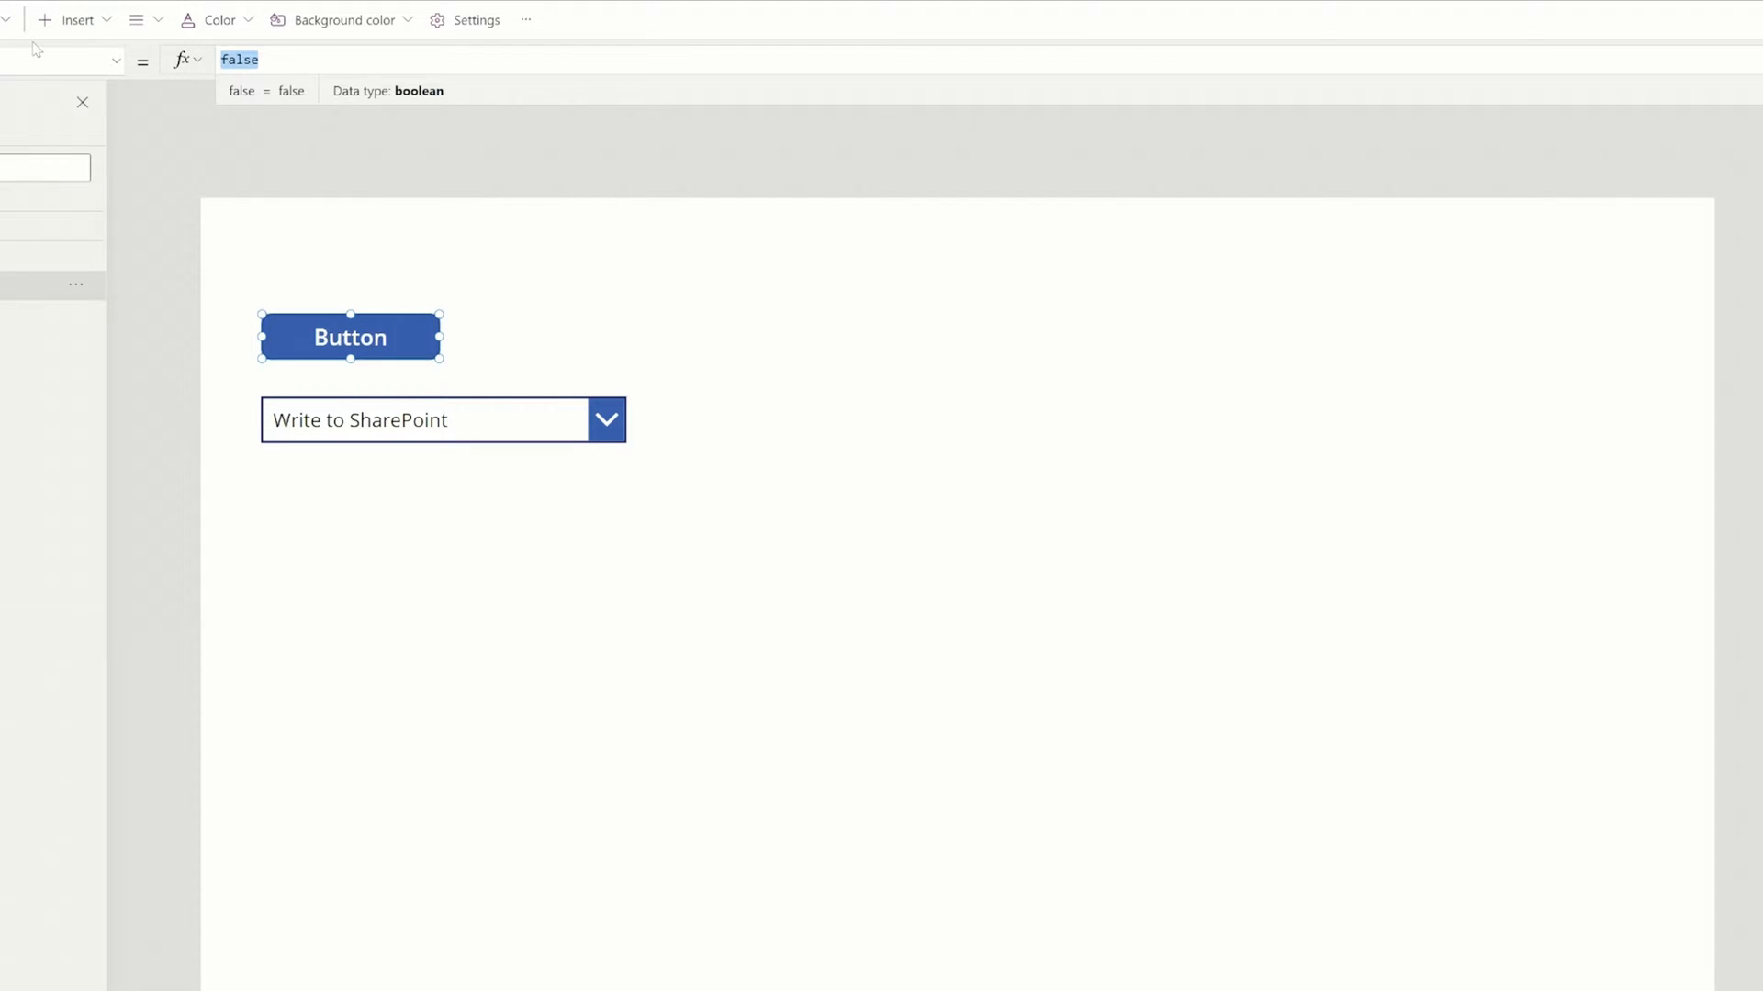
pyautogui.press('End')
pyautogui.click(1101, 726)
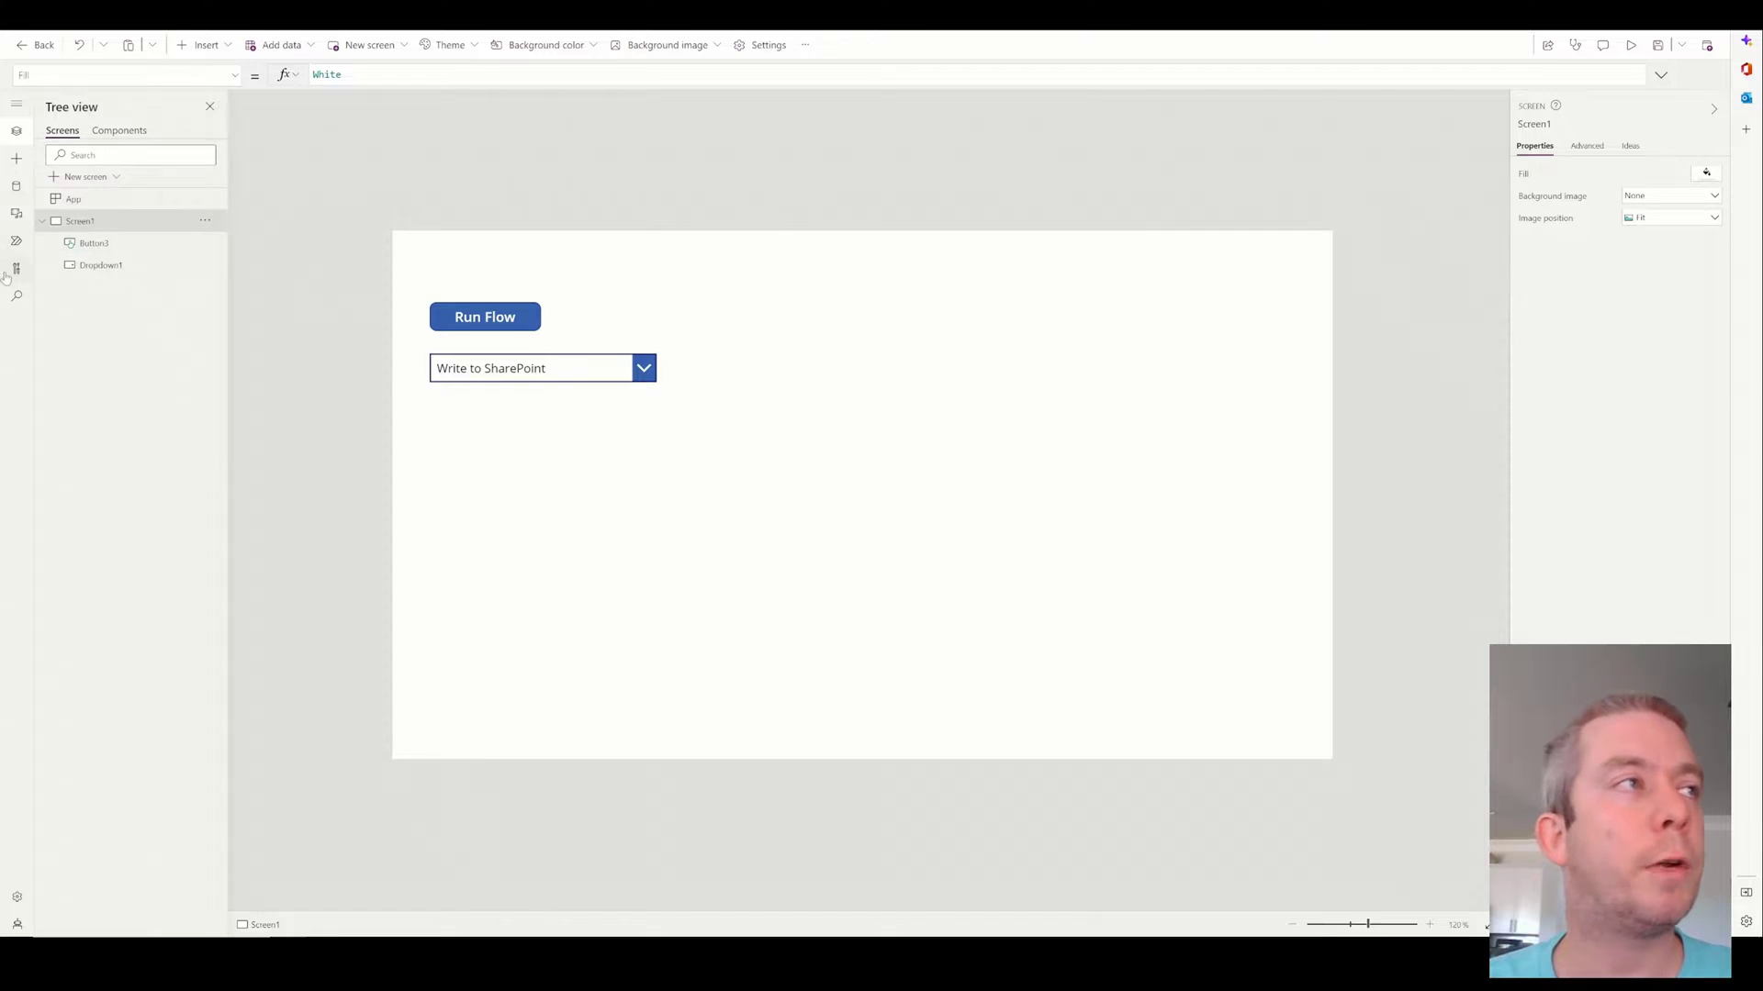
# Create a blank flow from the Power Automate pane and search 'initialize' for its first action.
pyautogui.click(16, 240)
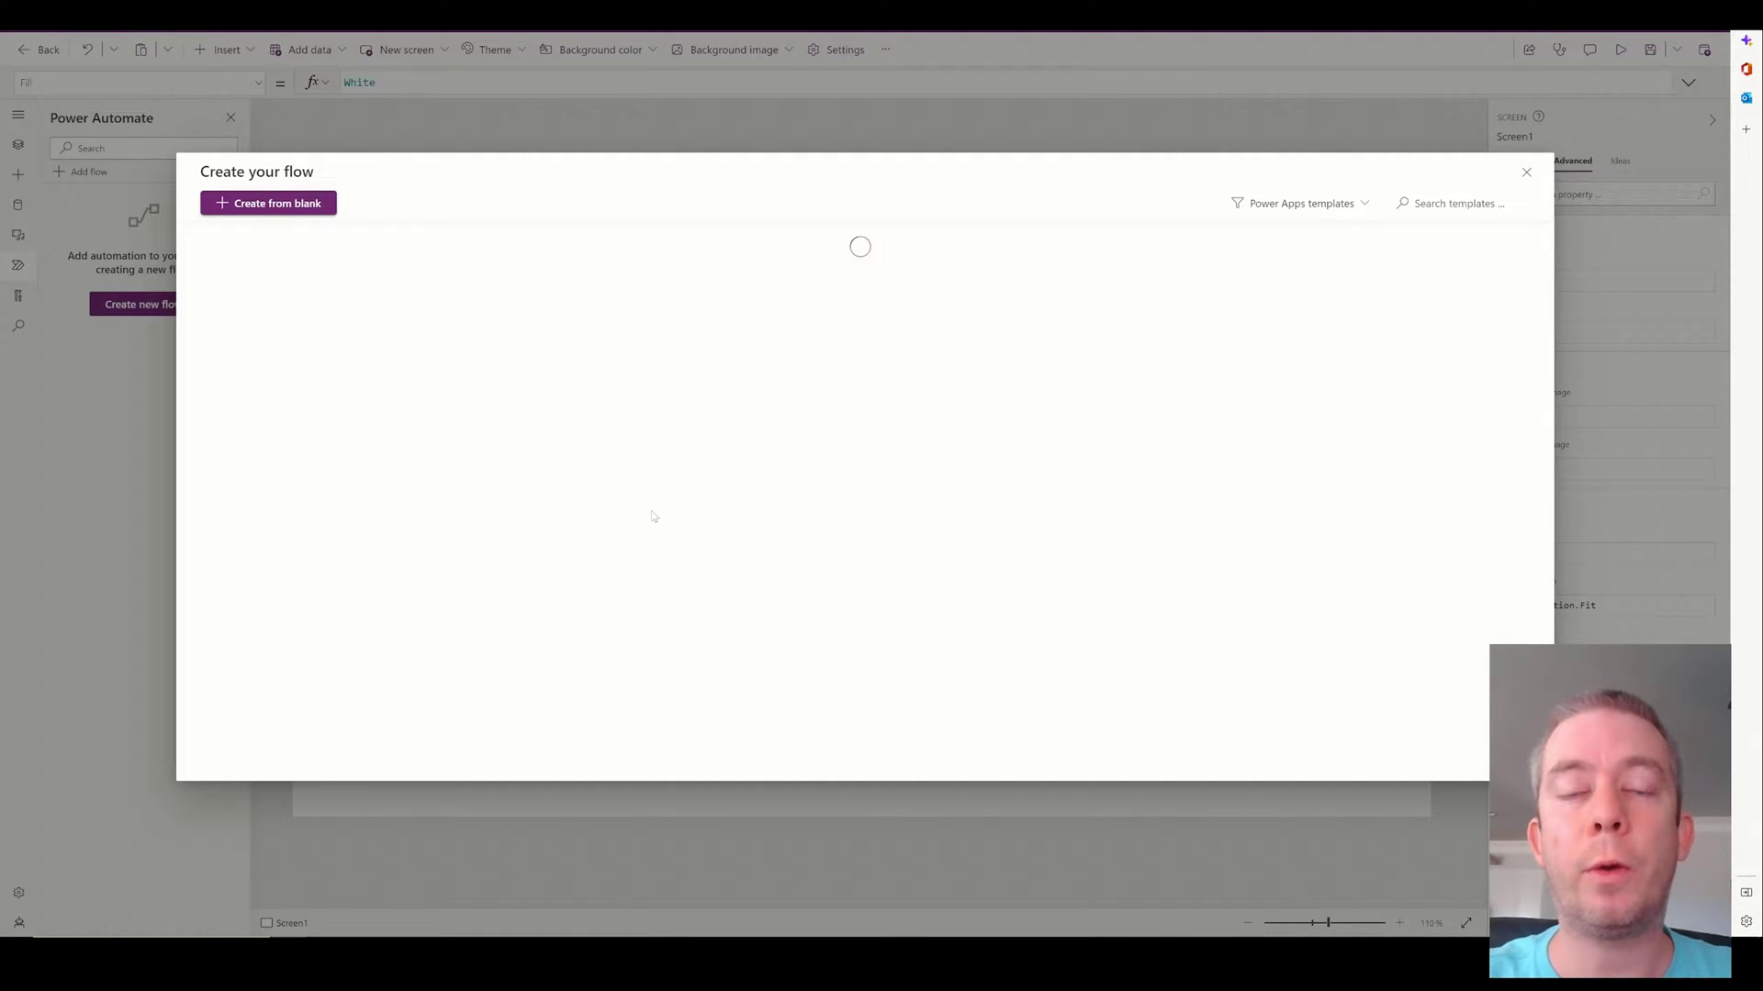
pyautogui.click(268, 203)
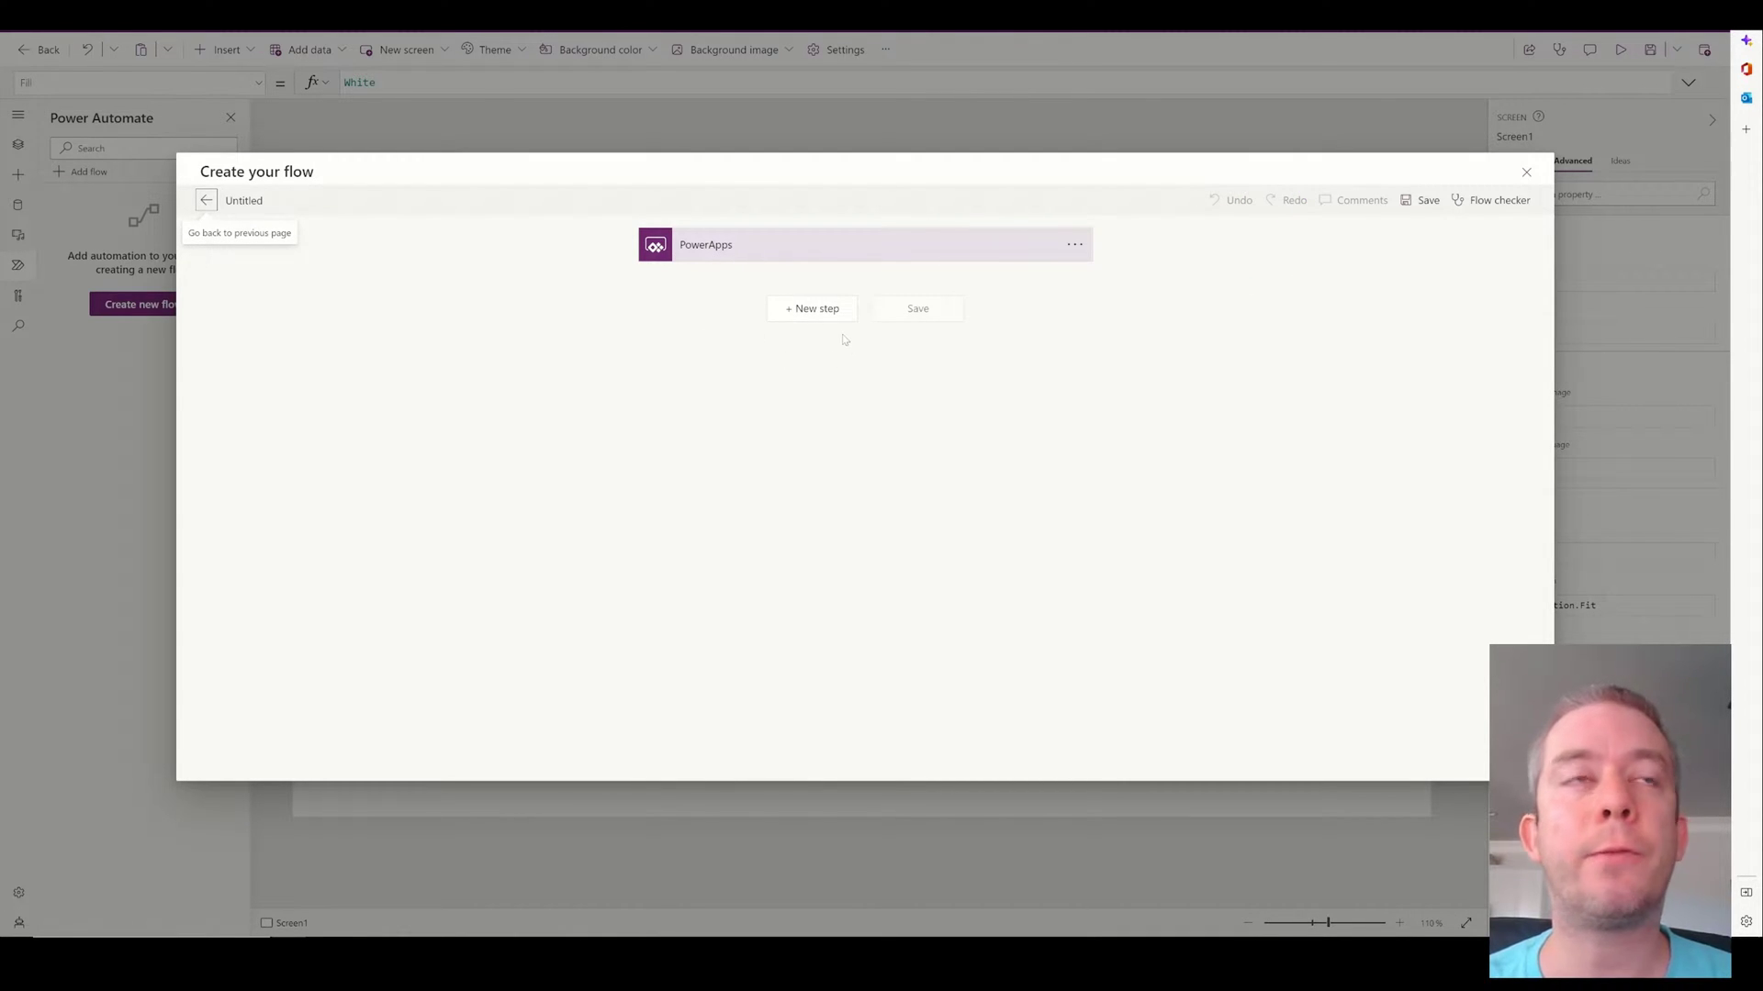
pyautogui.click(826, 311)
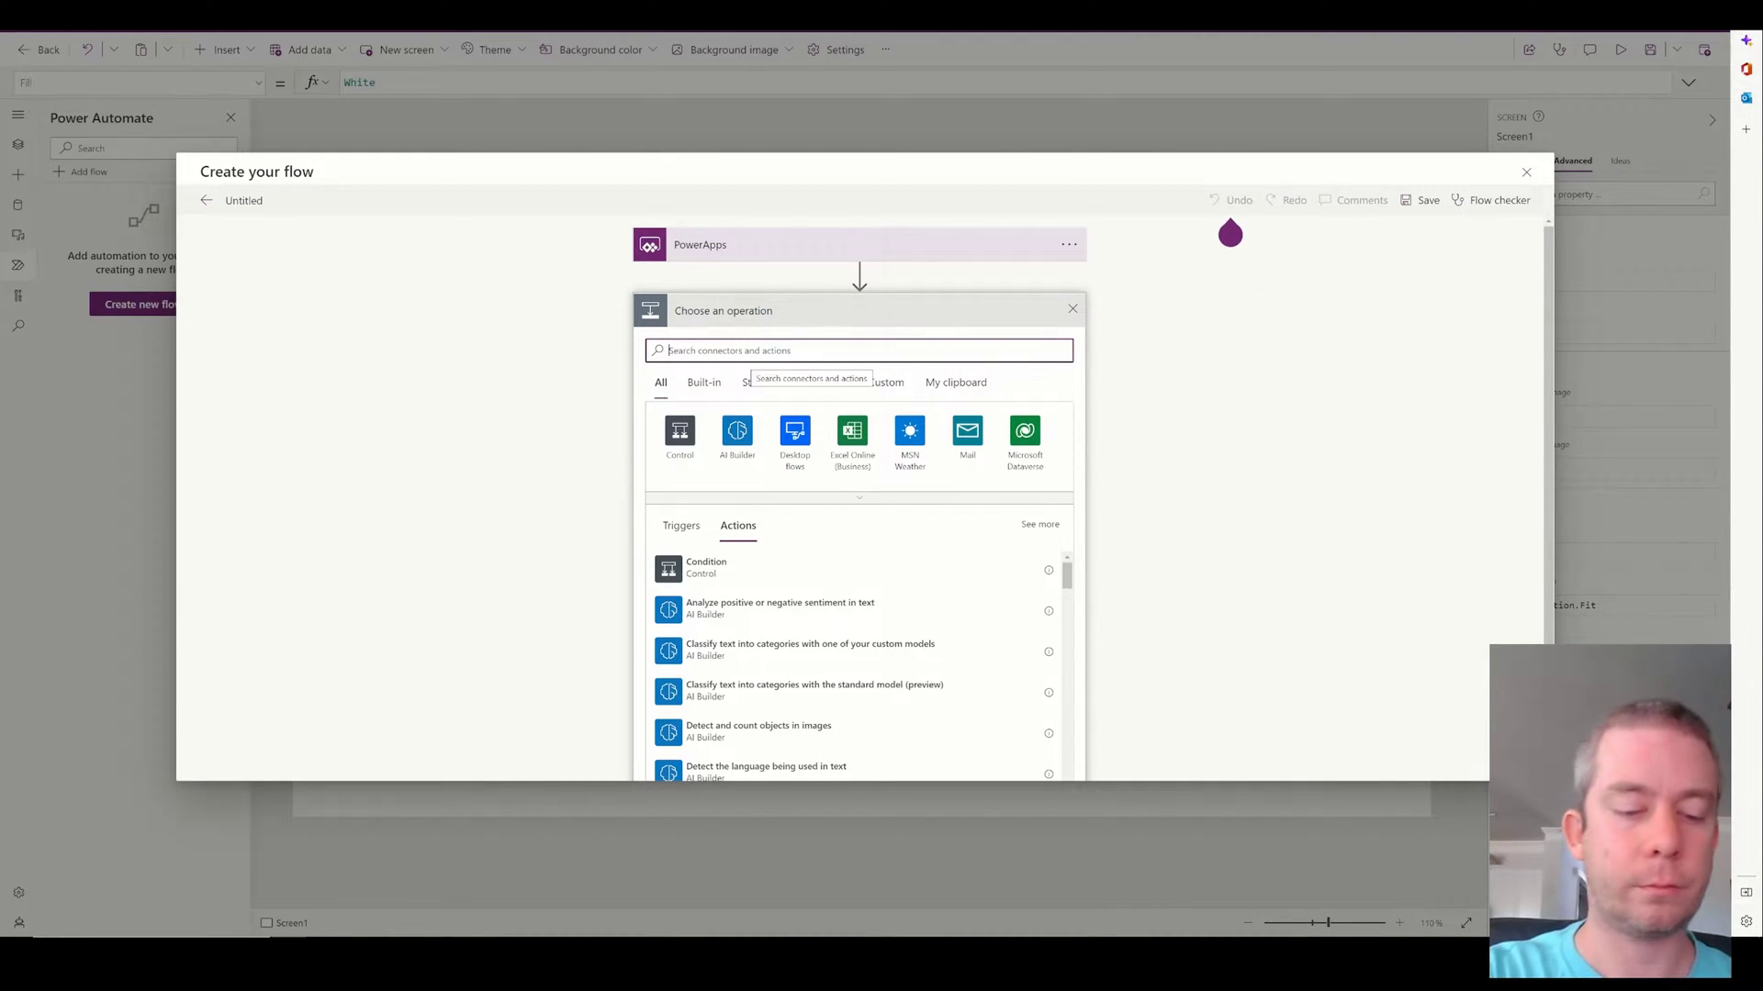
pyautogui.write('initialize')
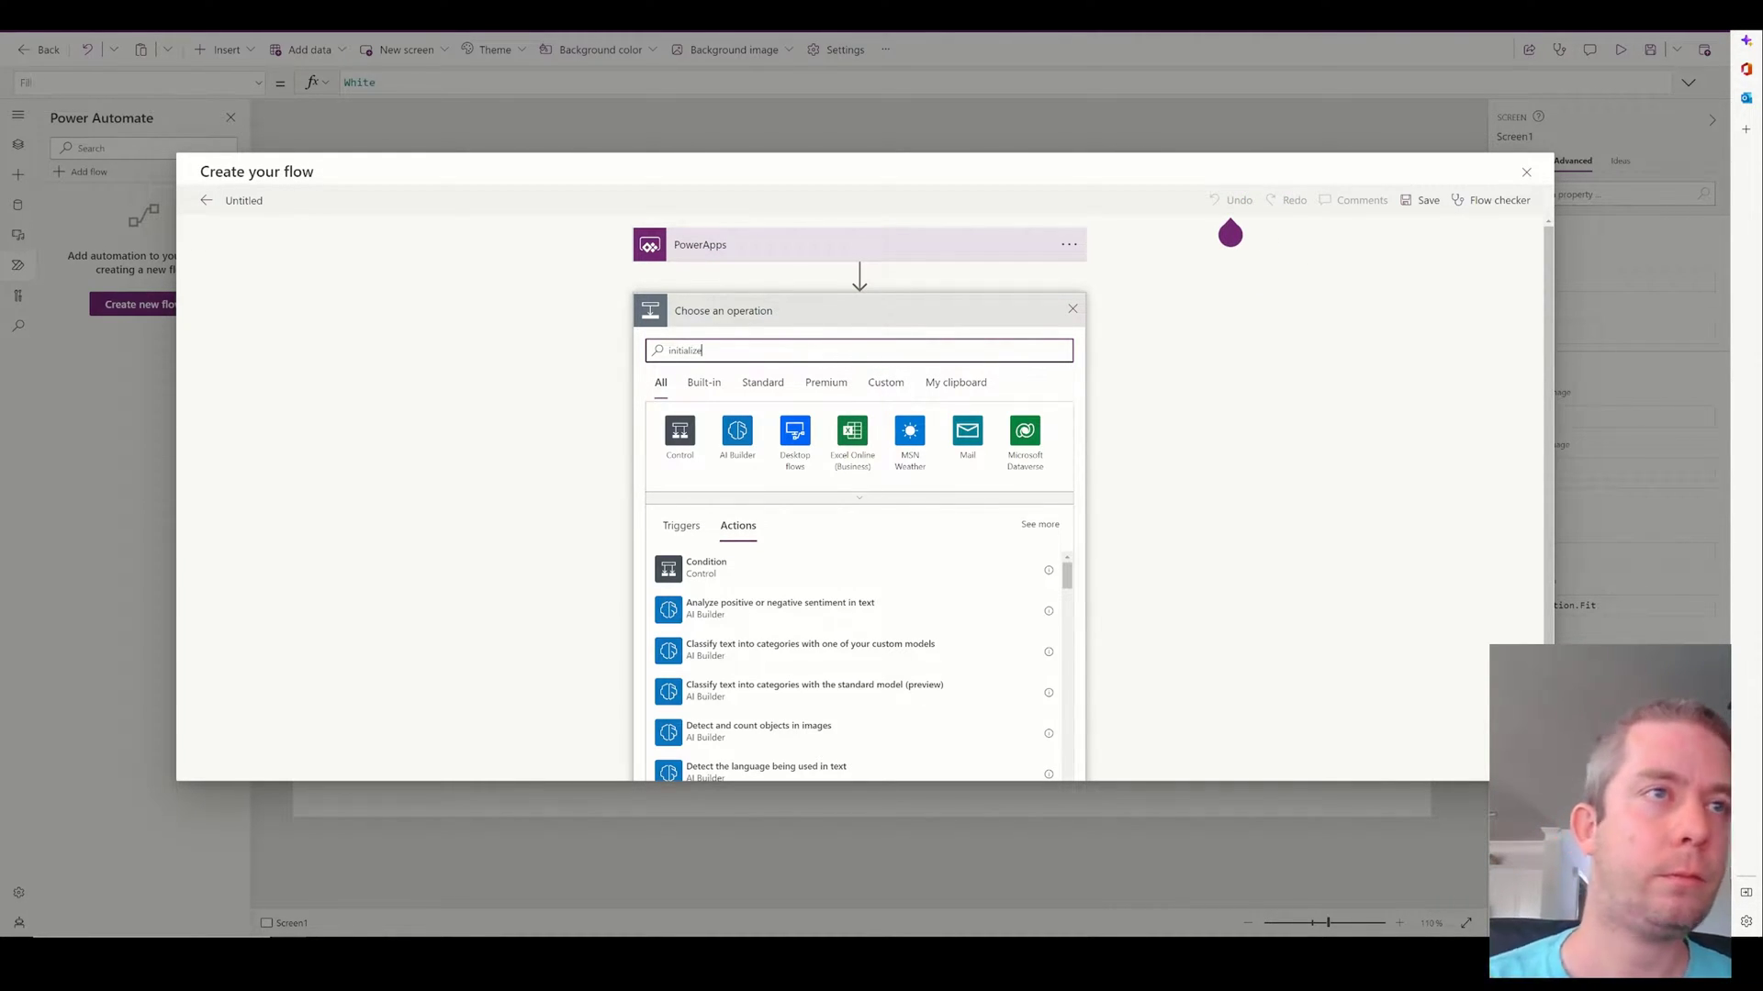
# Add an Initialize variable step for a String variable named PowerAppSwitch.
pyautogui.click(734, 562)
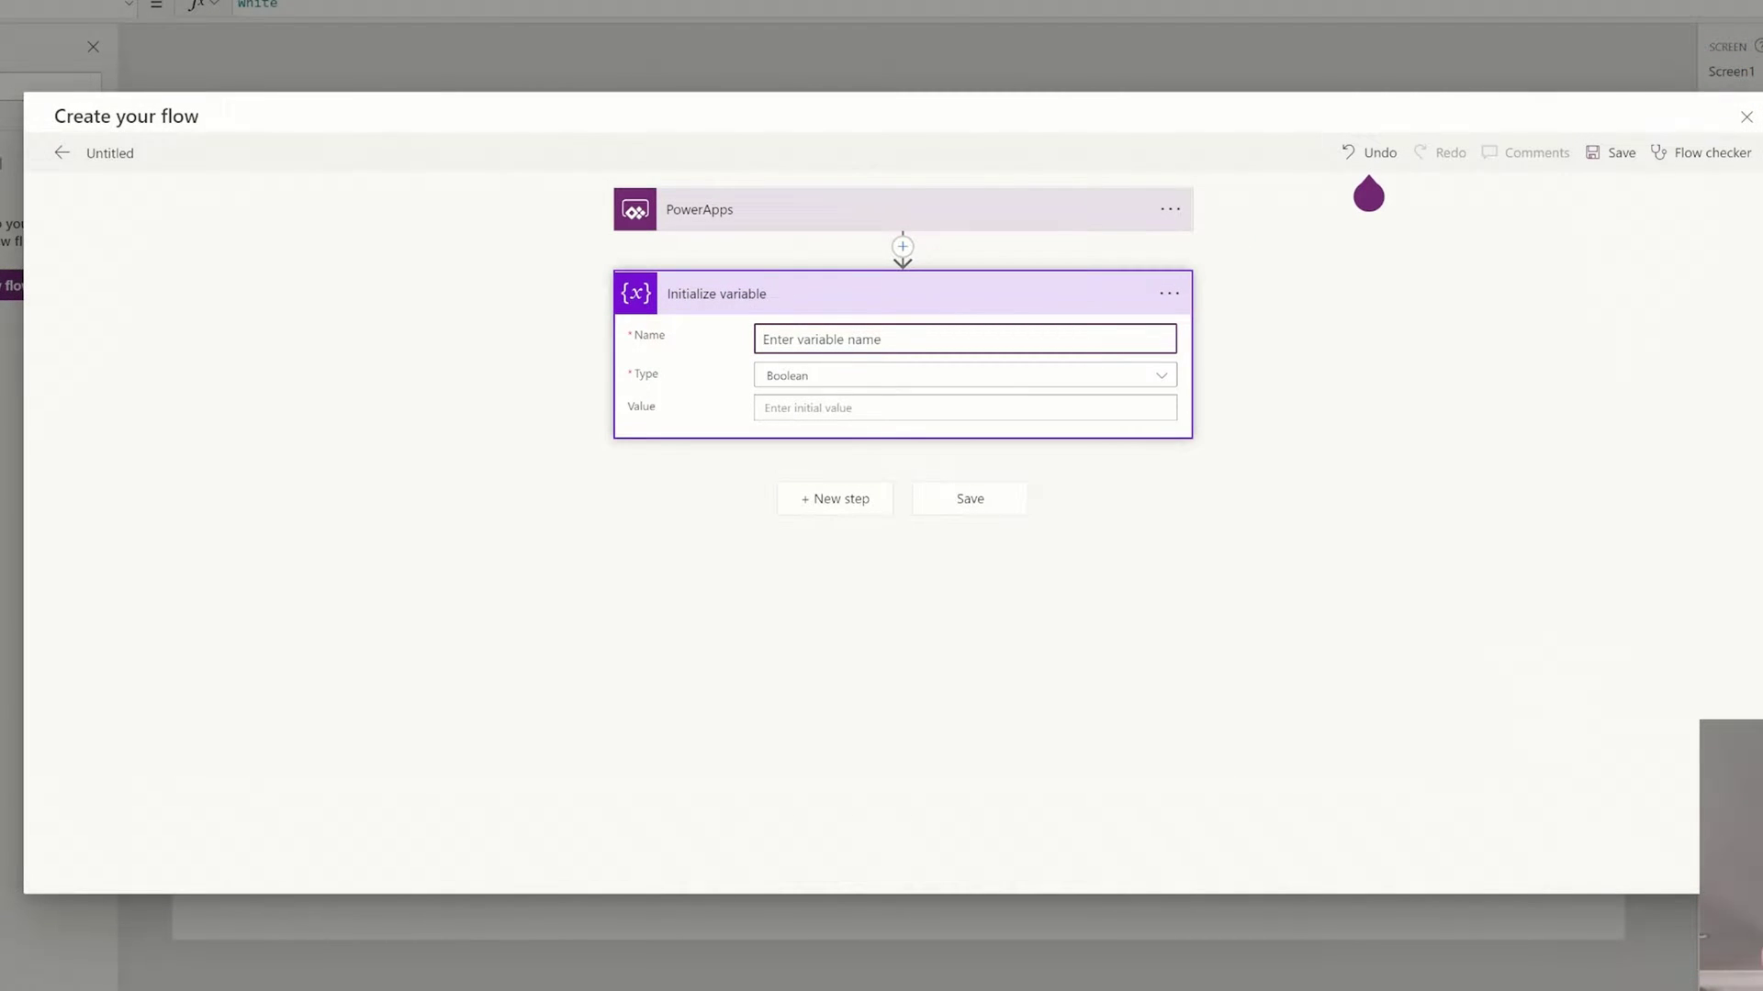
pyautogui.write('PowerAppSwitch')
pyautogui.click(824, 380)
pyautogui.click(797, 508)
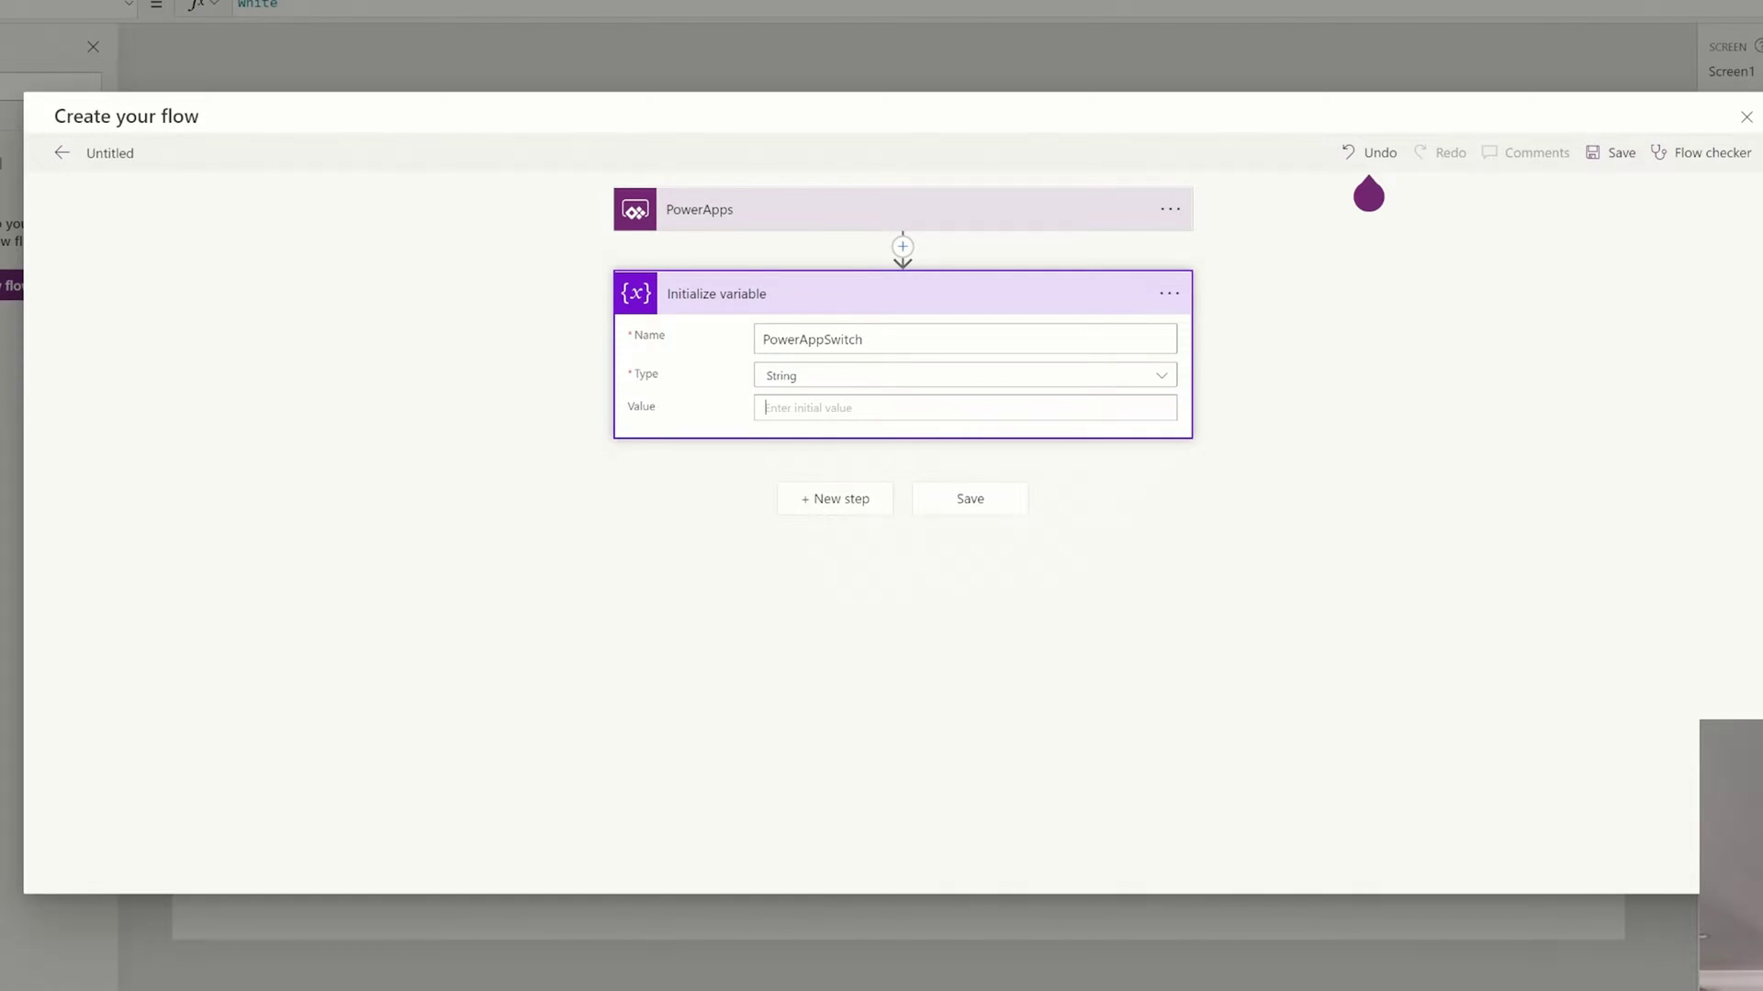
# Set the PowerAppSwitch value to the Ask in PowerApps dynamic content.
pyautogui.click(808, 409)
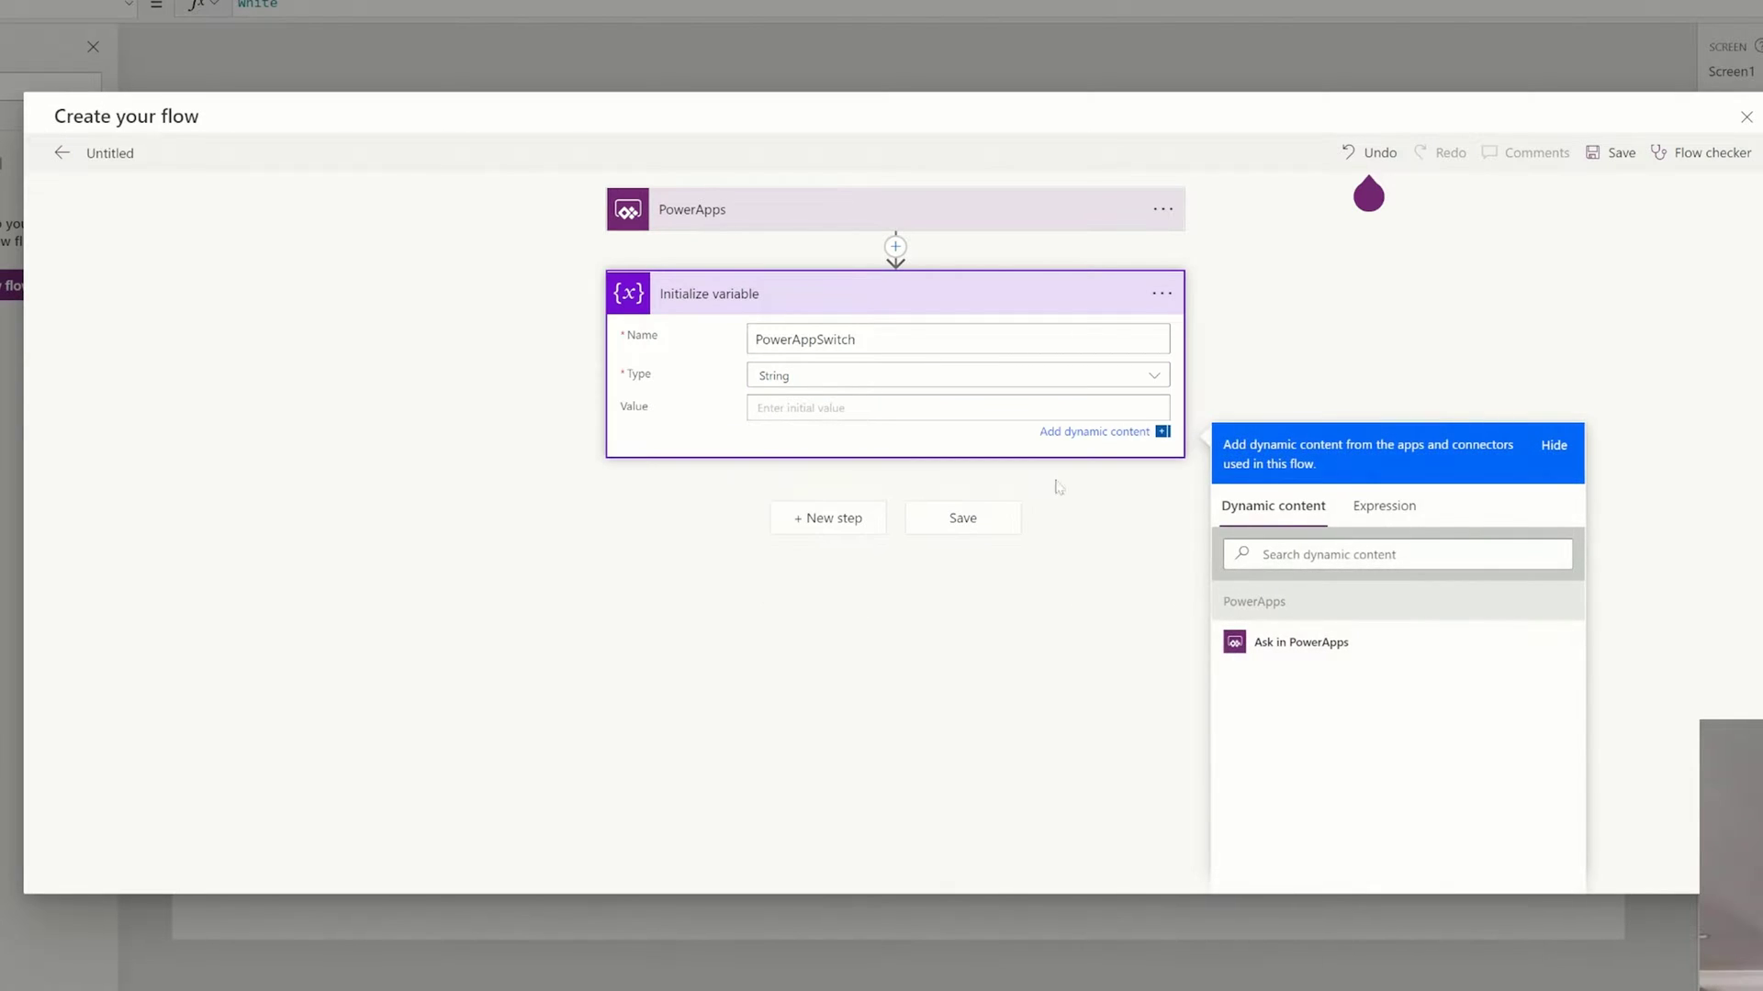
pyautogui.click(1295, 642)
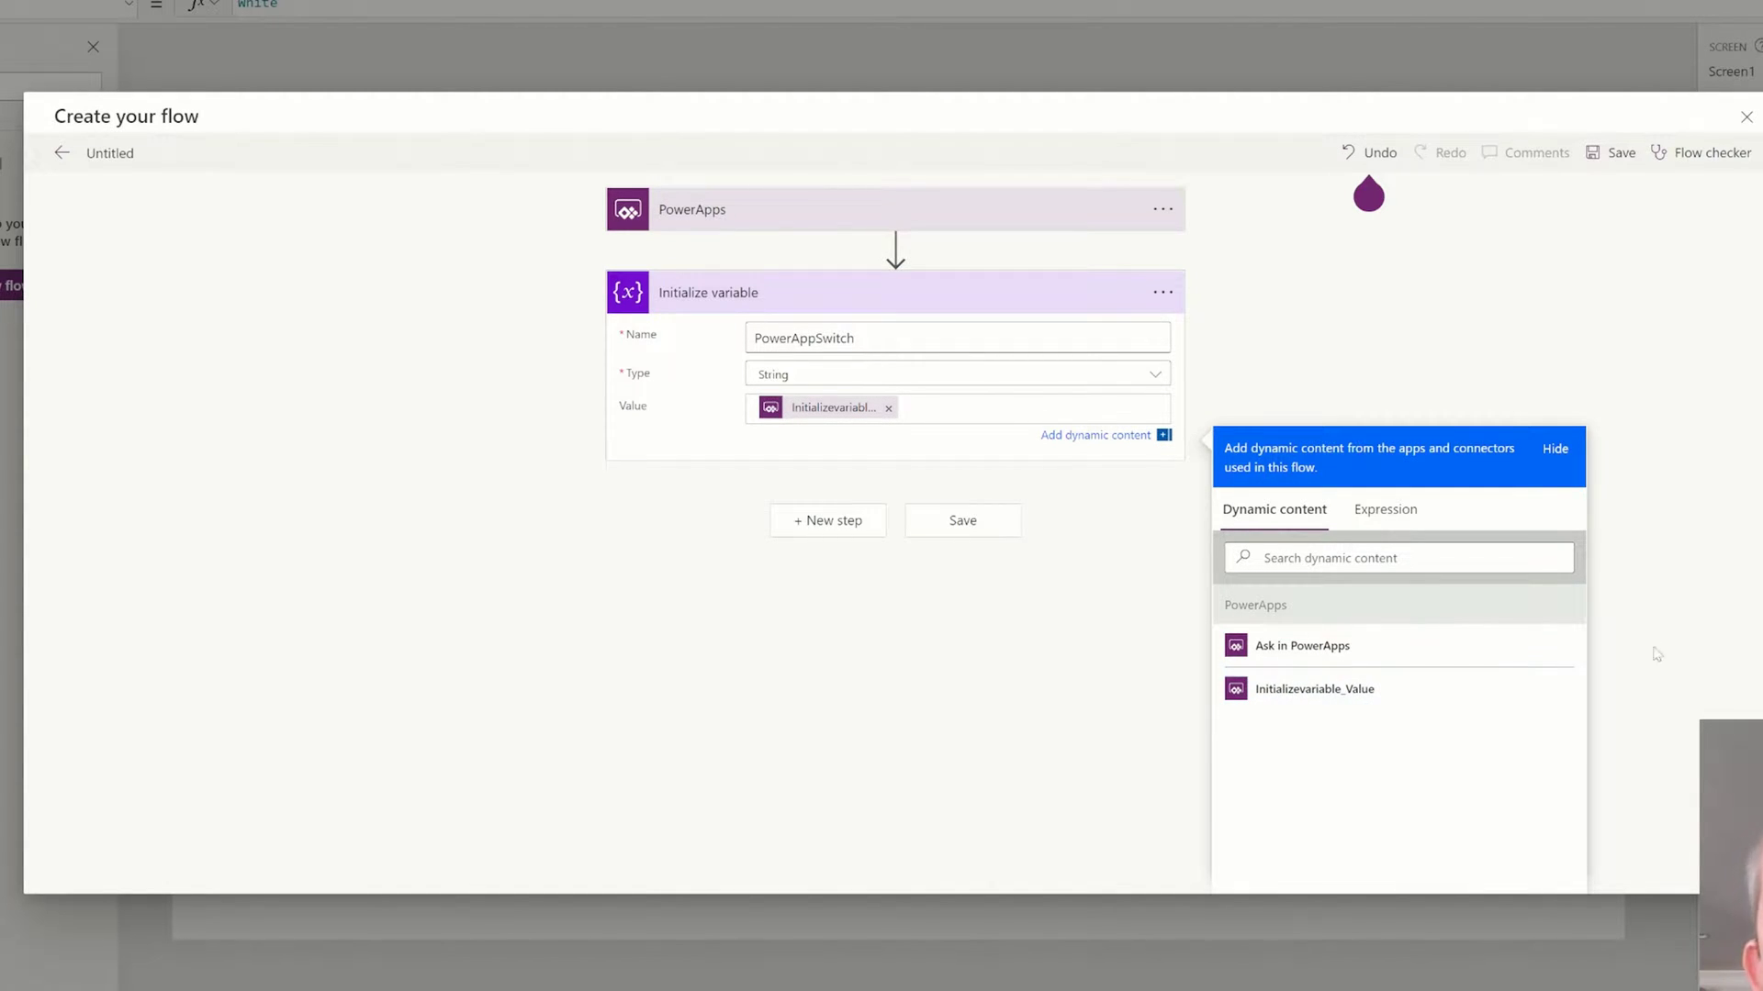
pyautogui.click(1640, 594)
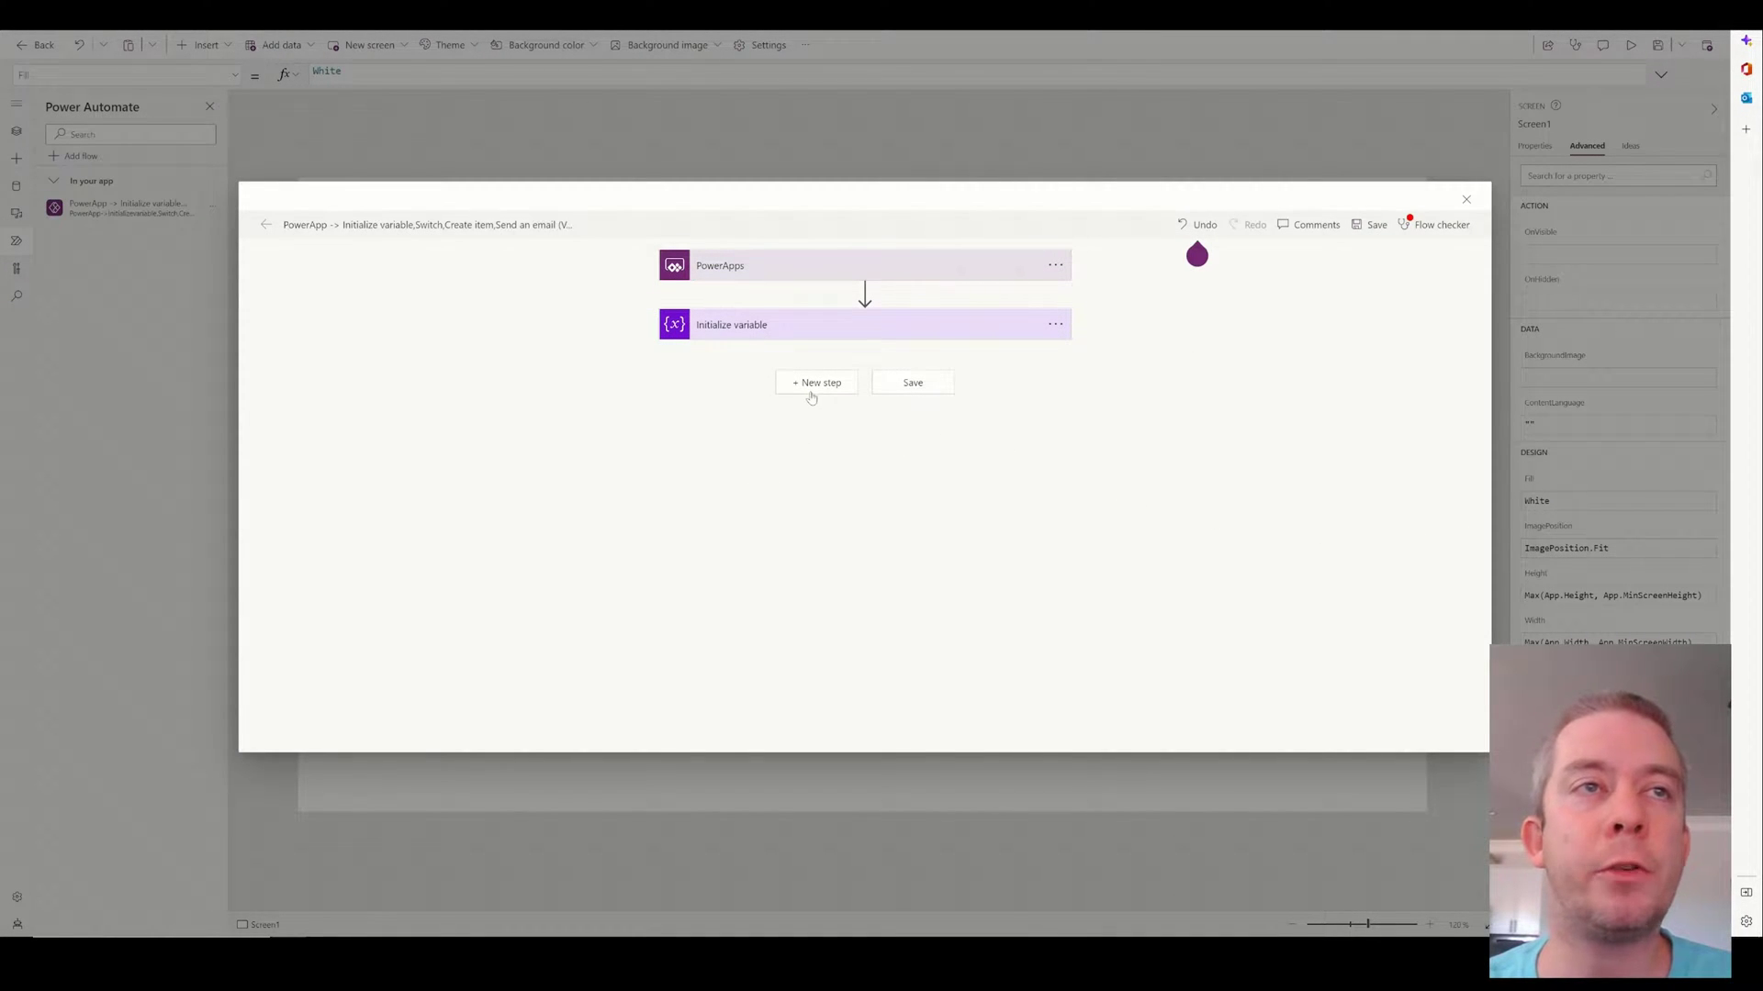
pyautogui.click(812, 392)
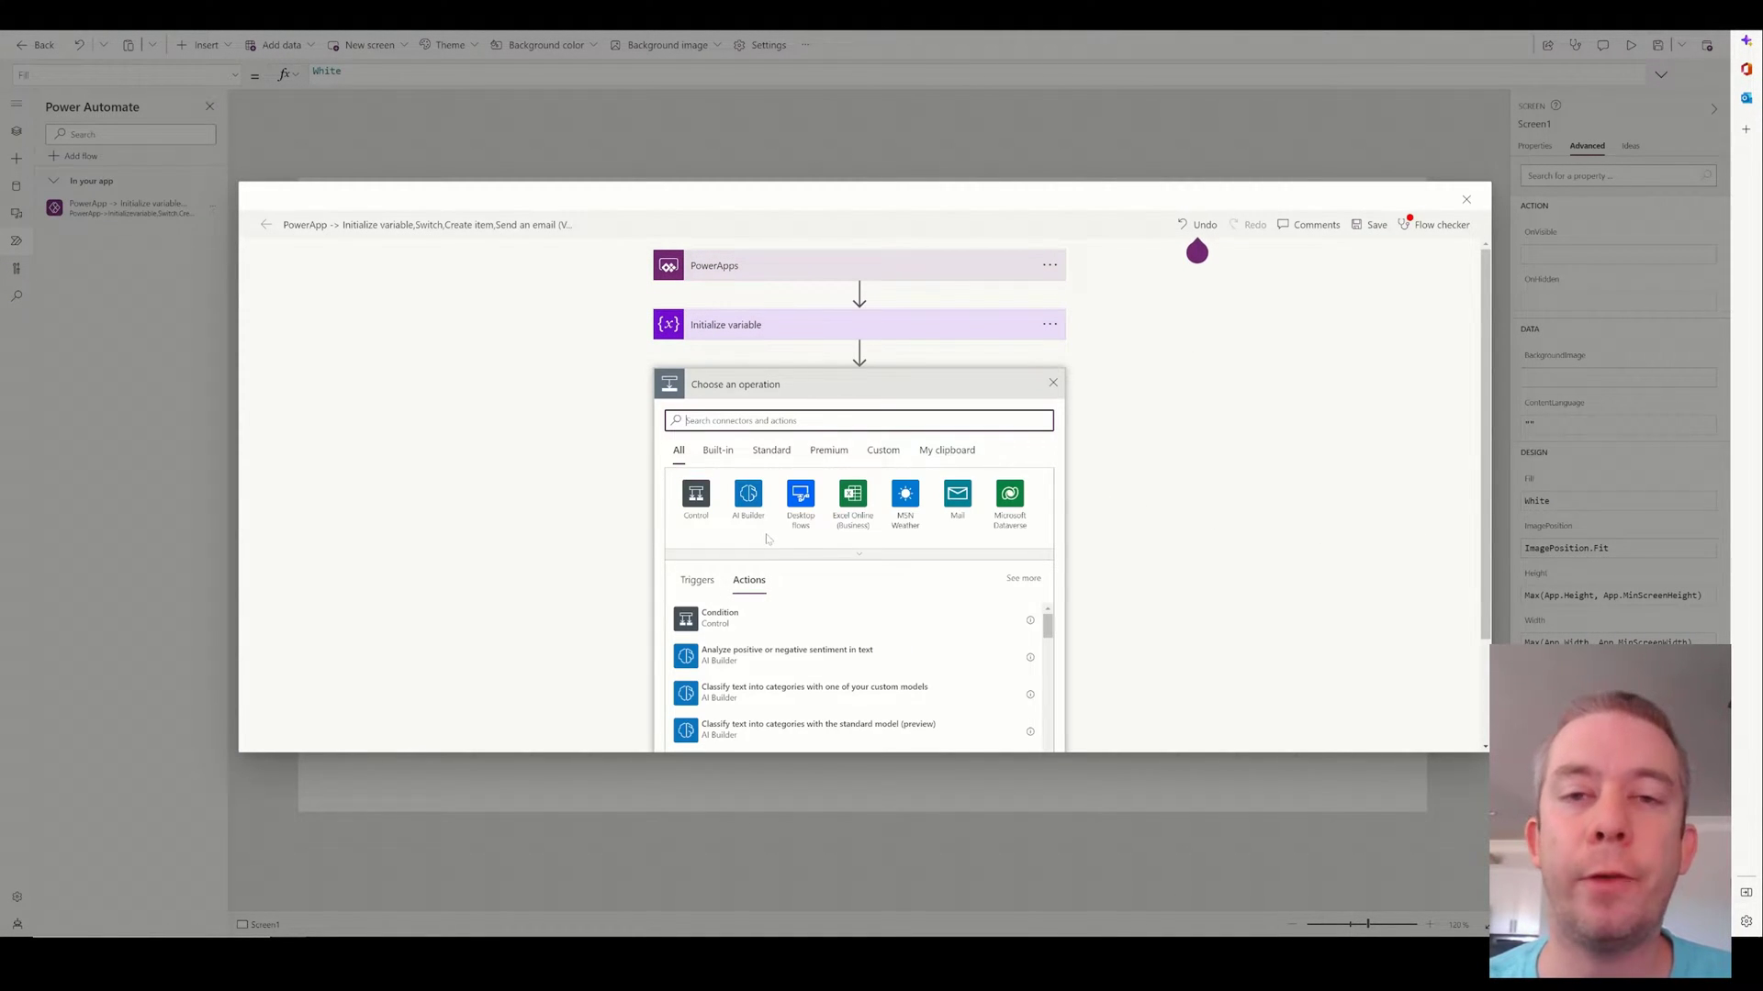
pyautogui.scroll(-1, 762, 541)
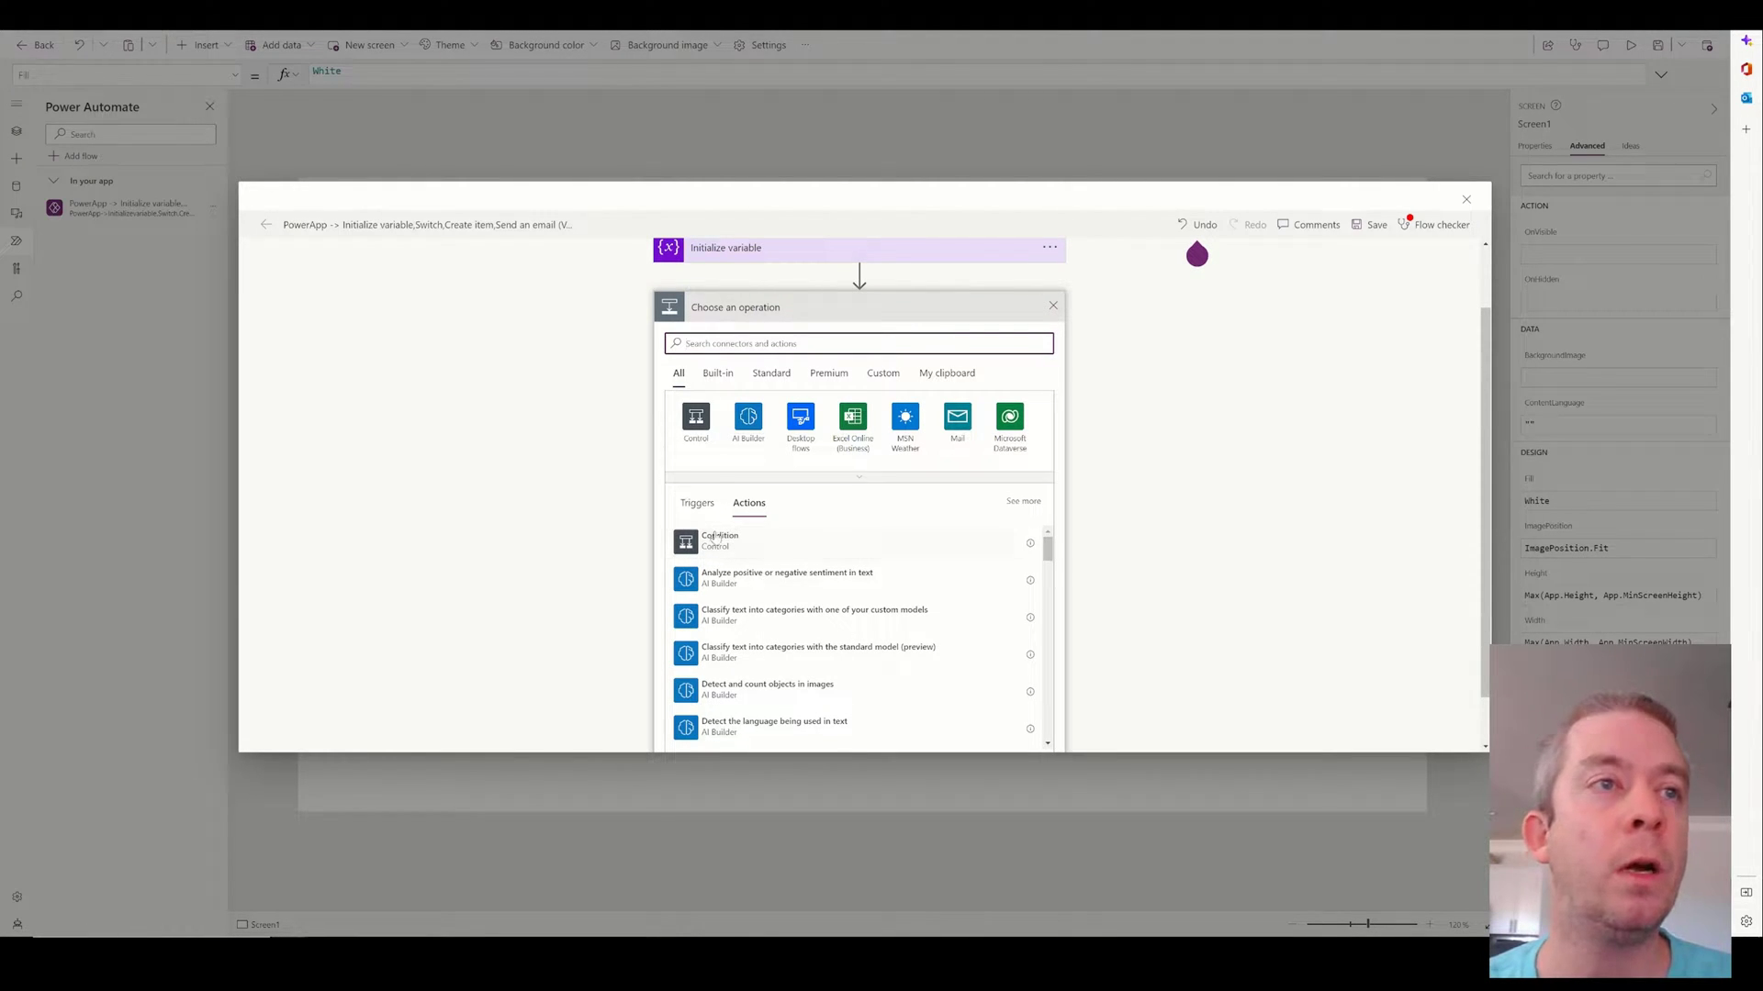
# Add a Switch on PowerAppSwitch whose first case equals 'Write to SharePoint'.
pyautogui.click(715, 545)
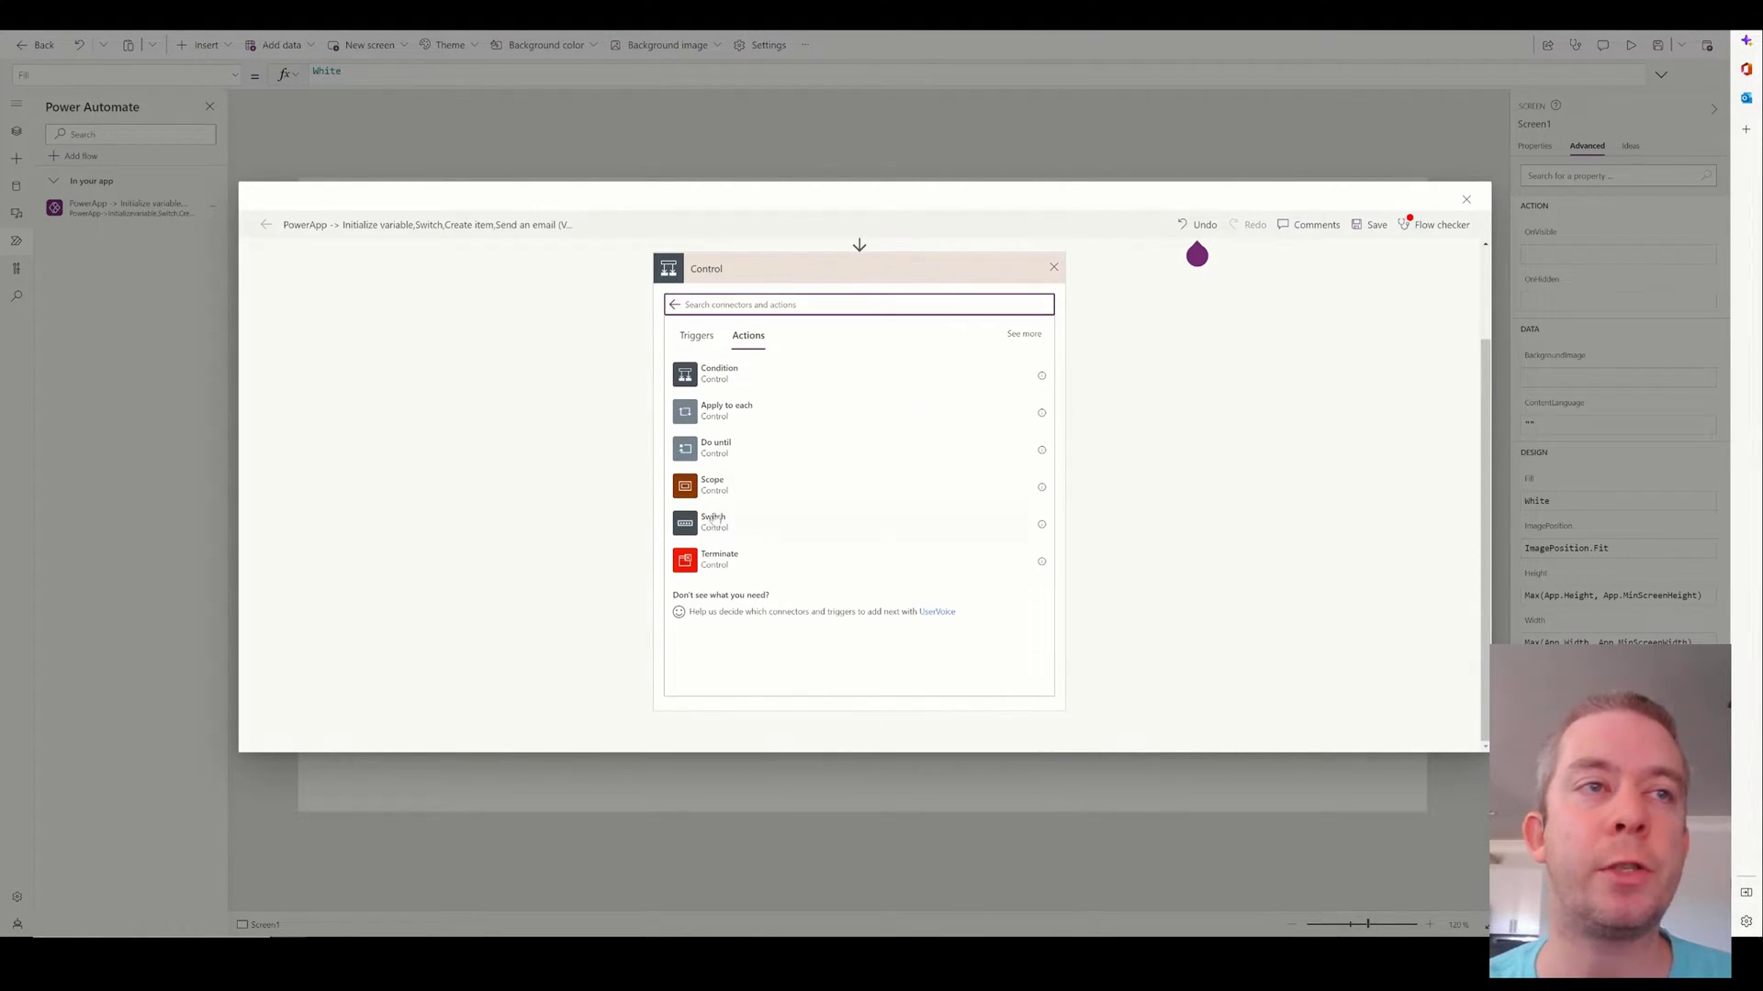
pyautogui.click(743, 522)
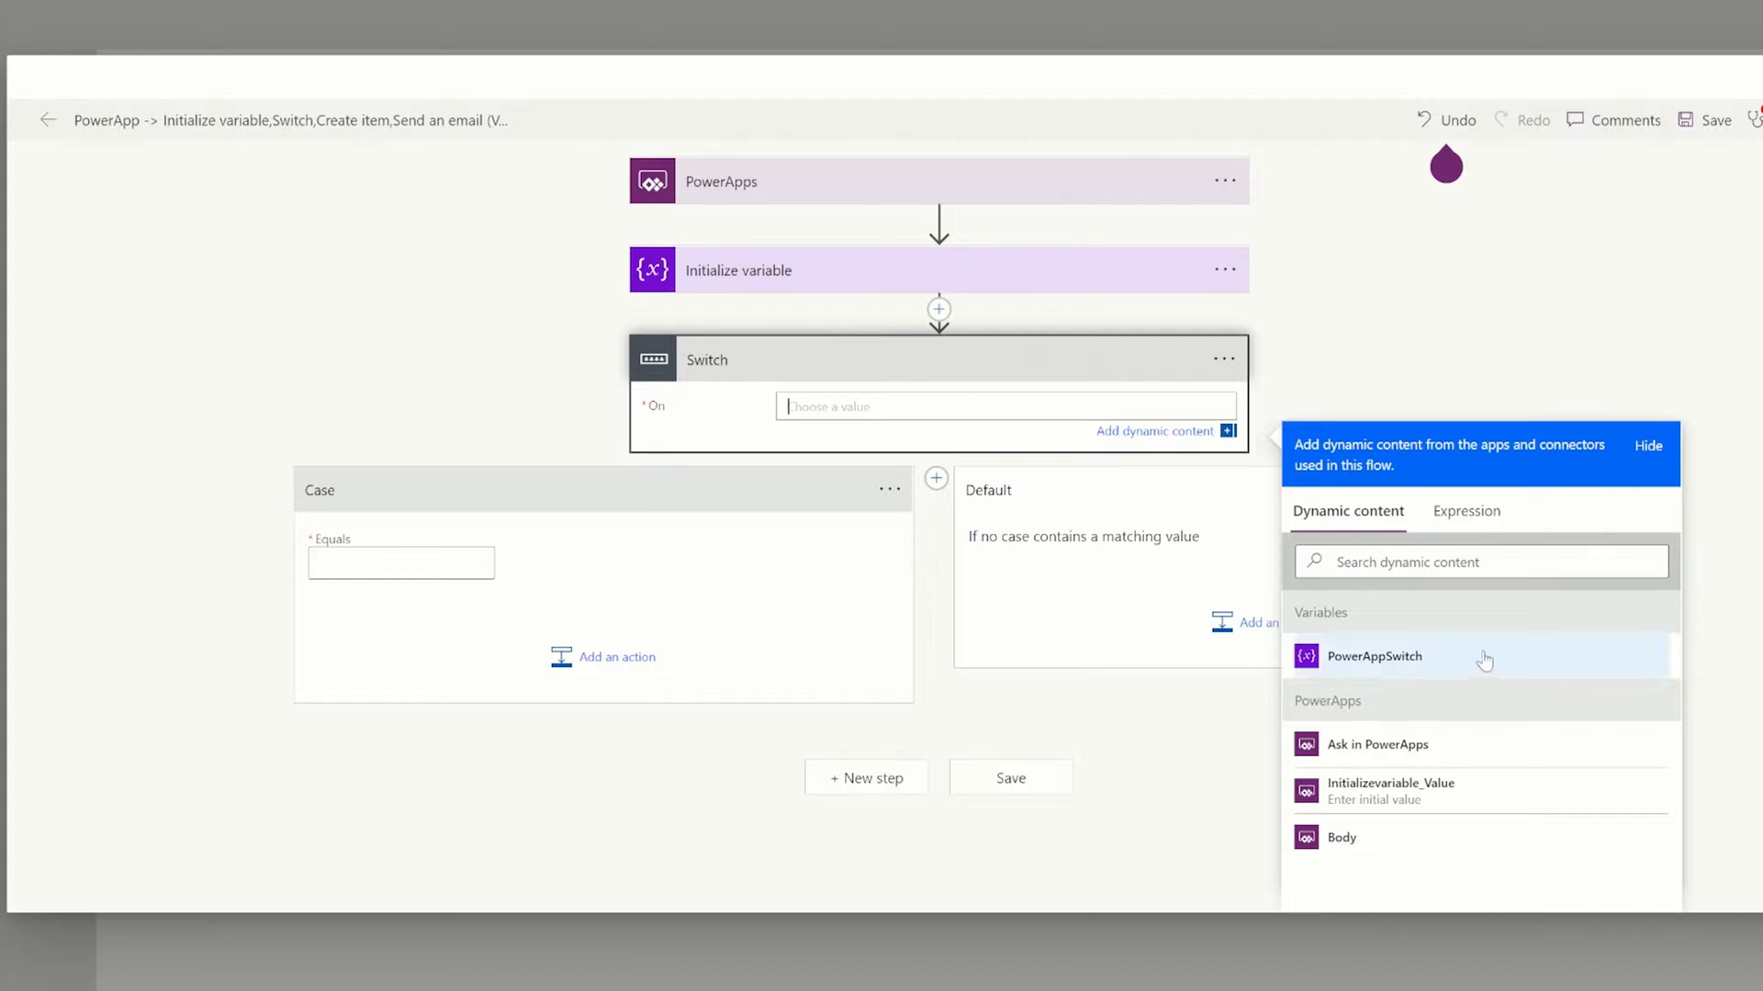
pyautogui.click(1386, 667)
pyautogui.click(422, 574)
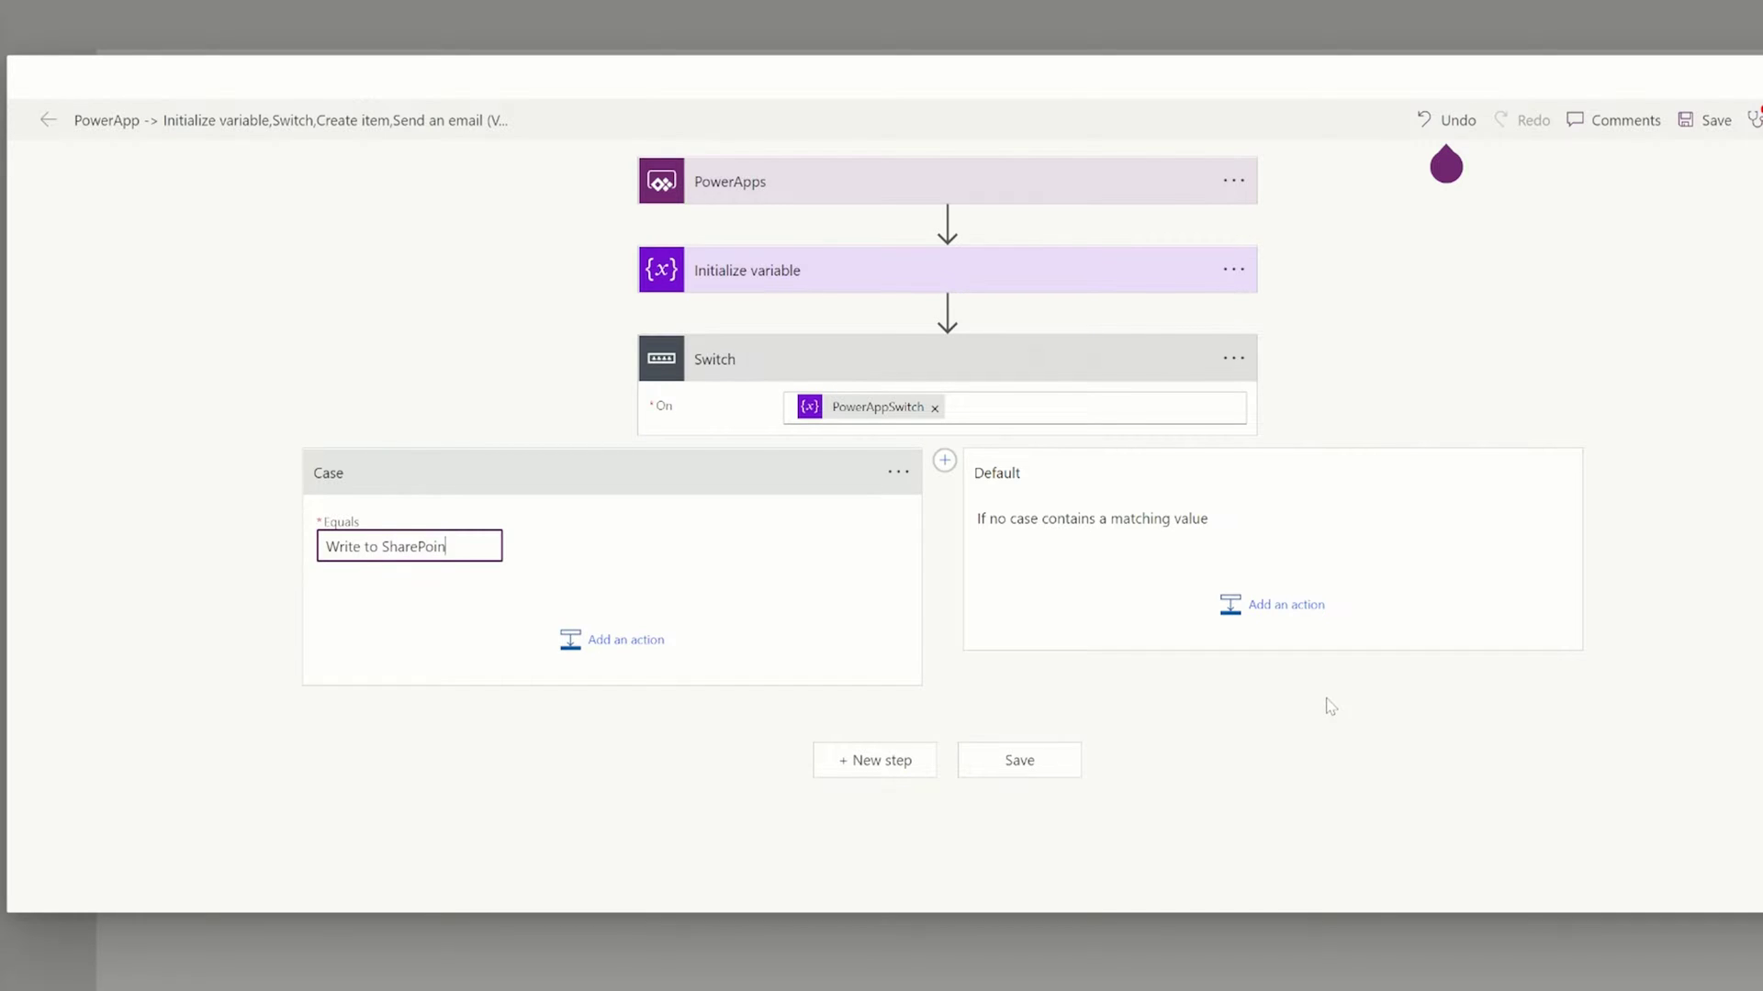
pyautogui.click(594, 654)
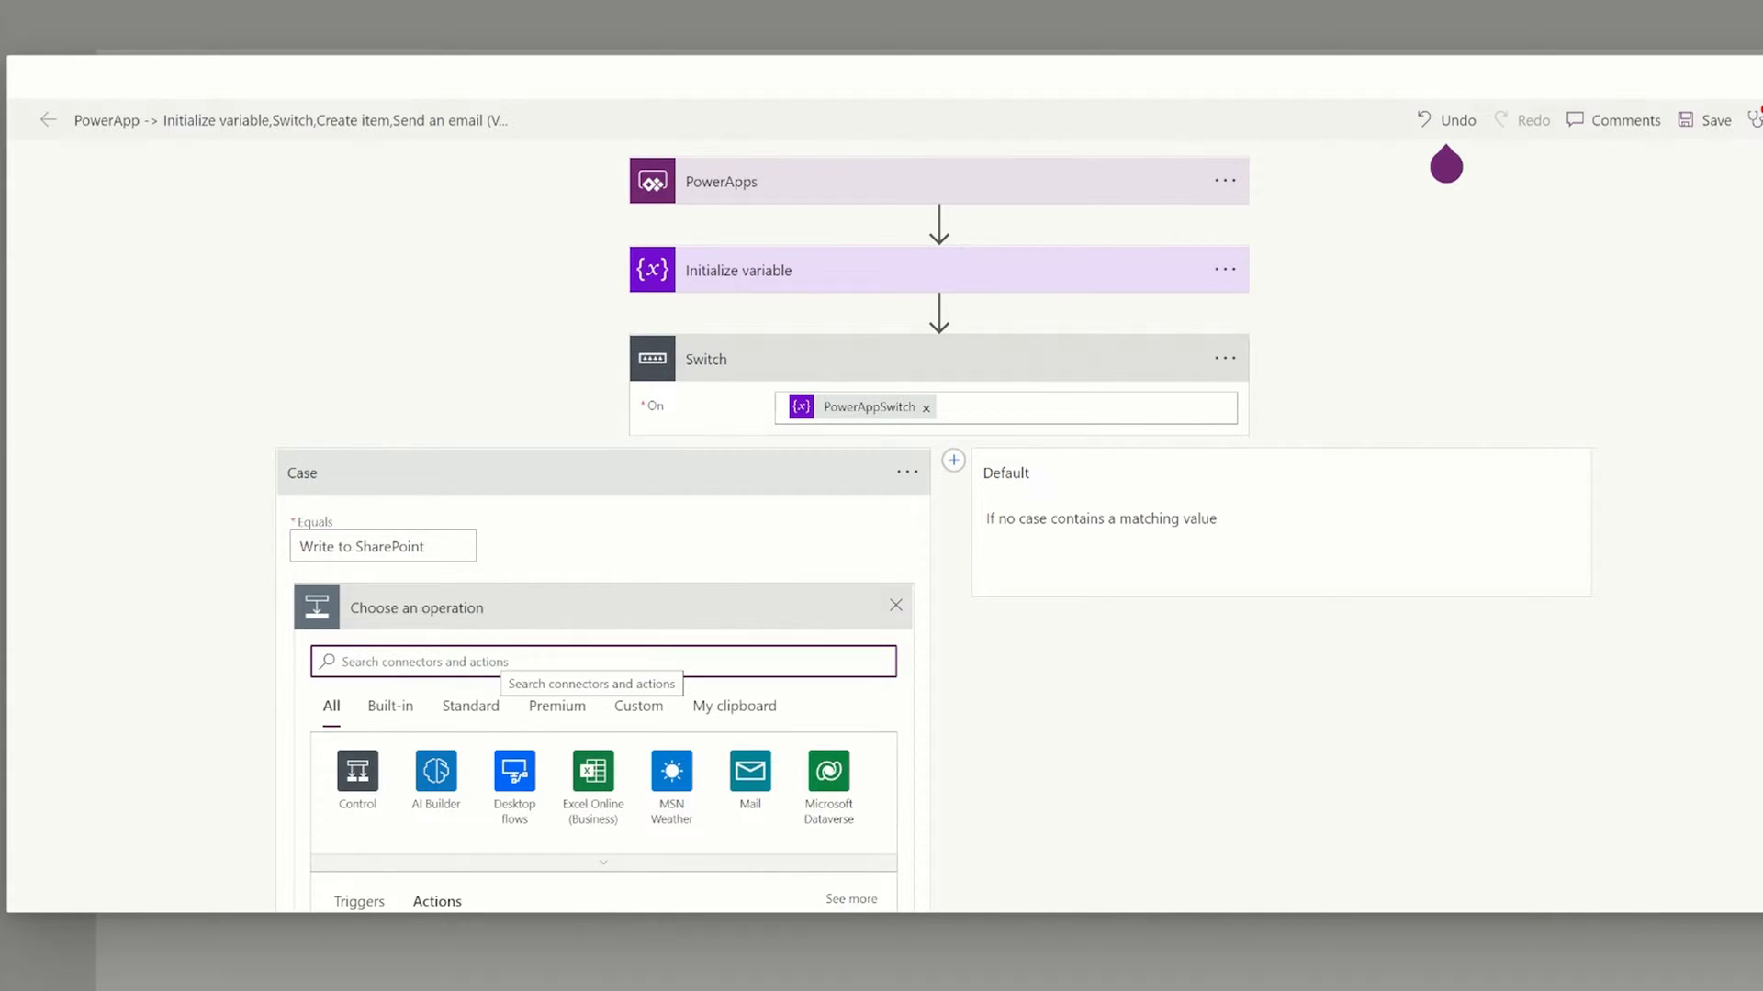
# Add a SharePoint Create item action targeting the TaskList site's Issues & Risks list.
pyautogui.write('create item')
pyautogui.scroll(-4, 594, 598)
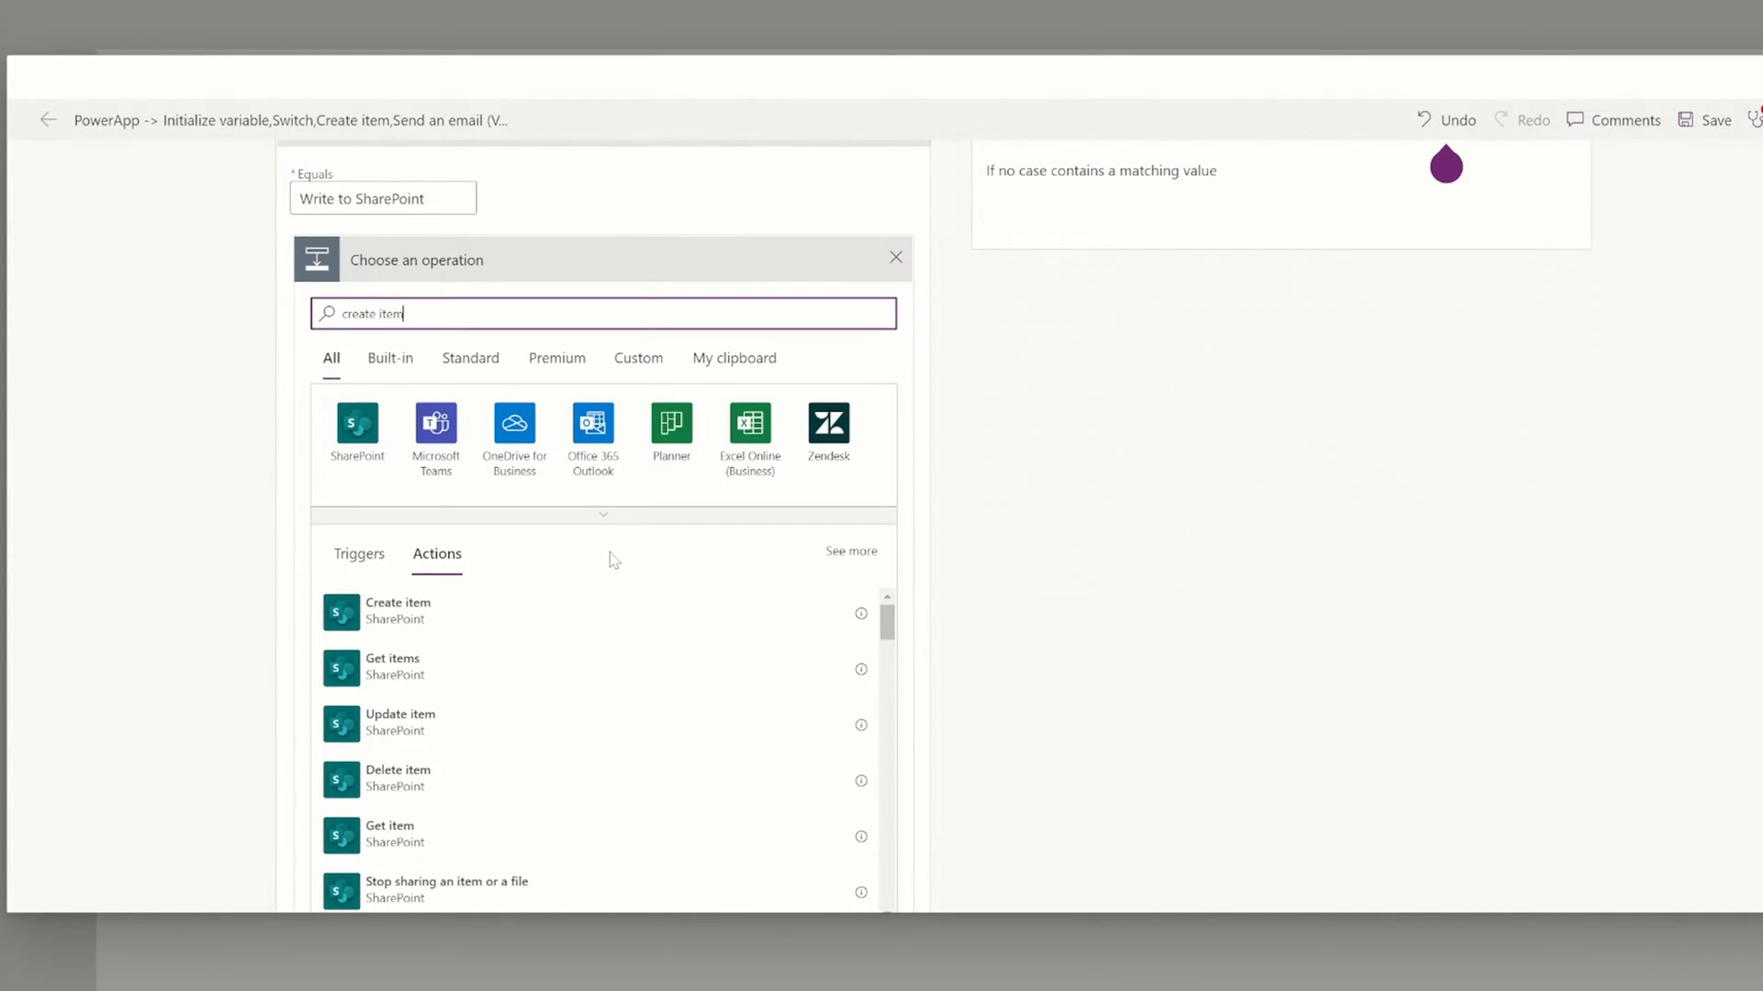
pyautogui.click(483, 621)
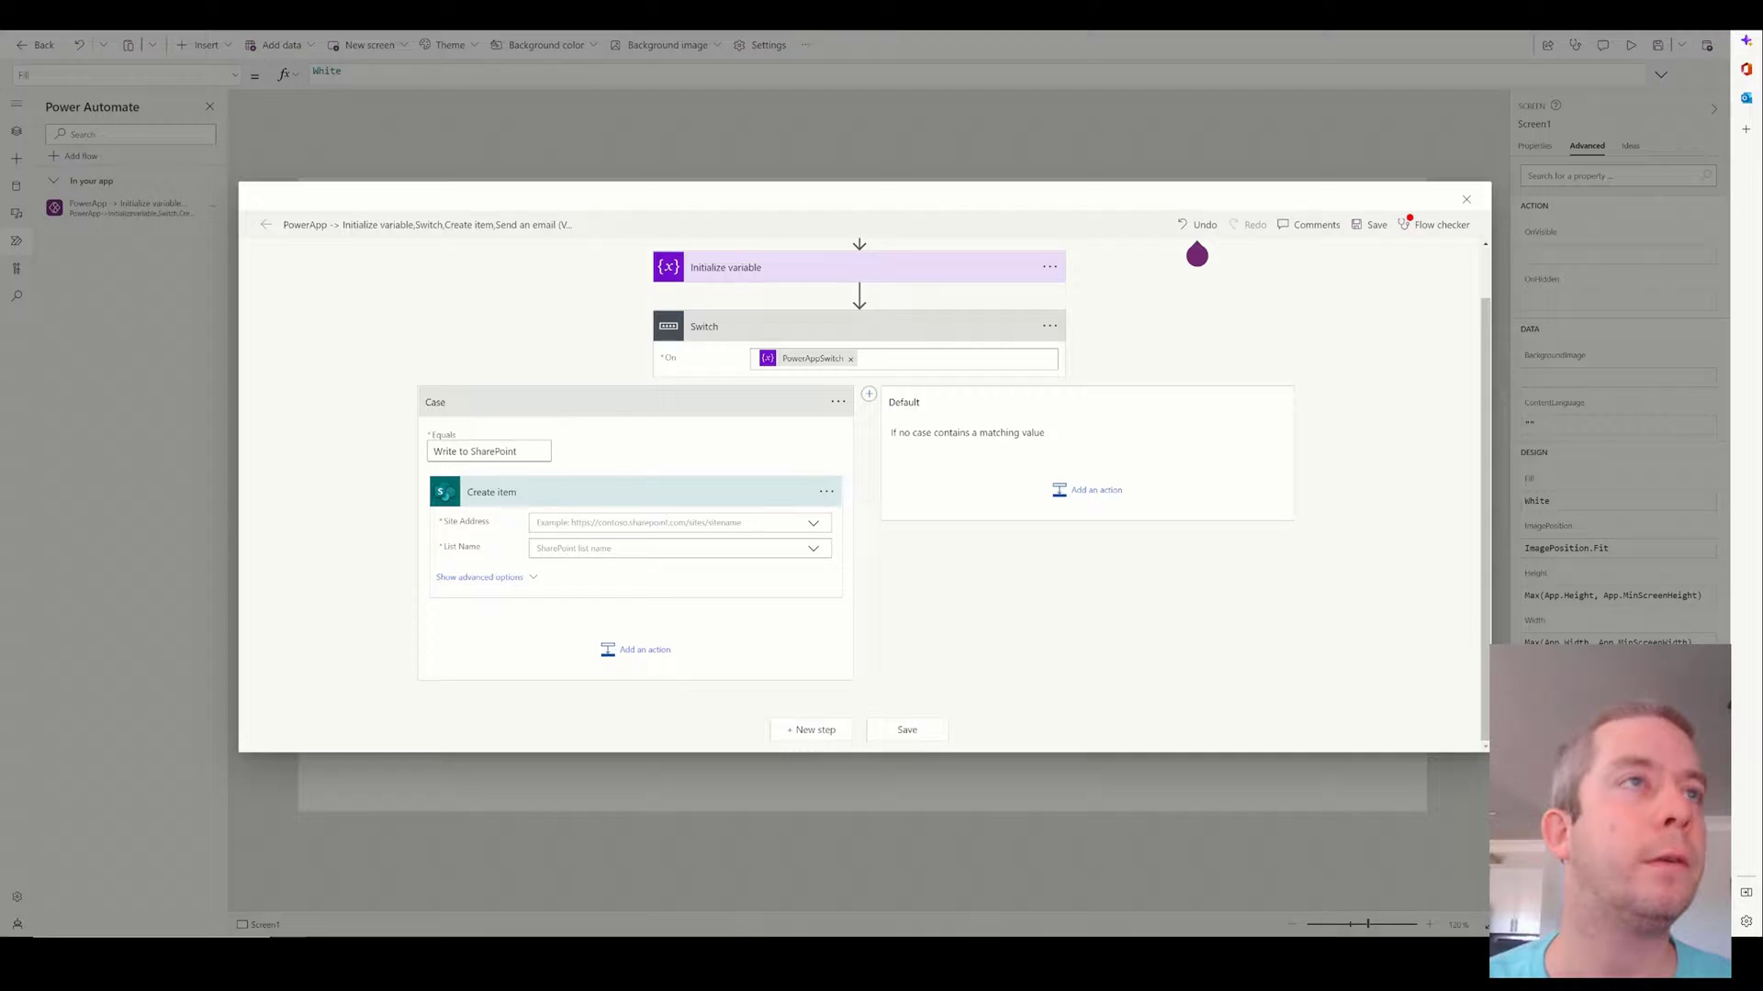
pyautogui.click(670, 523)
pyautogui.write('https://myspquestions.sharepoint.com/sites/TaskList')
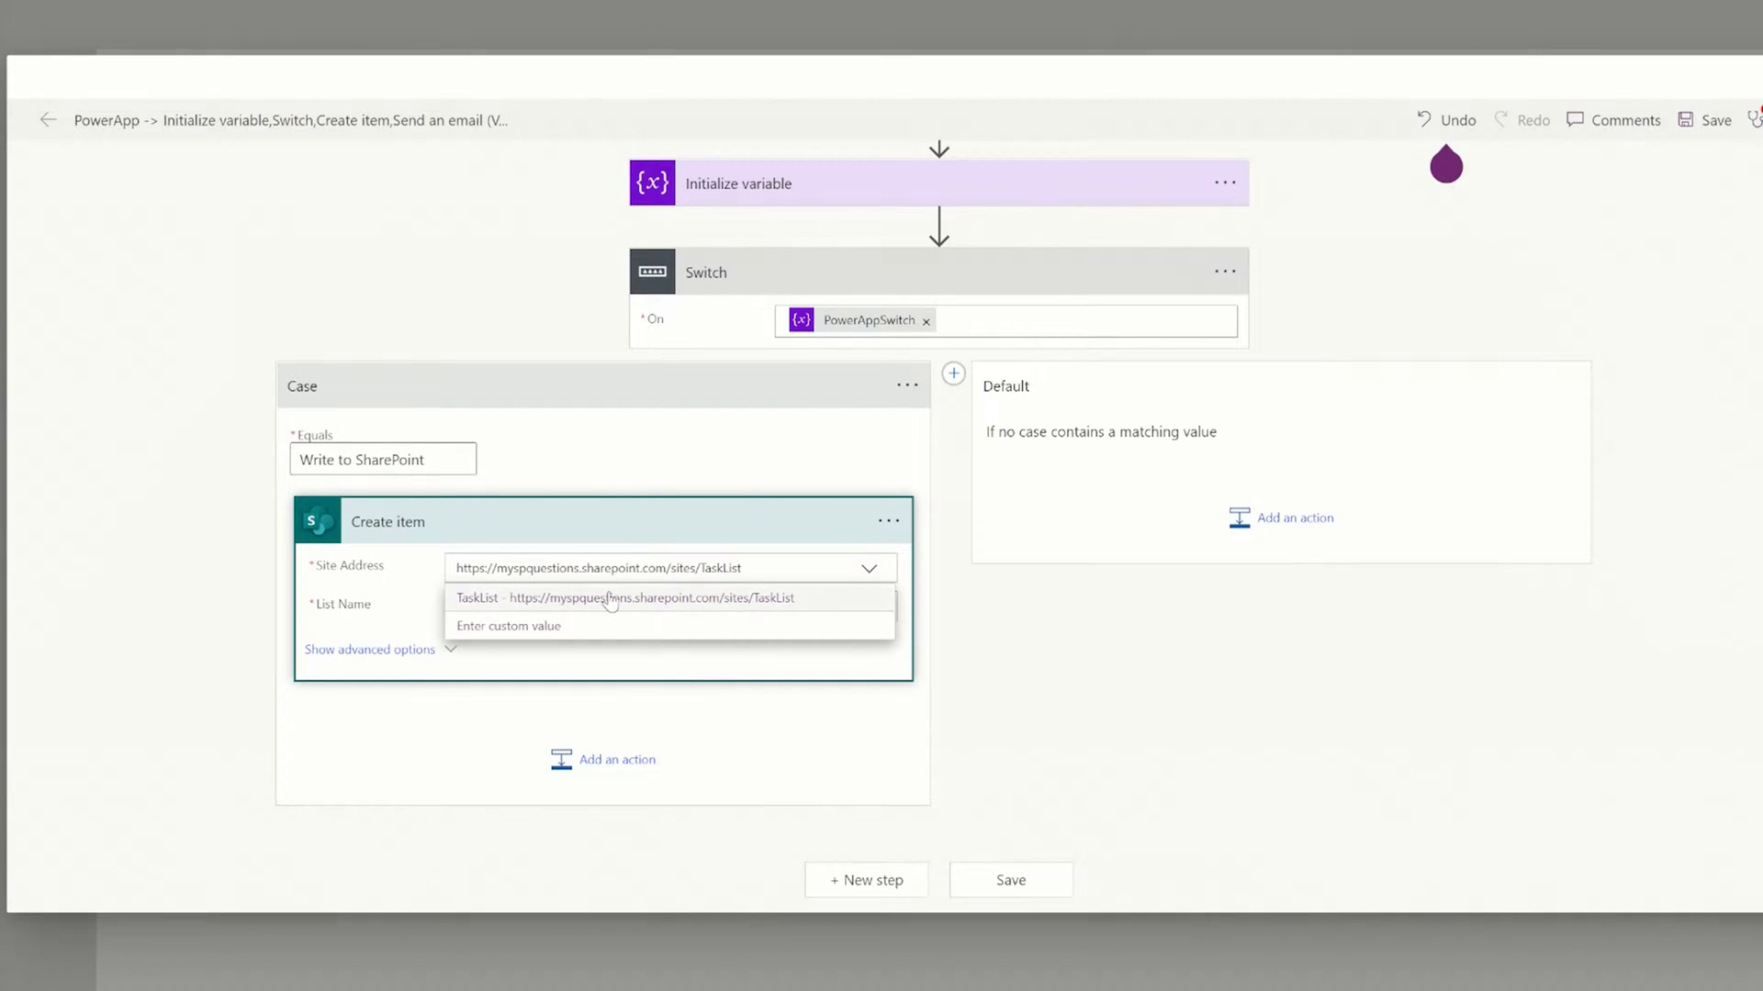
pyautogui.click(784, 544)
pyautogui.click(871, 613)
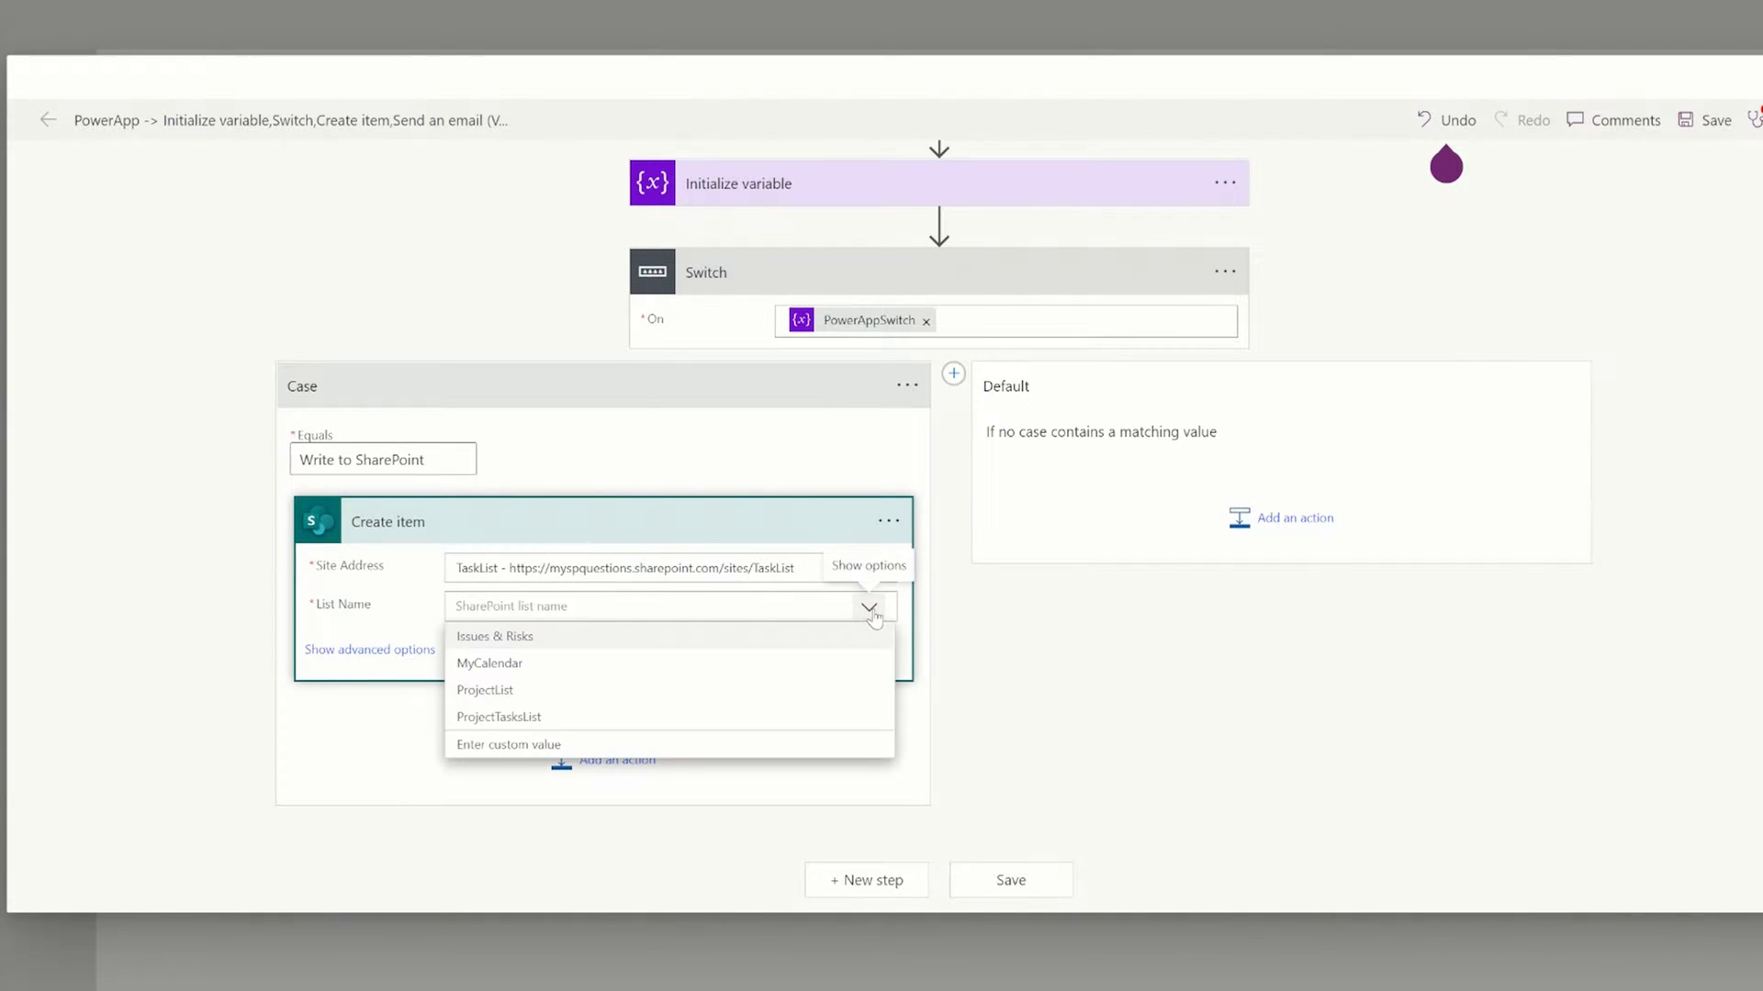
pyautogui.click(505, 635)
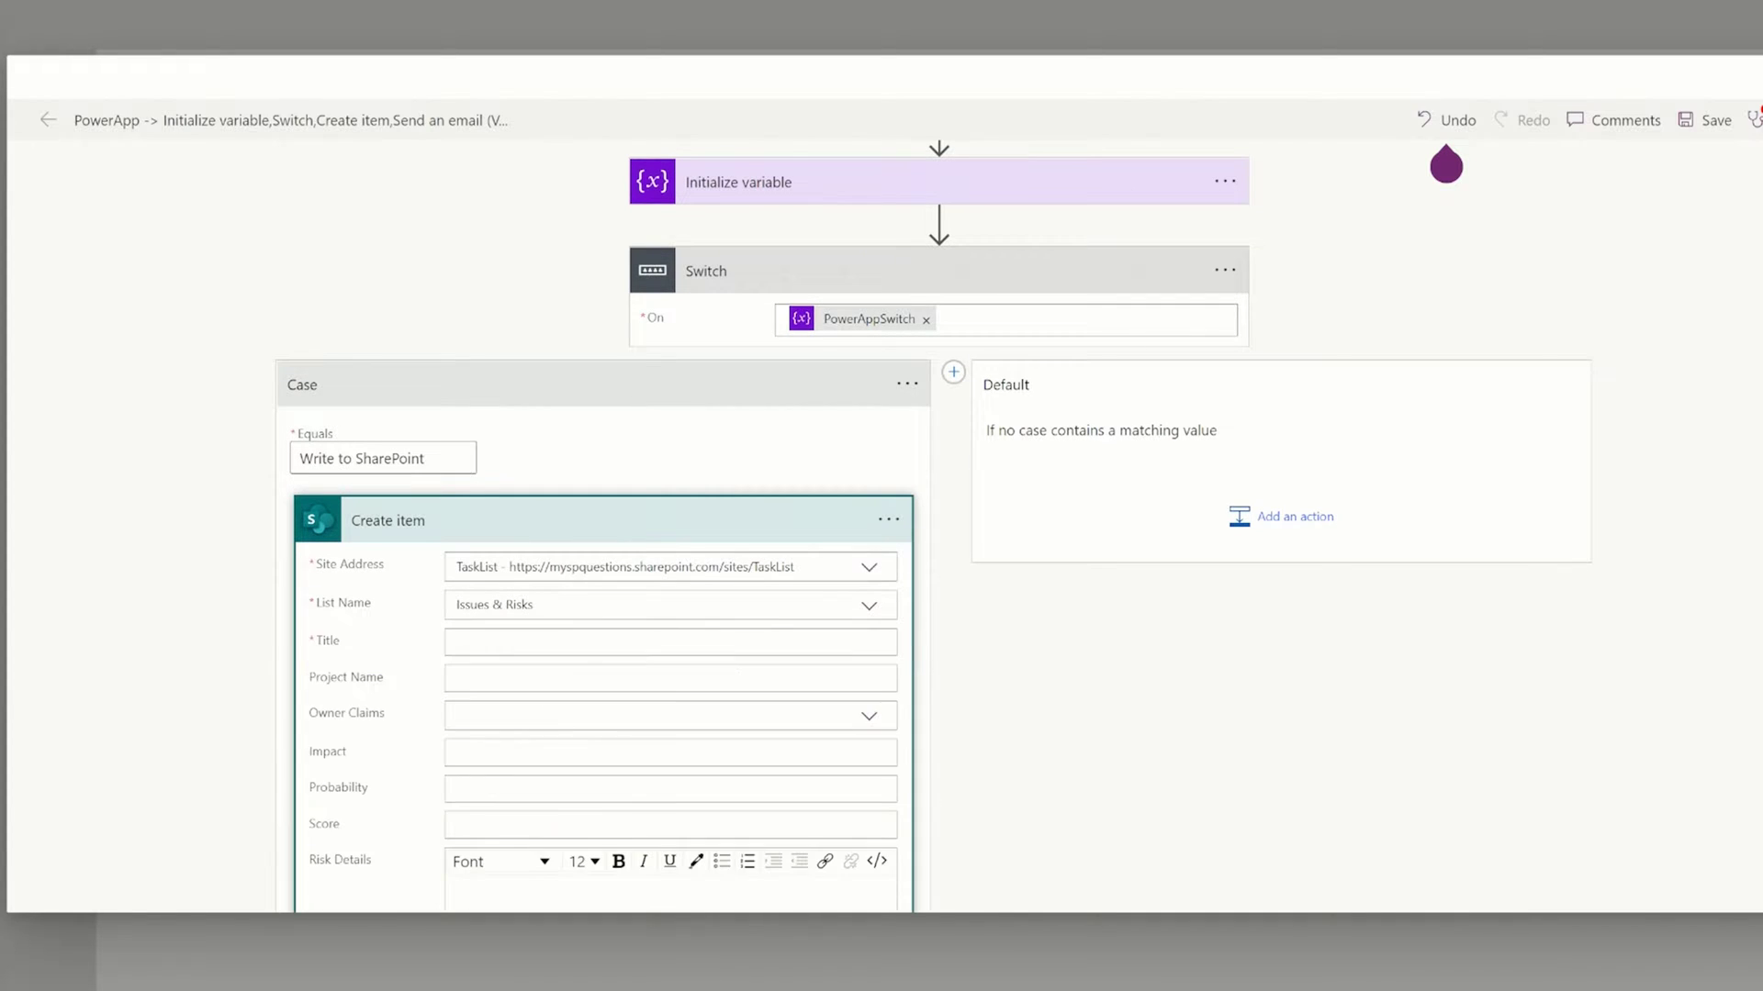
# Set the new item's Title to 'This was written by Power Automate'.
pyautogui.scroll(-4, 542, 618)
pyautogui.click(551, 294)
pyautogui.write('This was written')
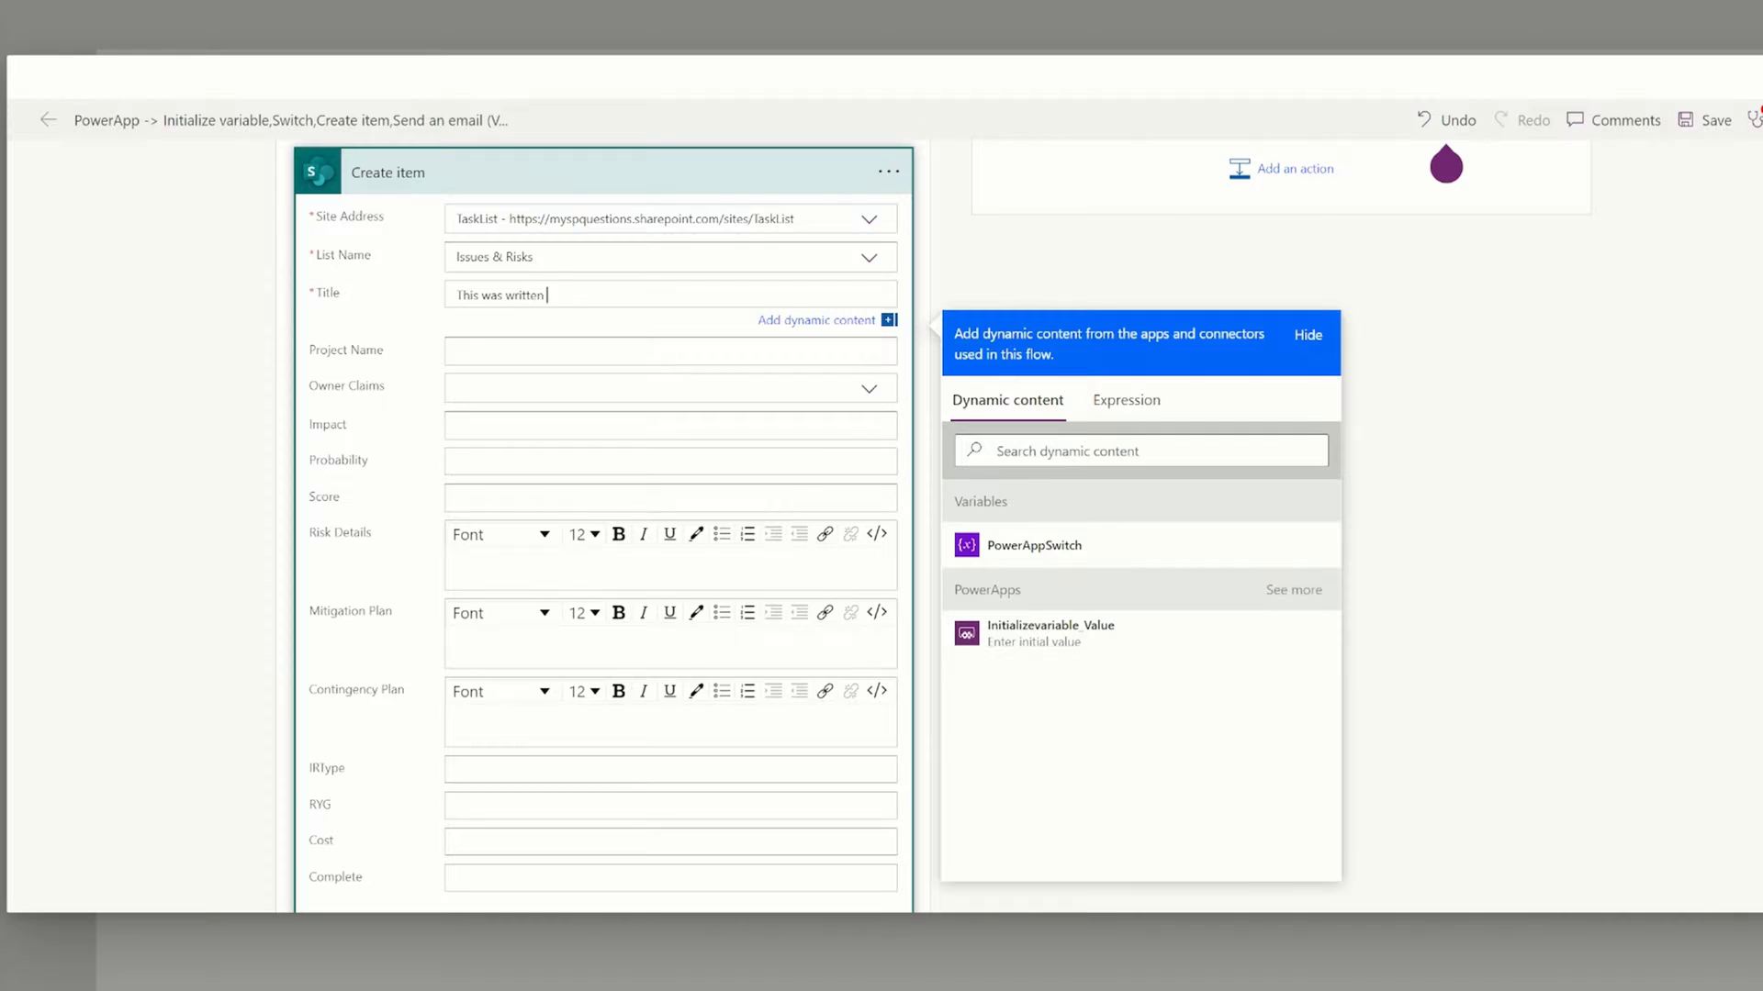
pyautogui.write(' by Power AUtoma')
pyautogui.press('BackSpace')
pyautogui.press('BackSpace')
pyautogui.press('BackSpace')
pyautogui.press('BackSpace')
pyautogui.press('BackSpace')
pyautogui.click(1572, 353)
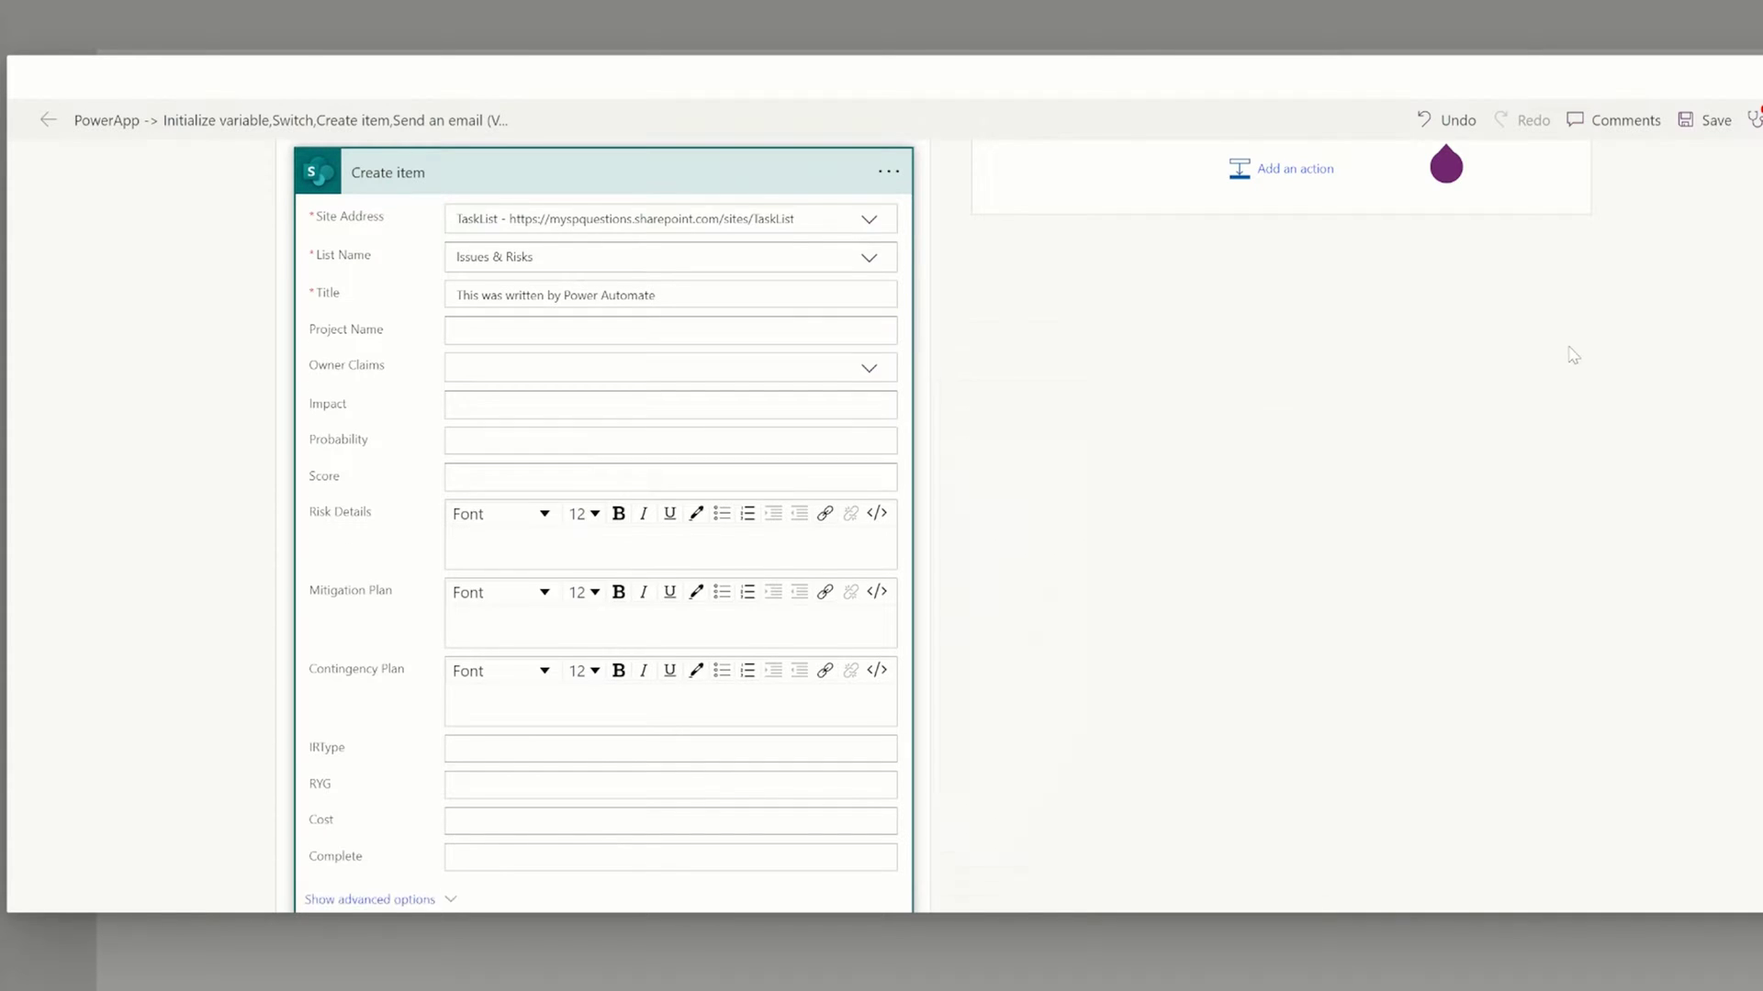
pyautogui.scroll(4, 1563, 350)
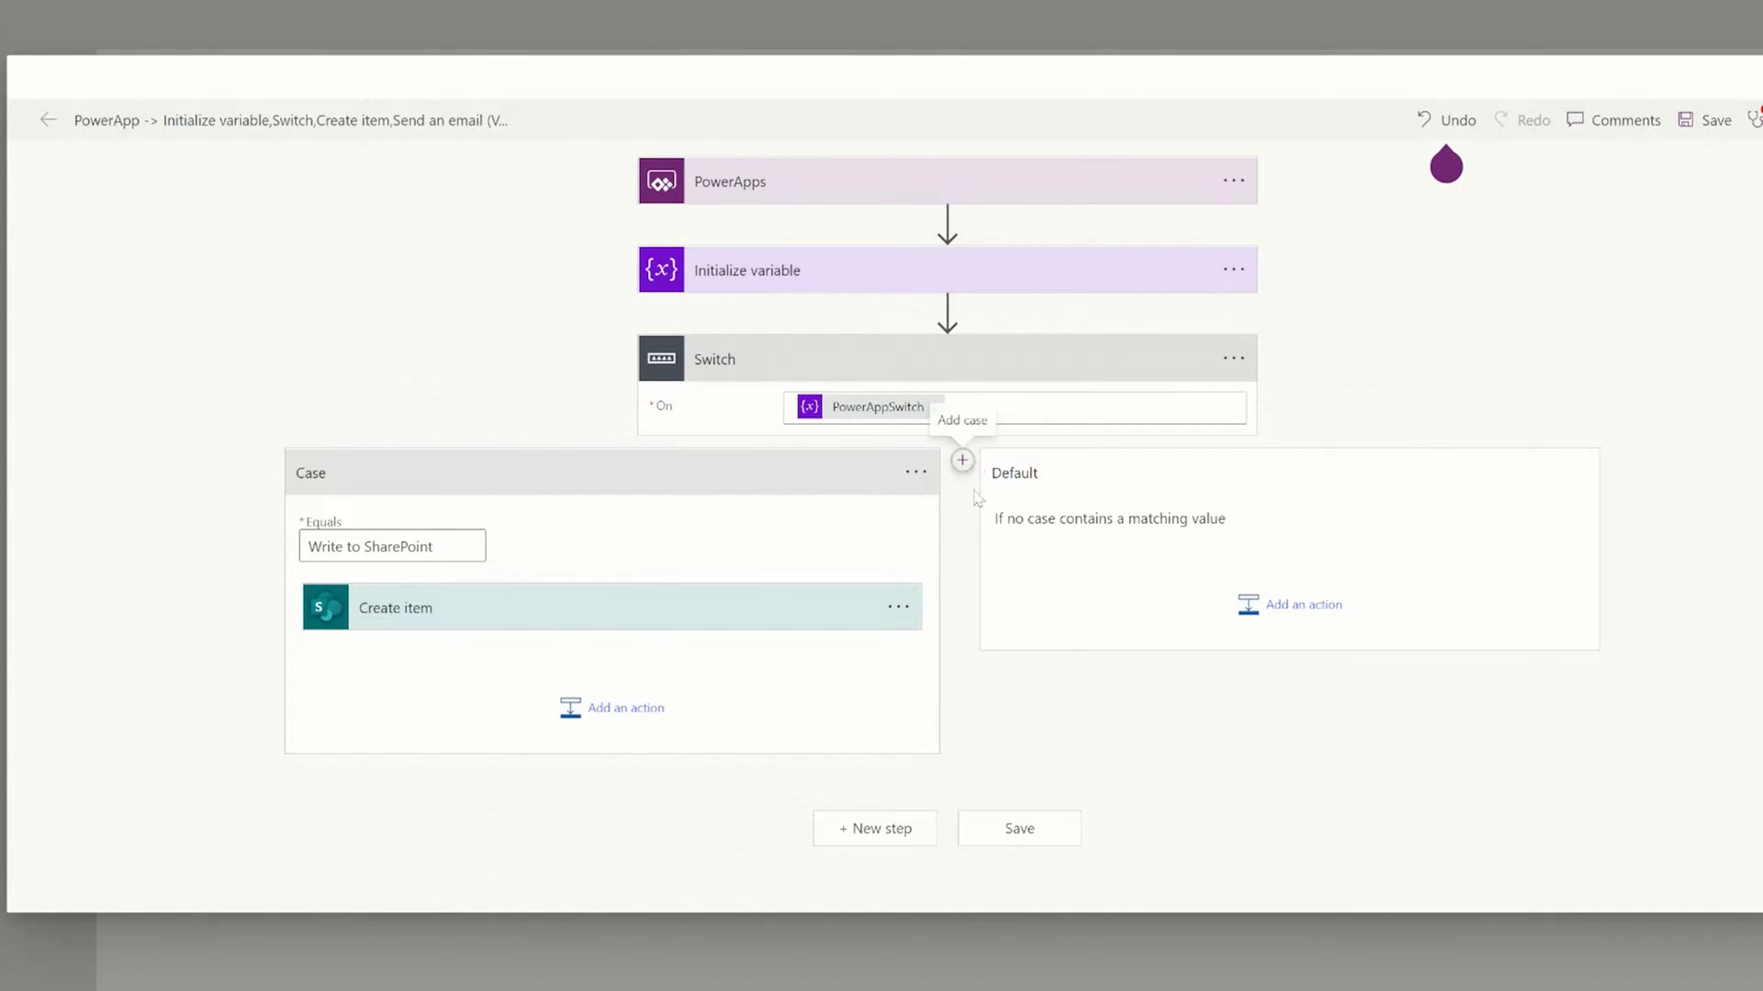
# Add a Case 2 to the Switch matching 'Send an Email'.
pyautogui.click(962, 461)
pyautogui.click(804, 545)
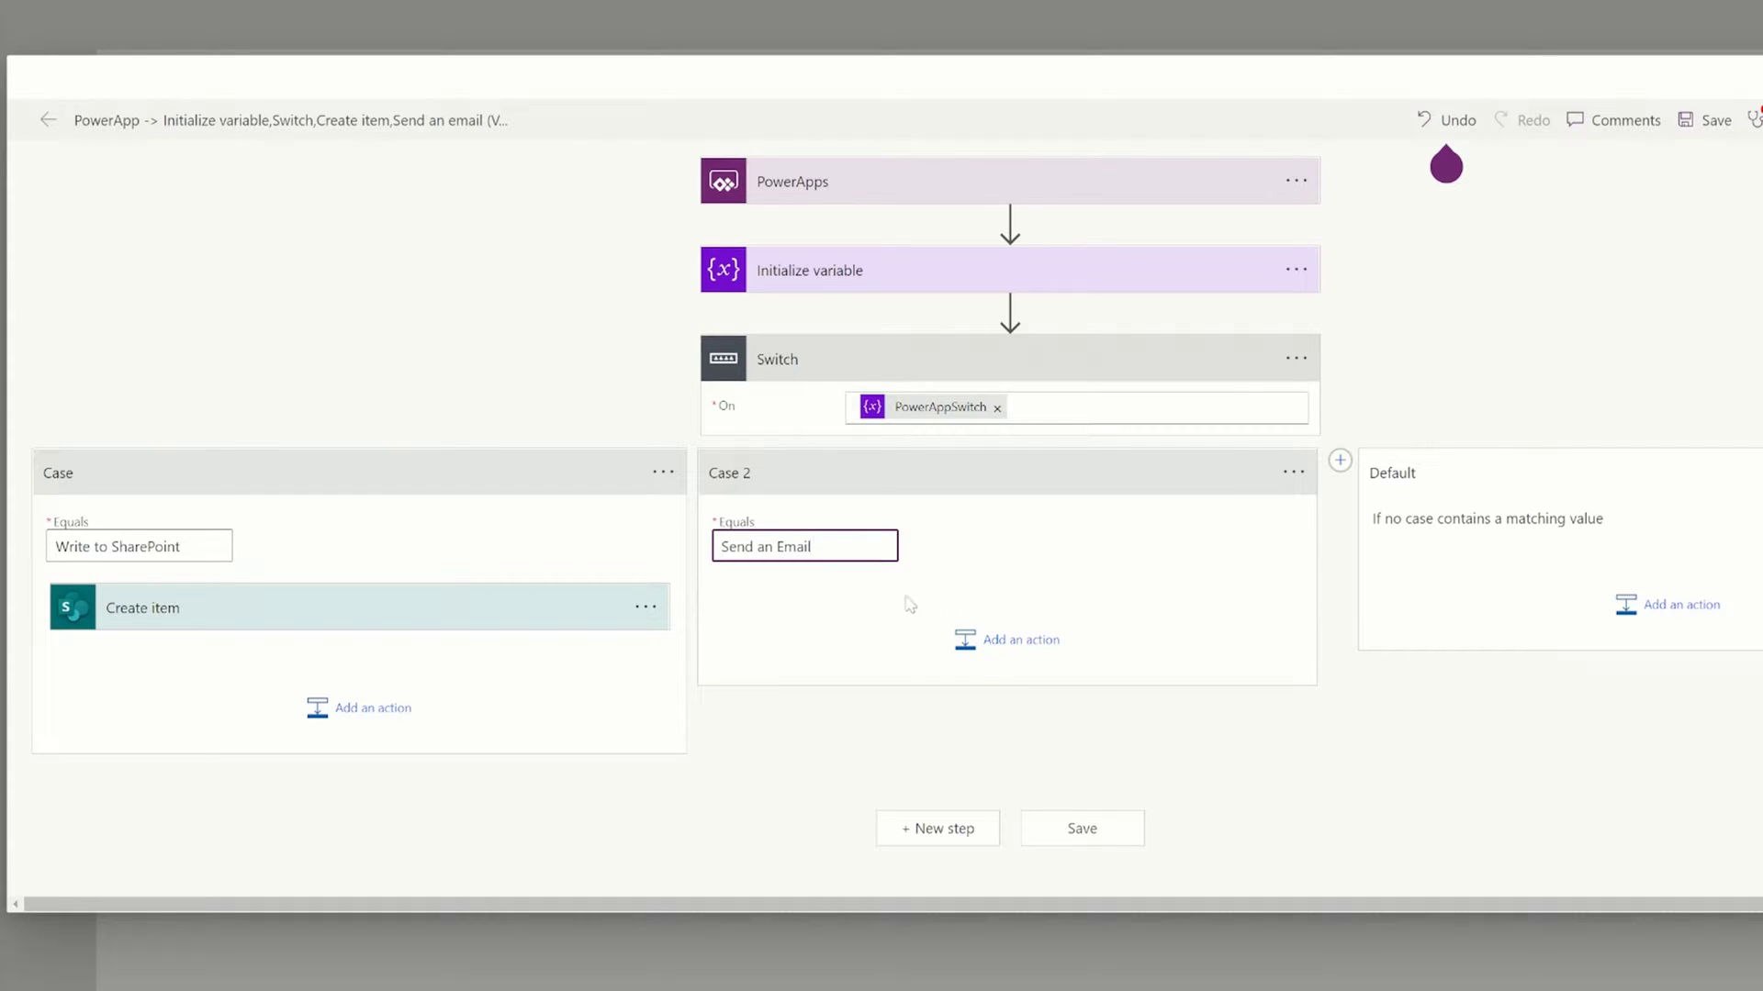
pyautogui.click(980, 668)
pyautogui.click(981, 663)
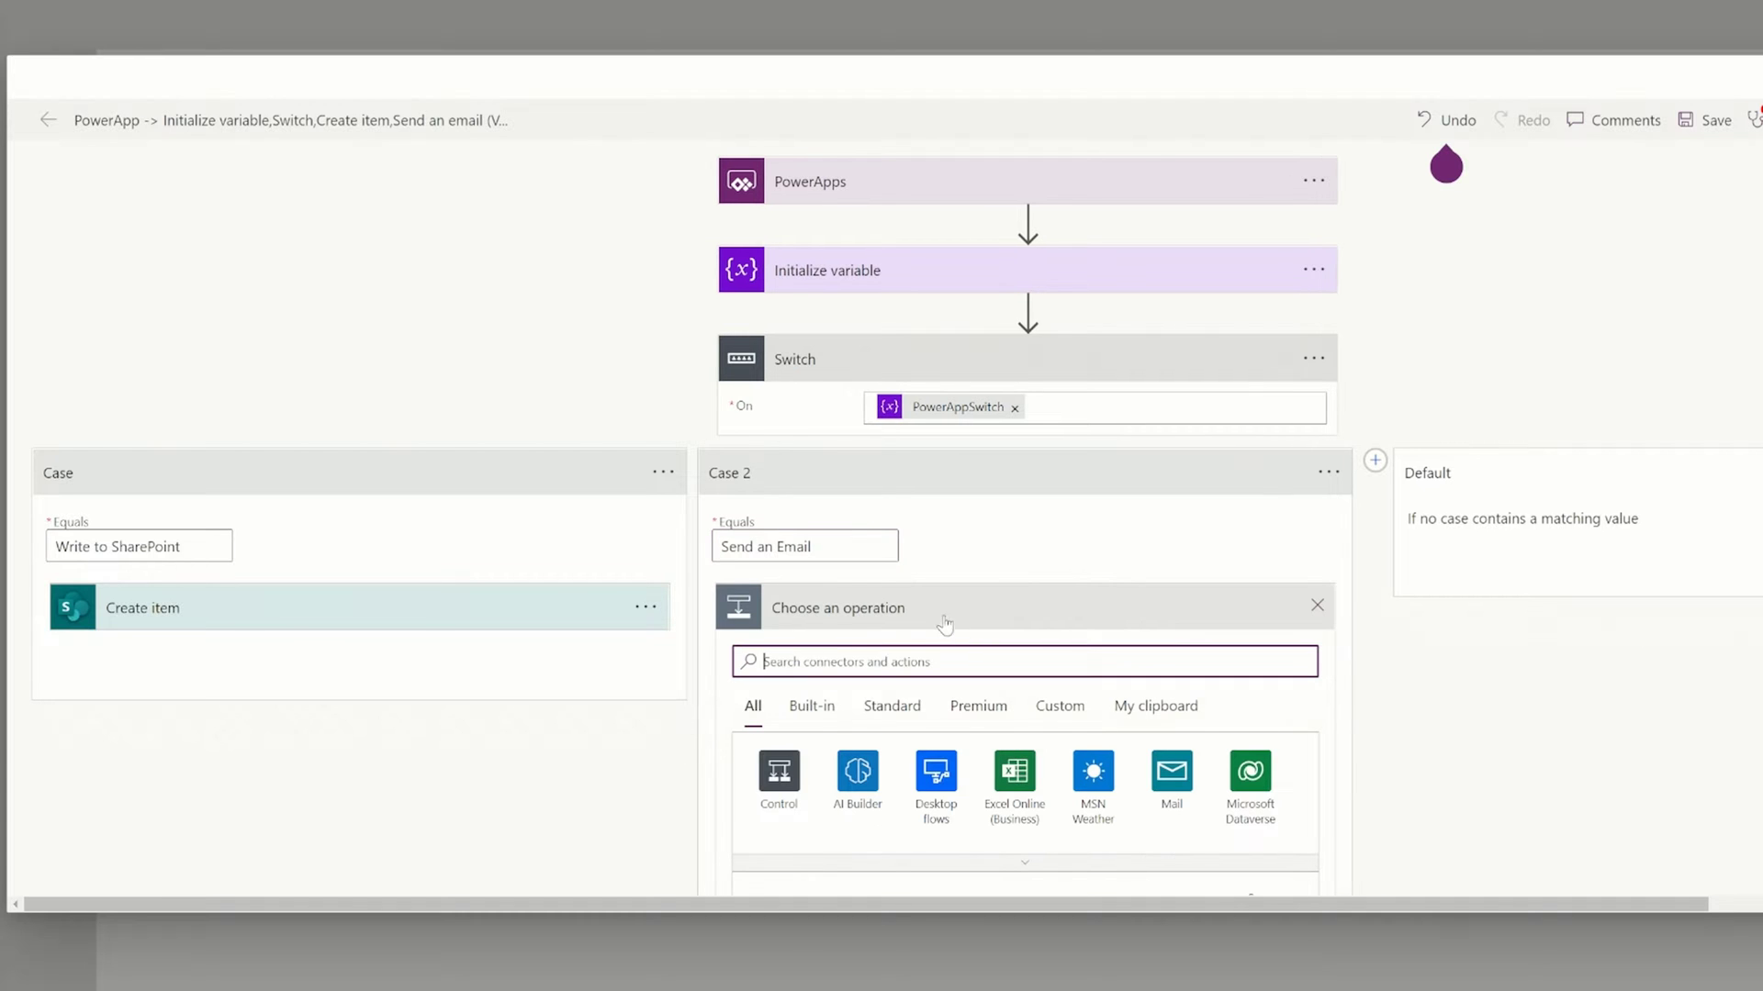
# Add a Send an email (V2) action in Case 2 addressed to the suggested recipient.
pyautogui.scroll(-3, 996, 638)
pyautogui.write('send email')
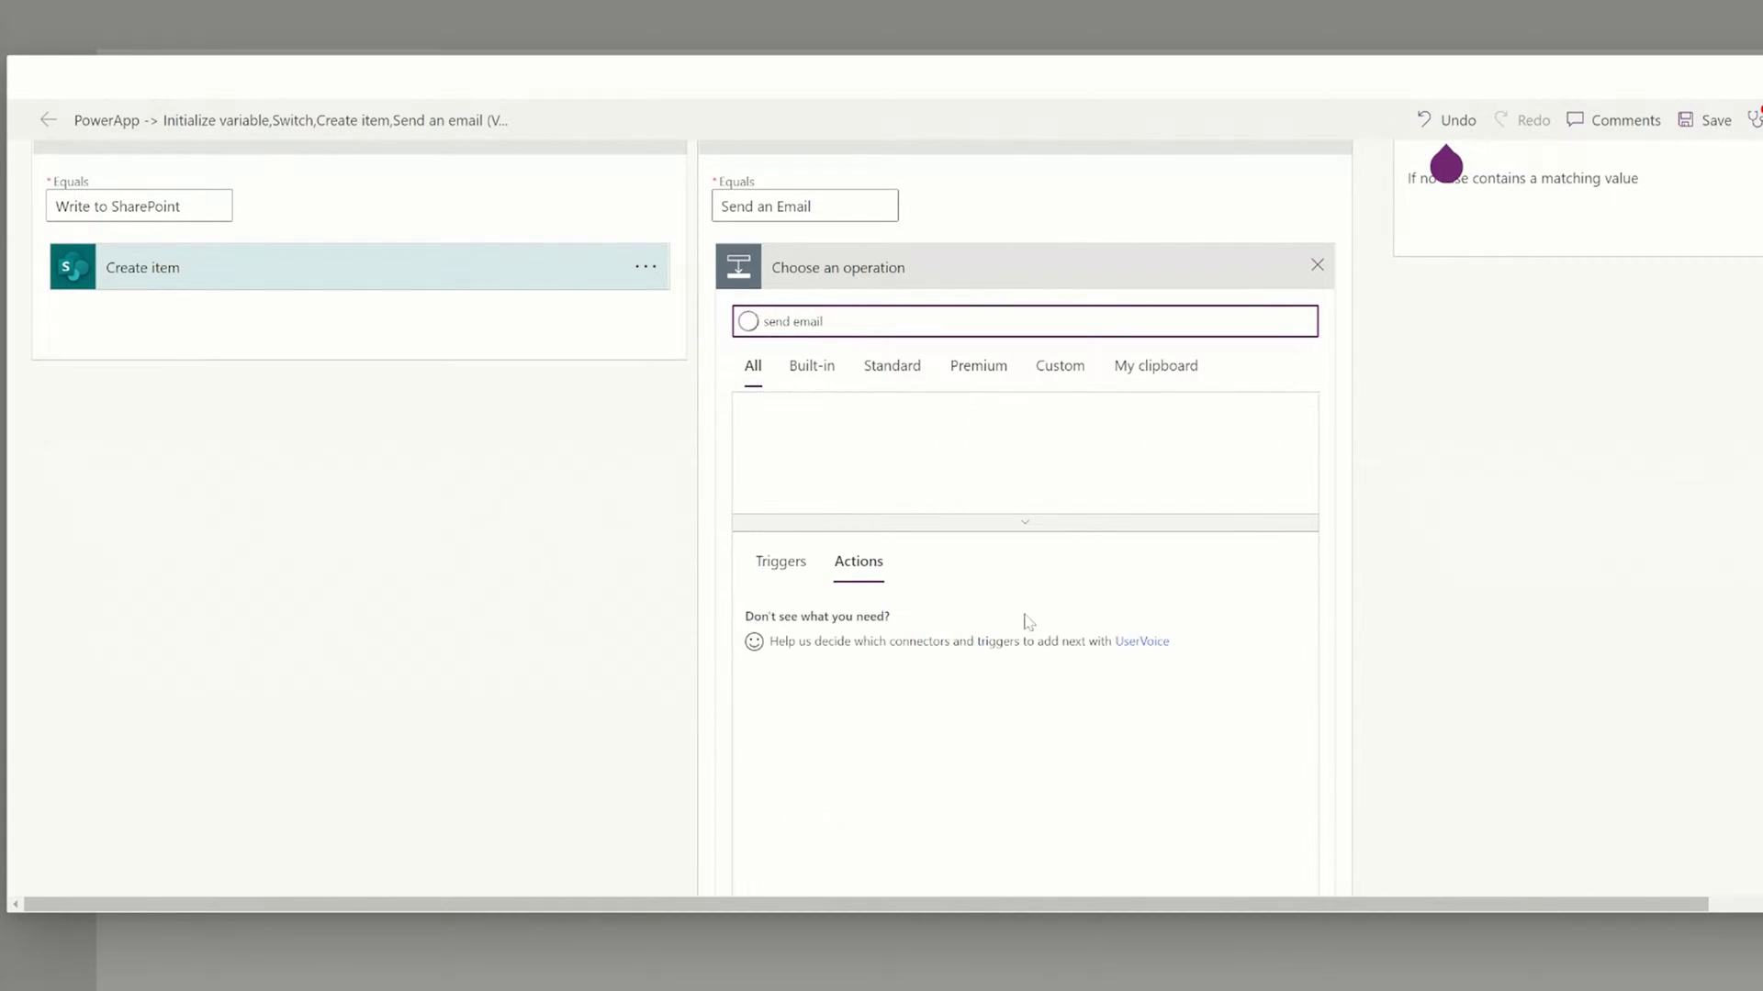
pyautogui.scroll(-1, 928, 547)
pyautogui.click(867, 628)
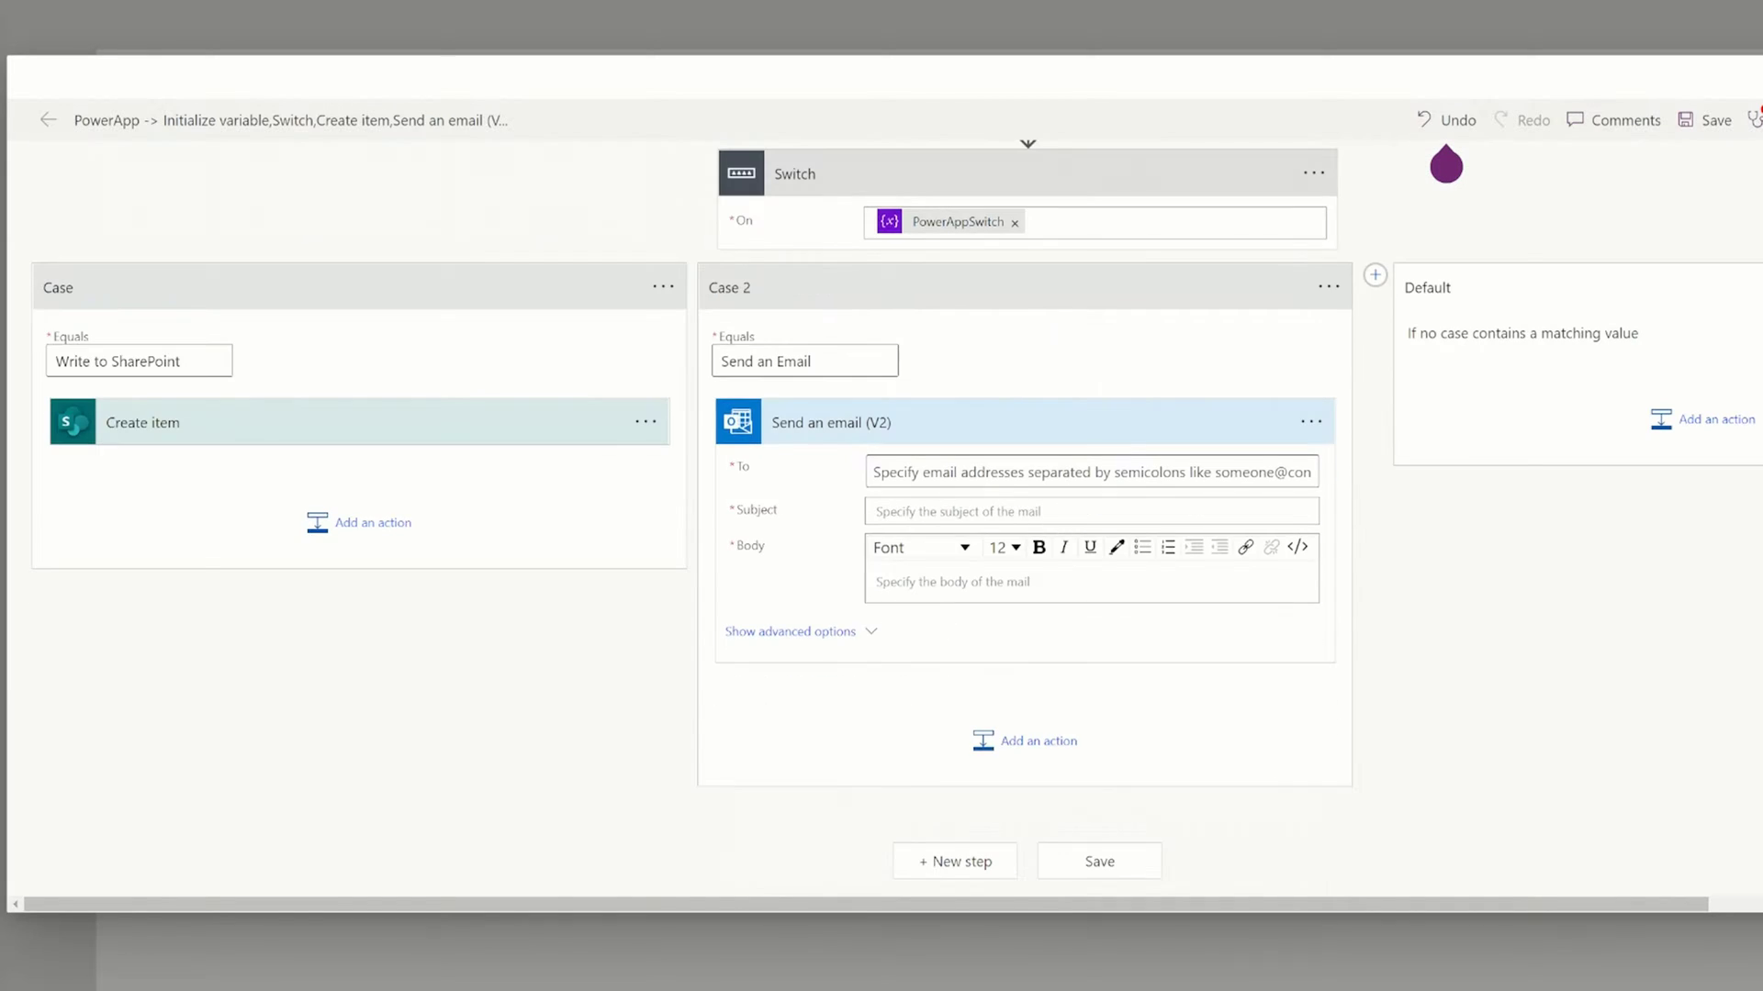
pyautogui.click(984, 480)
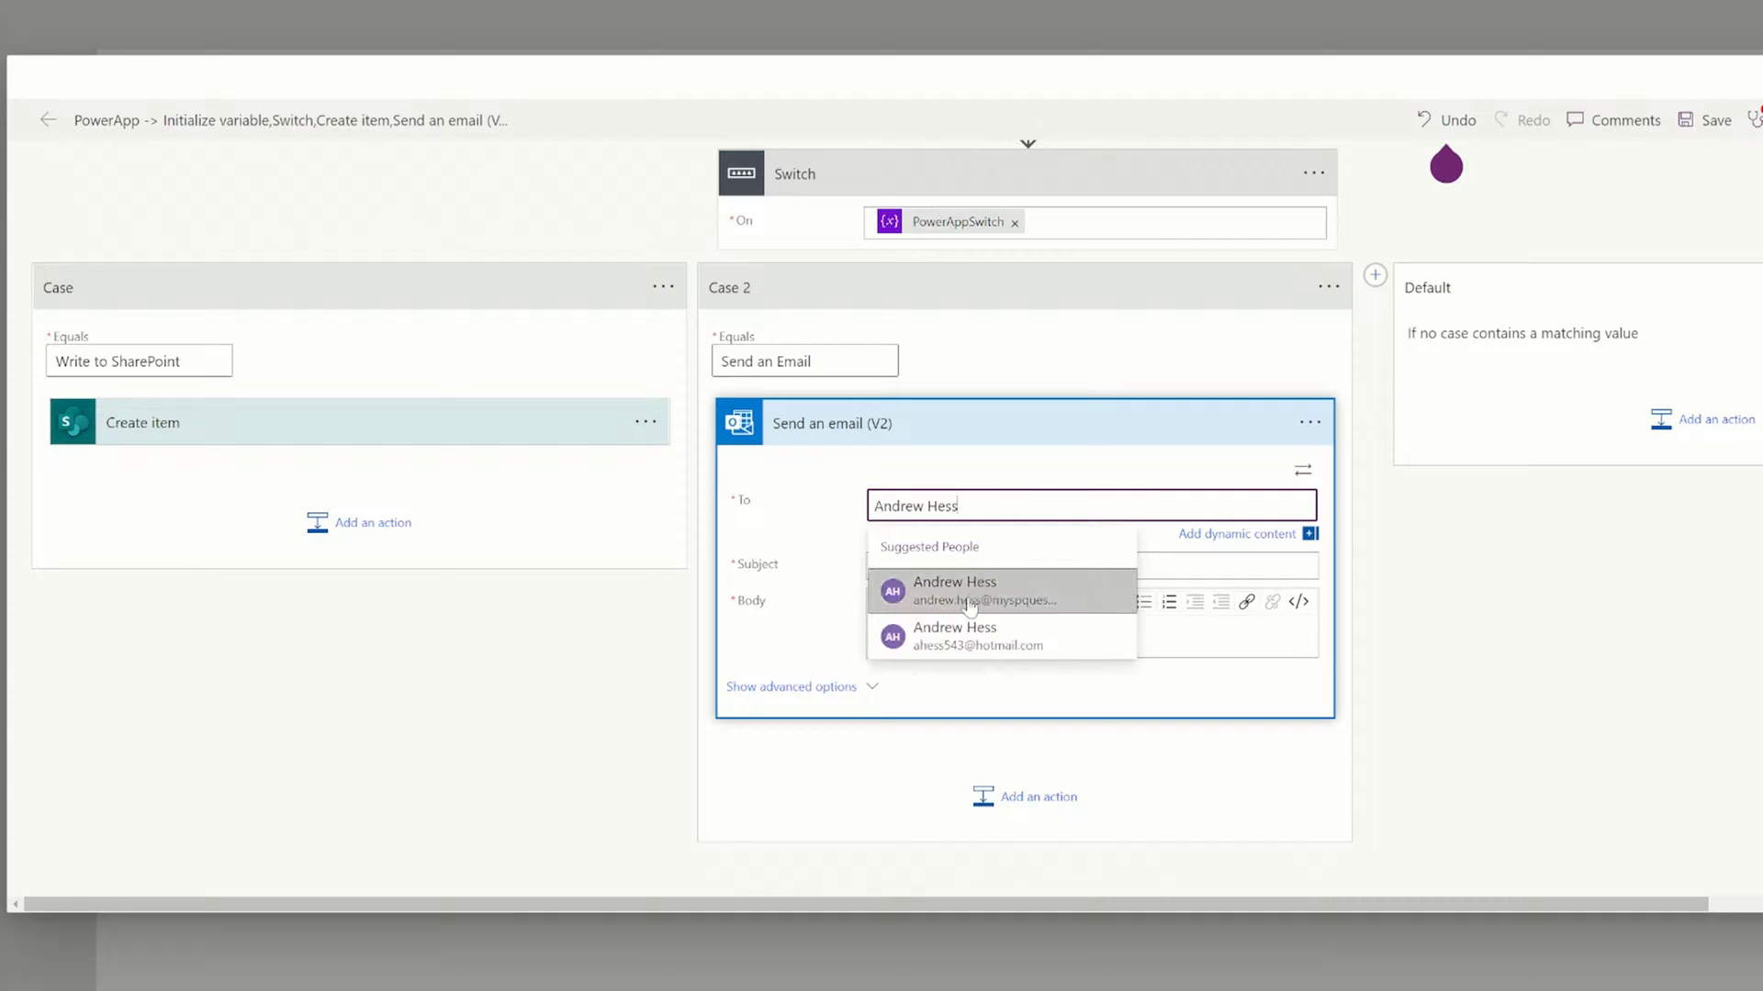
pyautogui.click(964, 597)
# Use 'This was sent by Power Automate' as both the email subject and body.
pyautogui.click(962, 569)
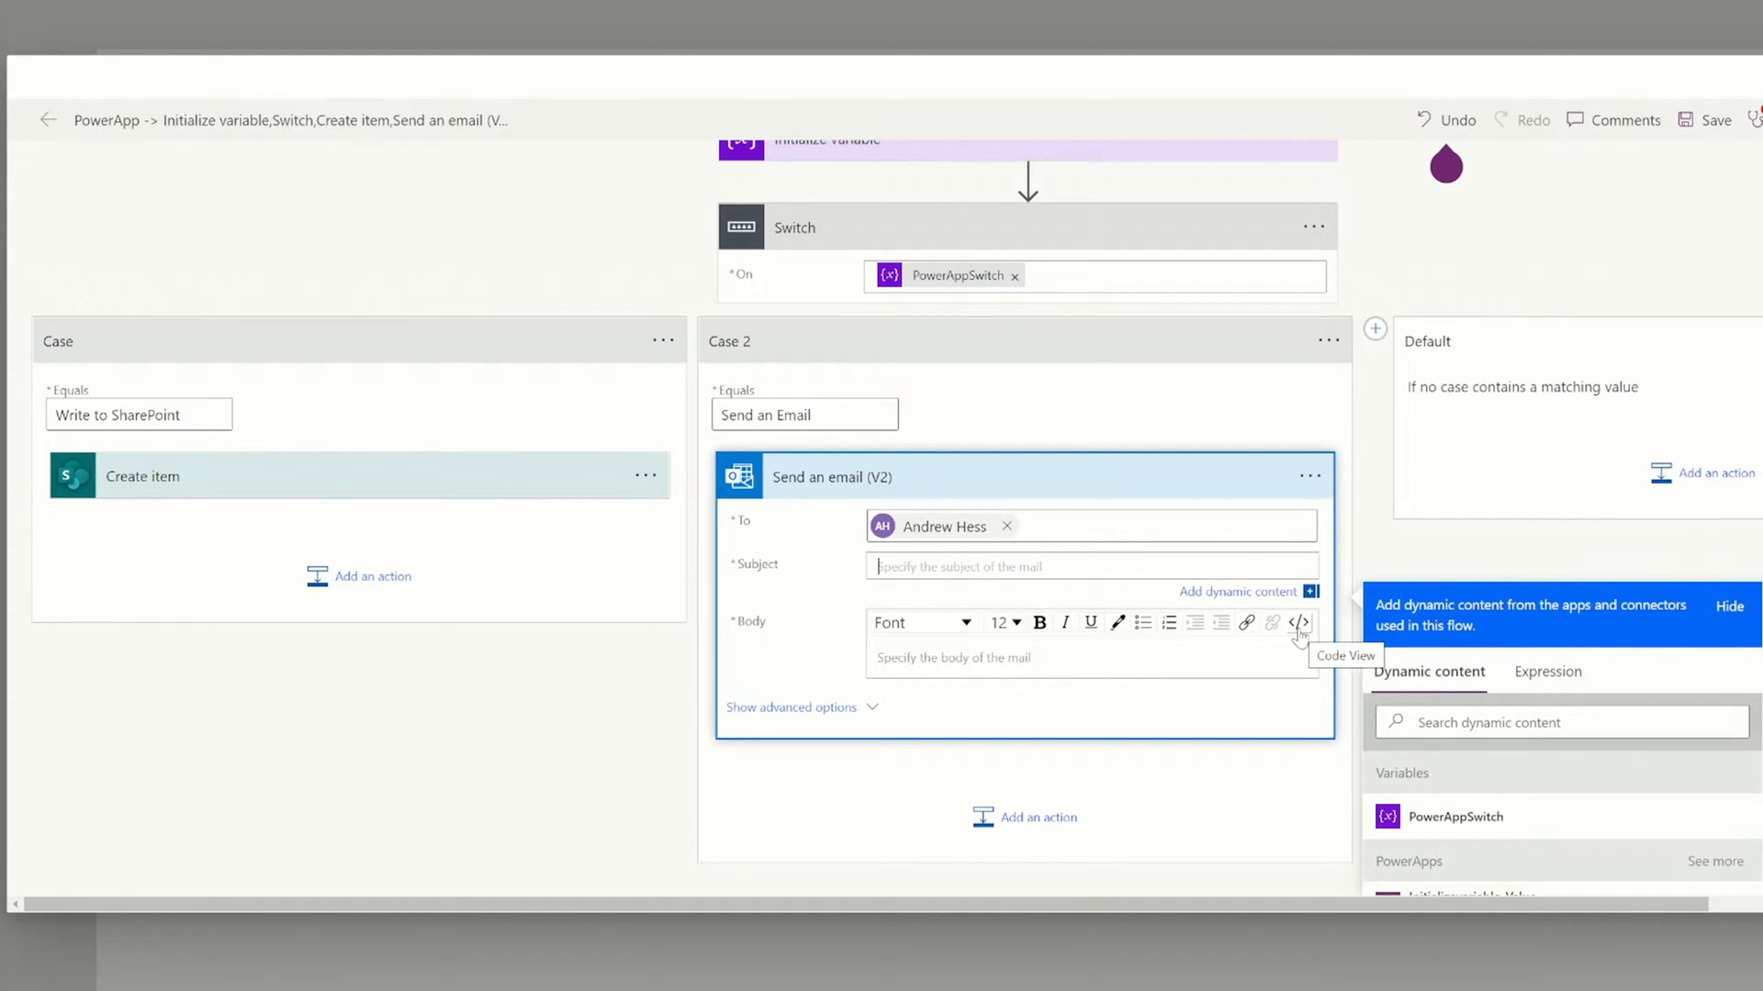
pyautogui.write('This was sent by Power Automate')
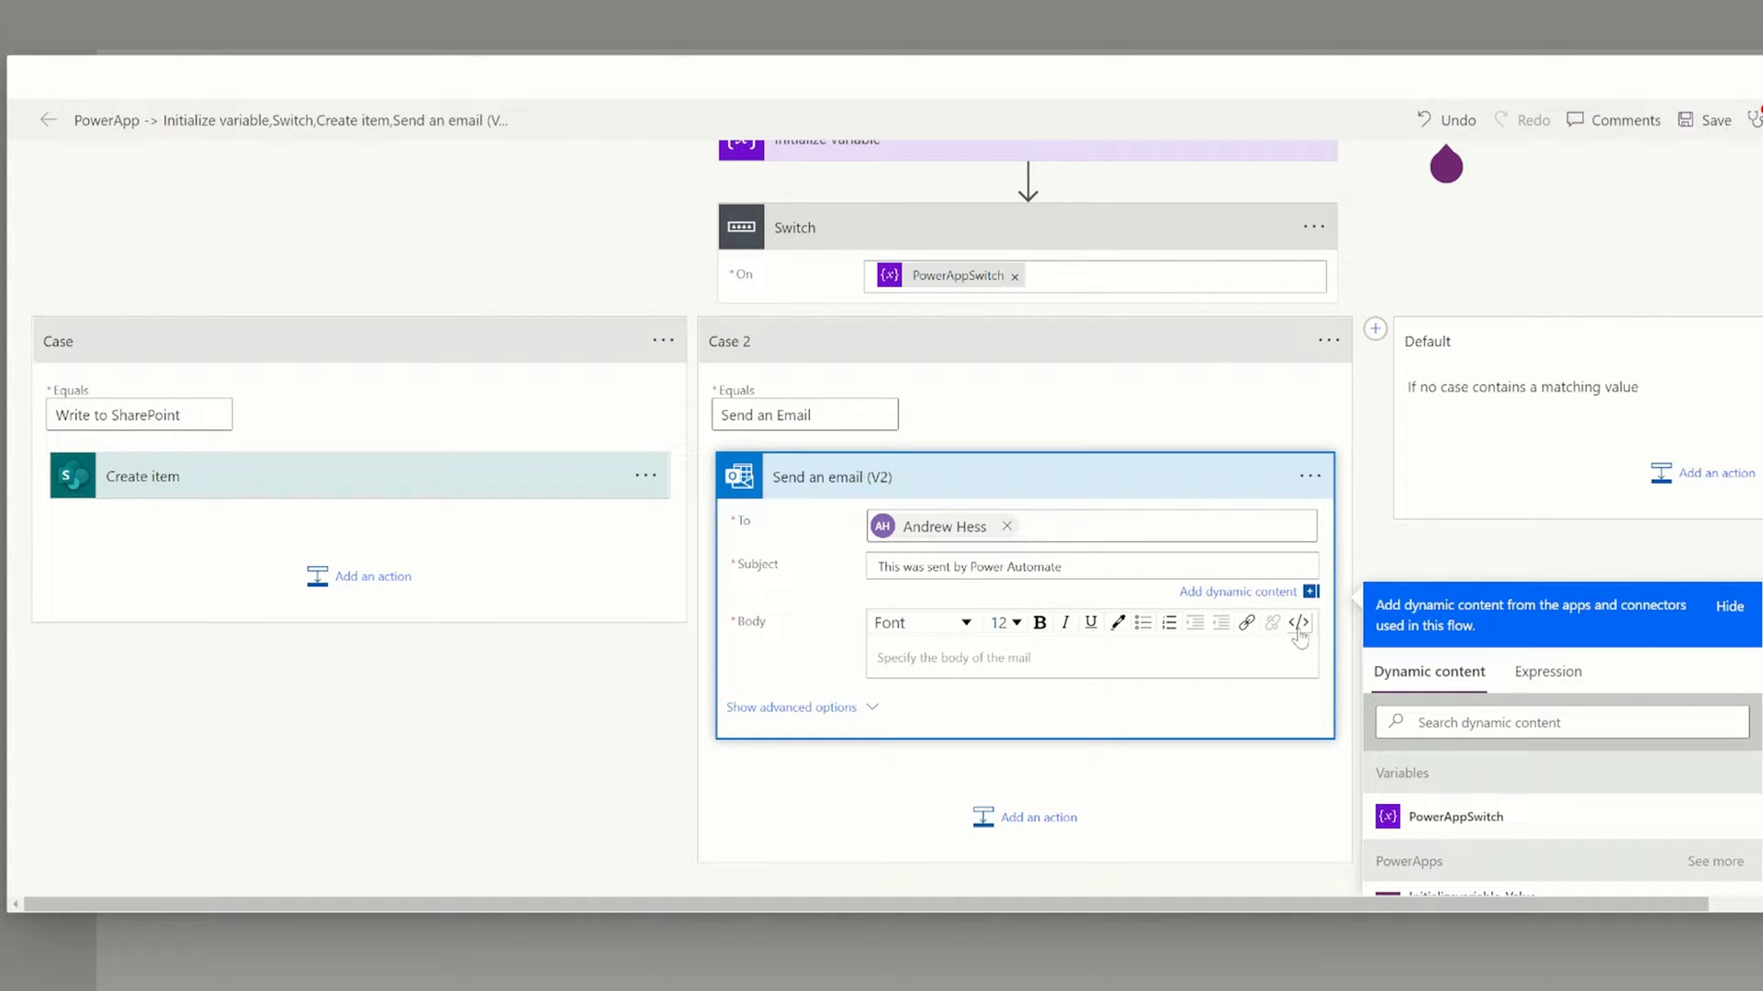
pyautogui.hotkey('ctrl', 'a')
pyautogui.hotkey('ctrl', 'c')
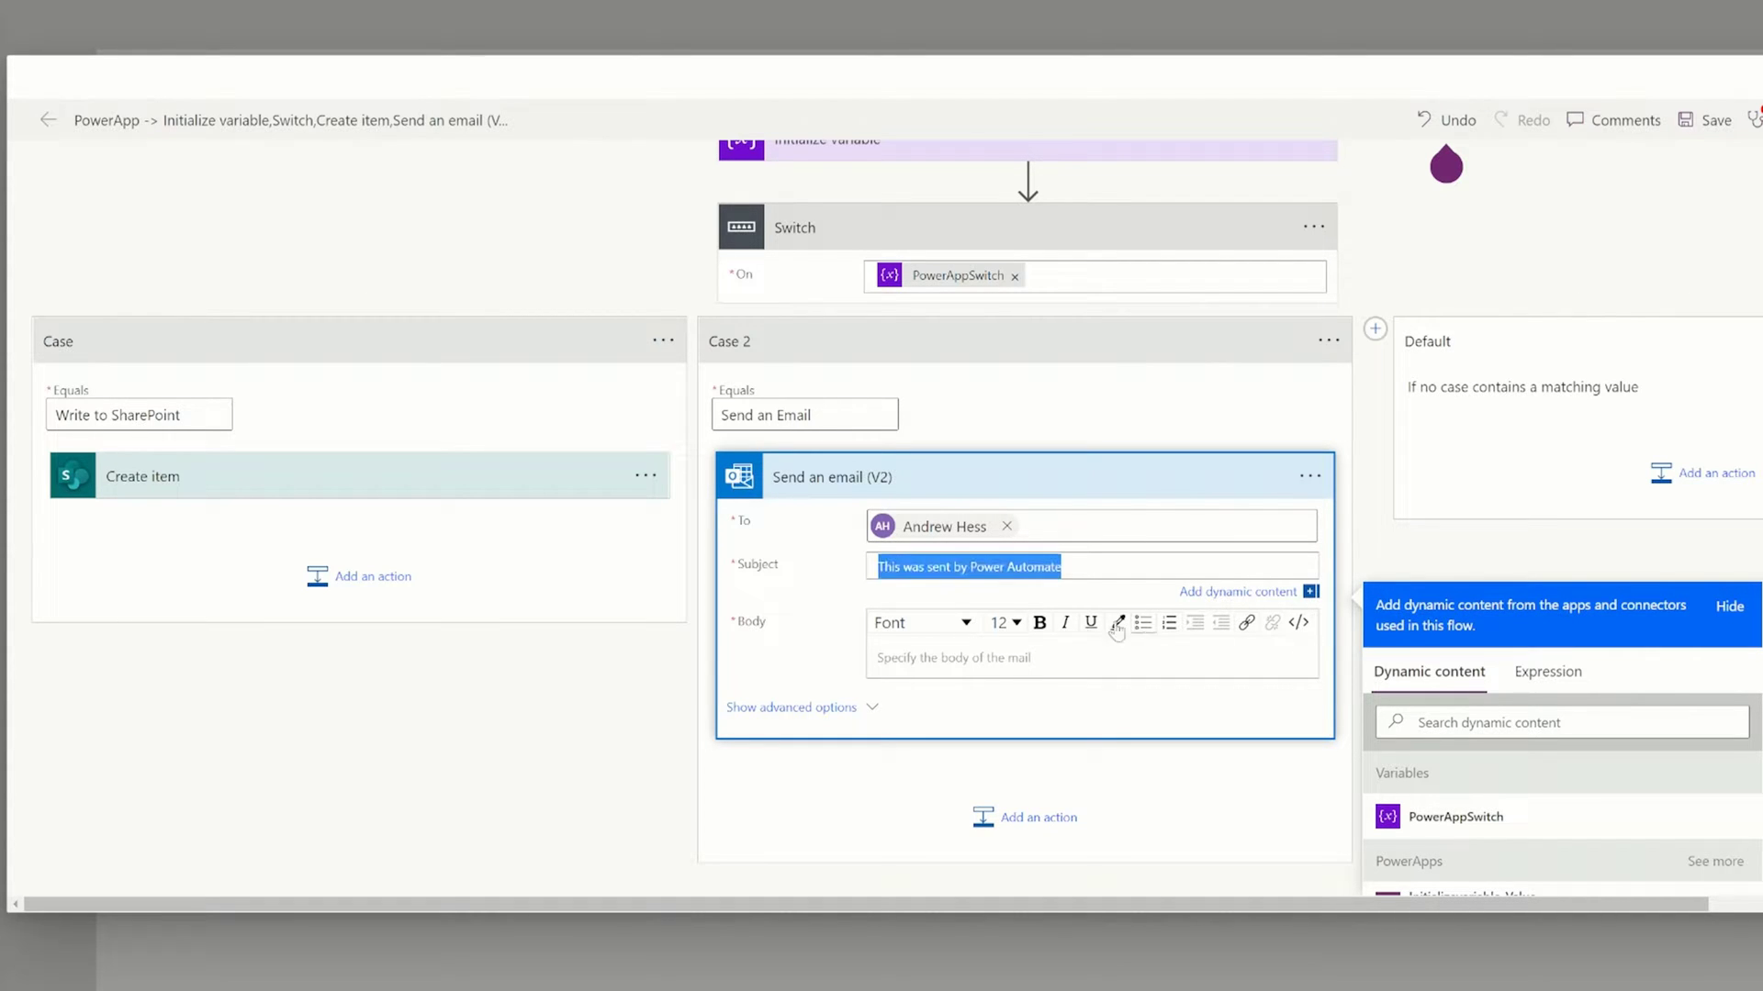
pyautogui.click(959, 661)
pyautogui.hotkey('ctrl', 'v')
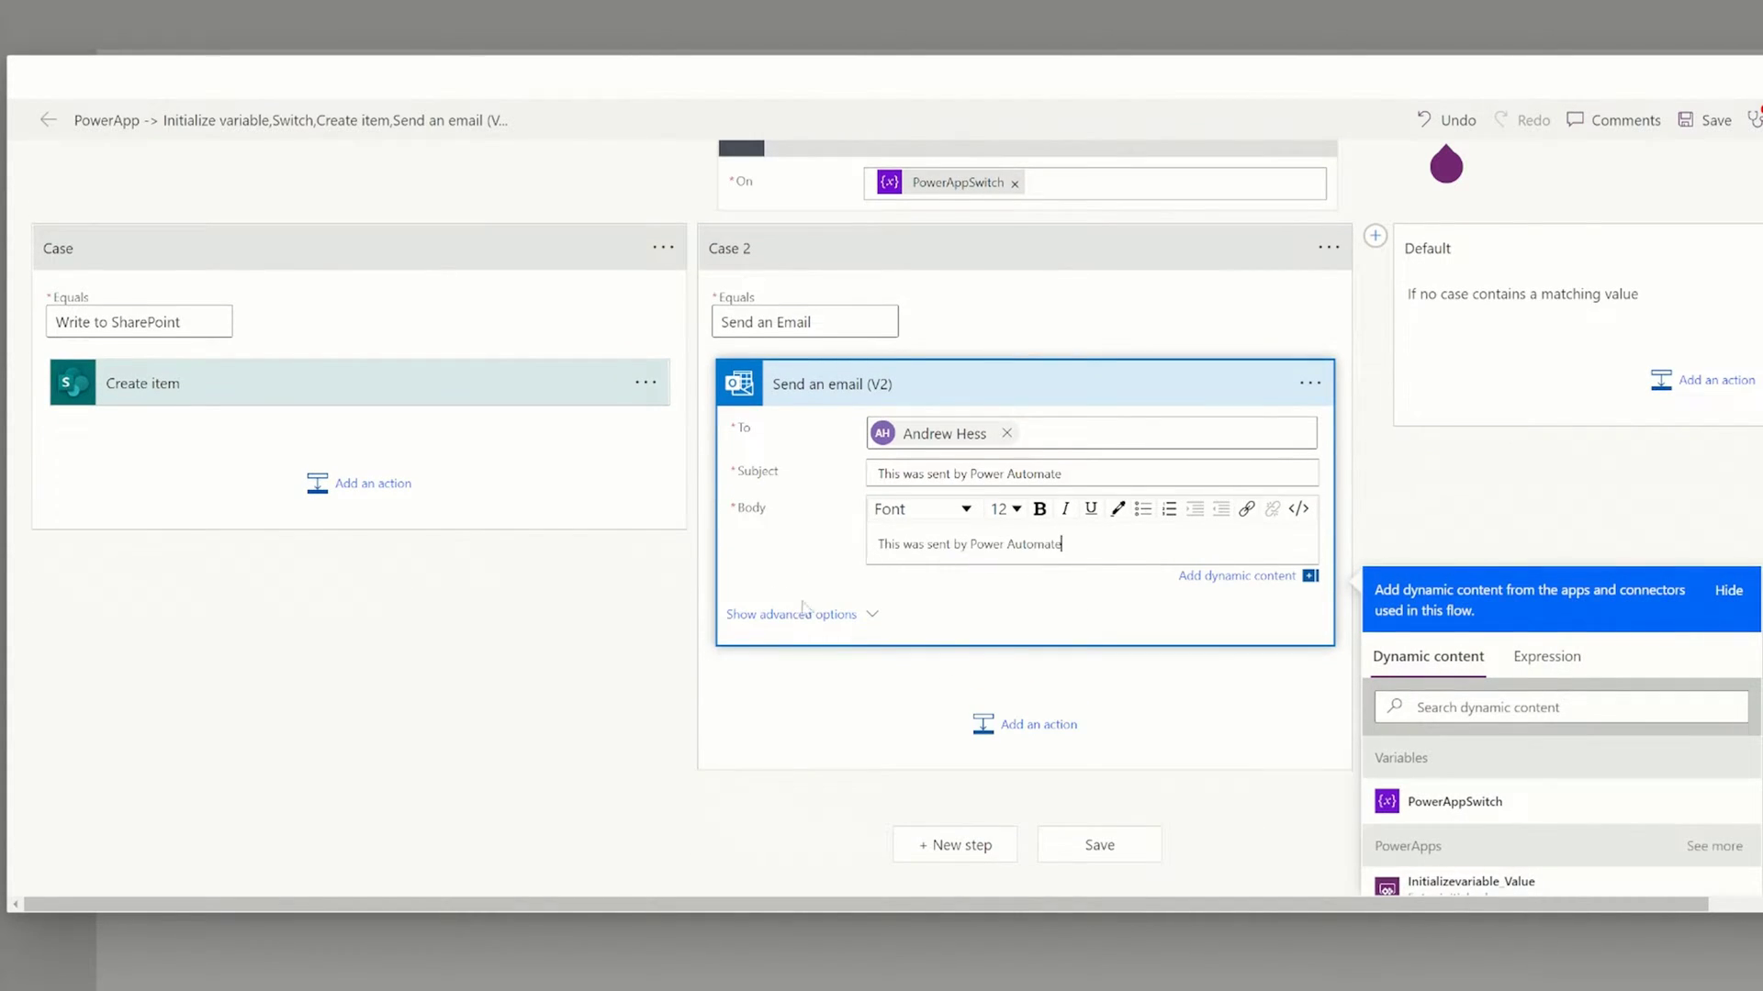
# Add a Case 3 matching 'Use A Premium Connector'.
pyautogui.click(909, 648)
pyautogui.click(1374, 273)
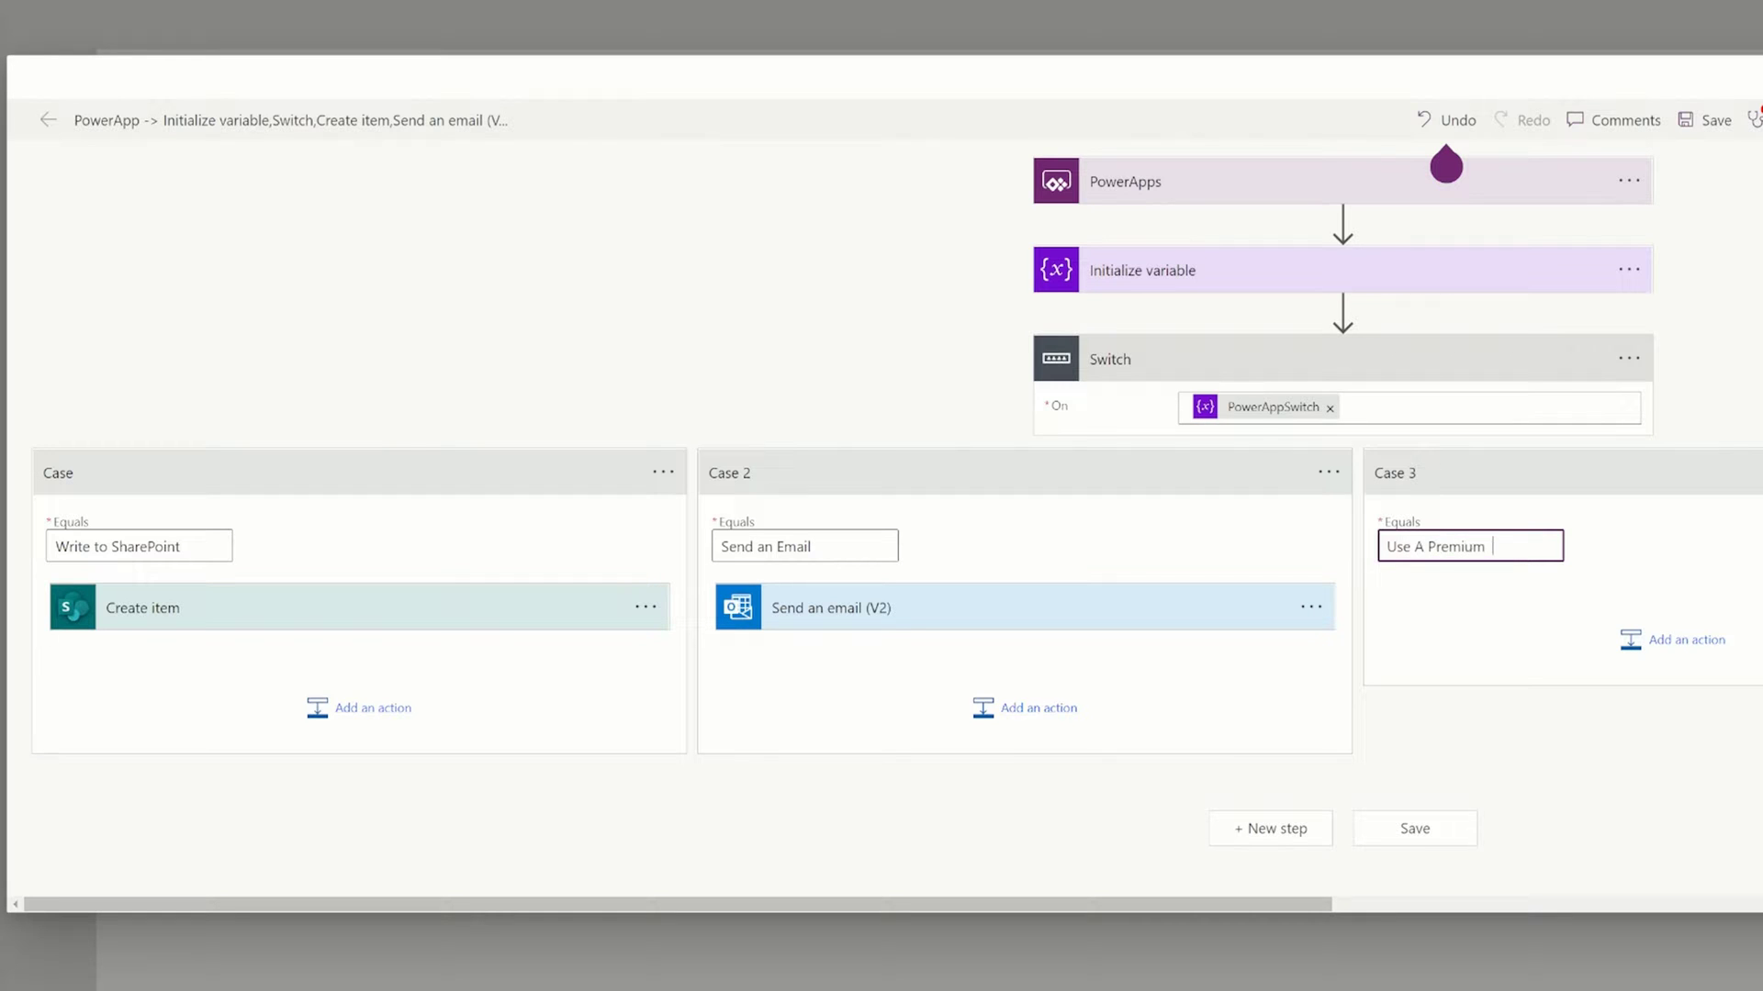
pyautogui.write('nnector')
pyautogui.moveTo(1386, 546); pyautogui.dragTo(1522, 546)
pyautogui.click(1522, 546)
# Add a Post a tweet action with 'This was sent by Power Automate' in Tweet text and Media.
pyautogui.click(1653, 648)
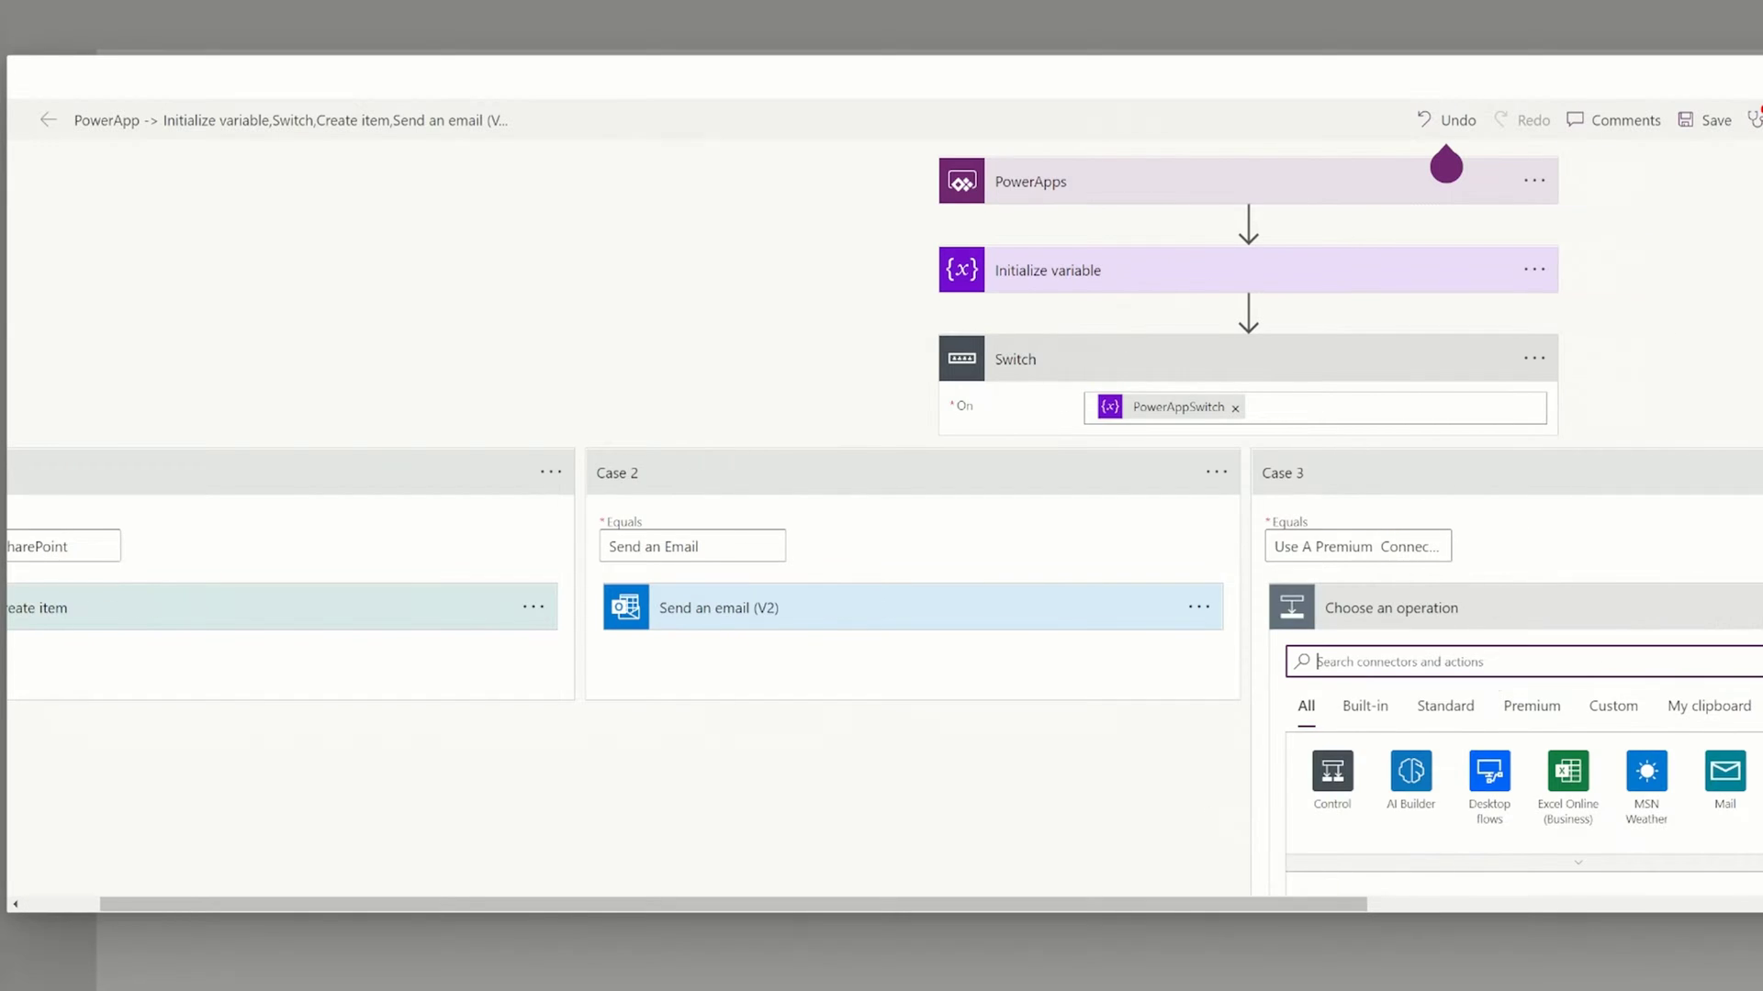
pyautogui.write('twitter')
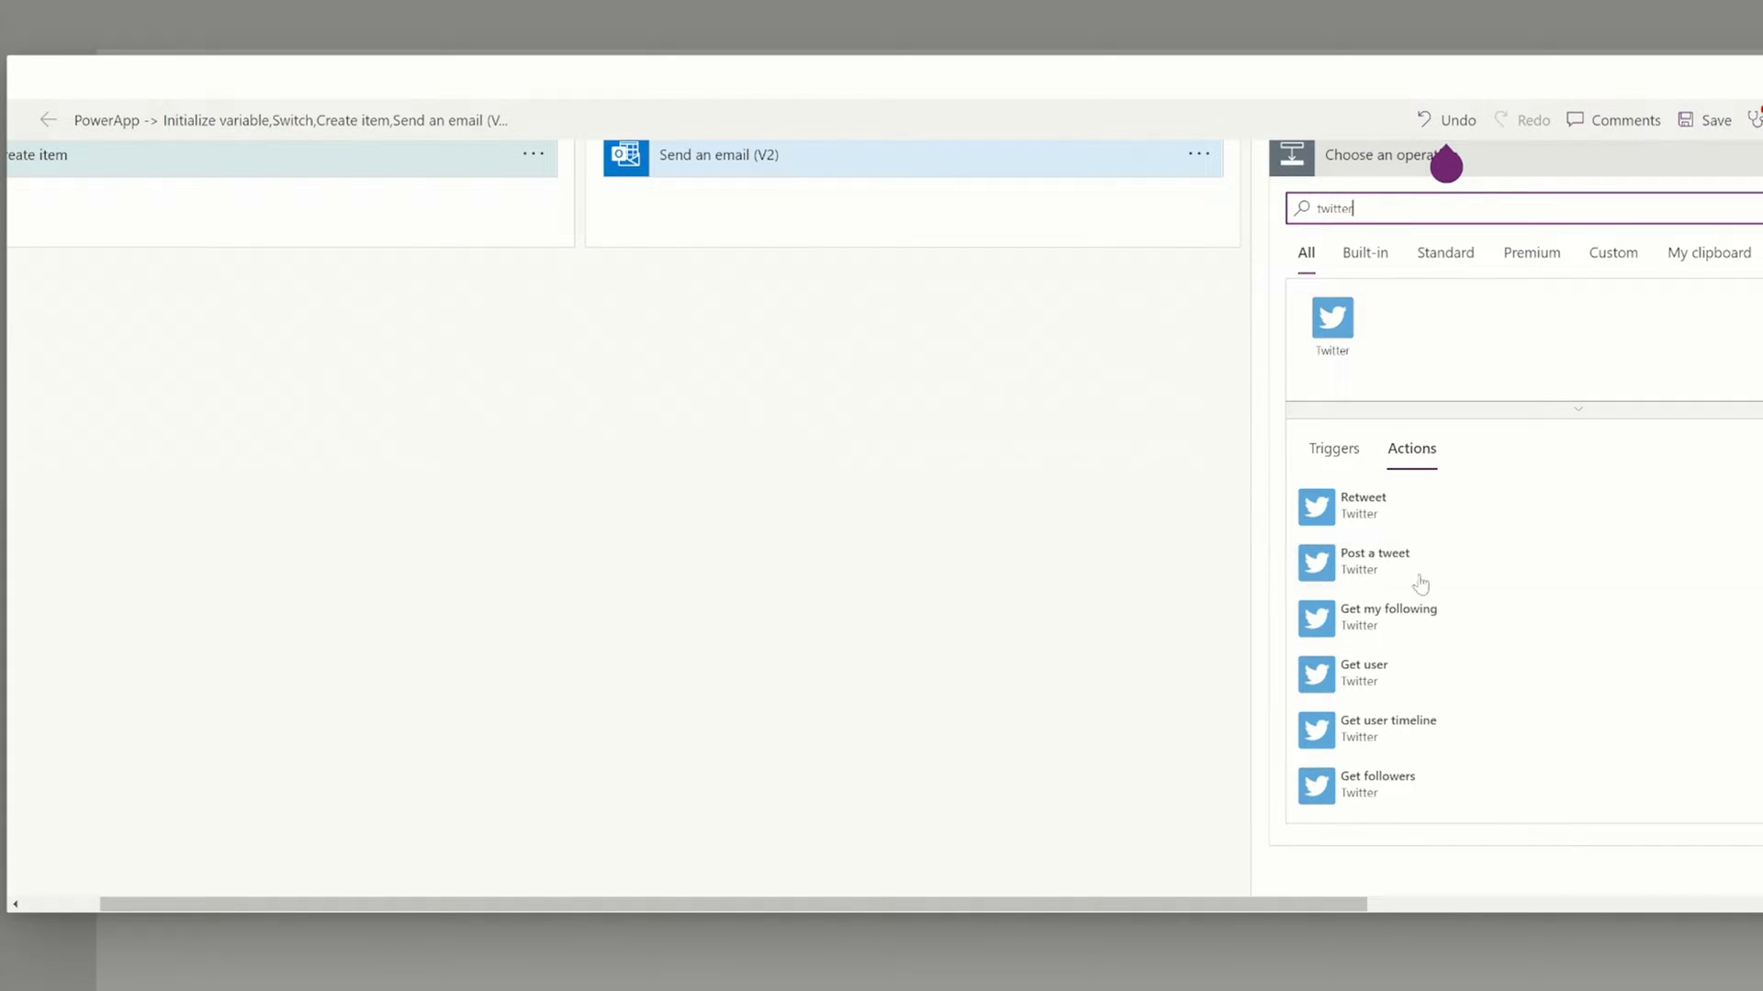
pyautogui.click(1392, 577)
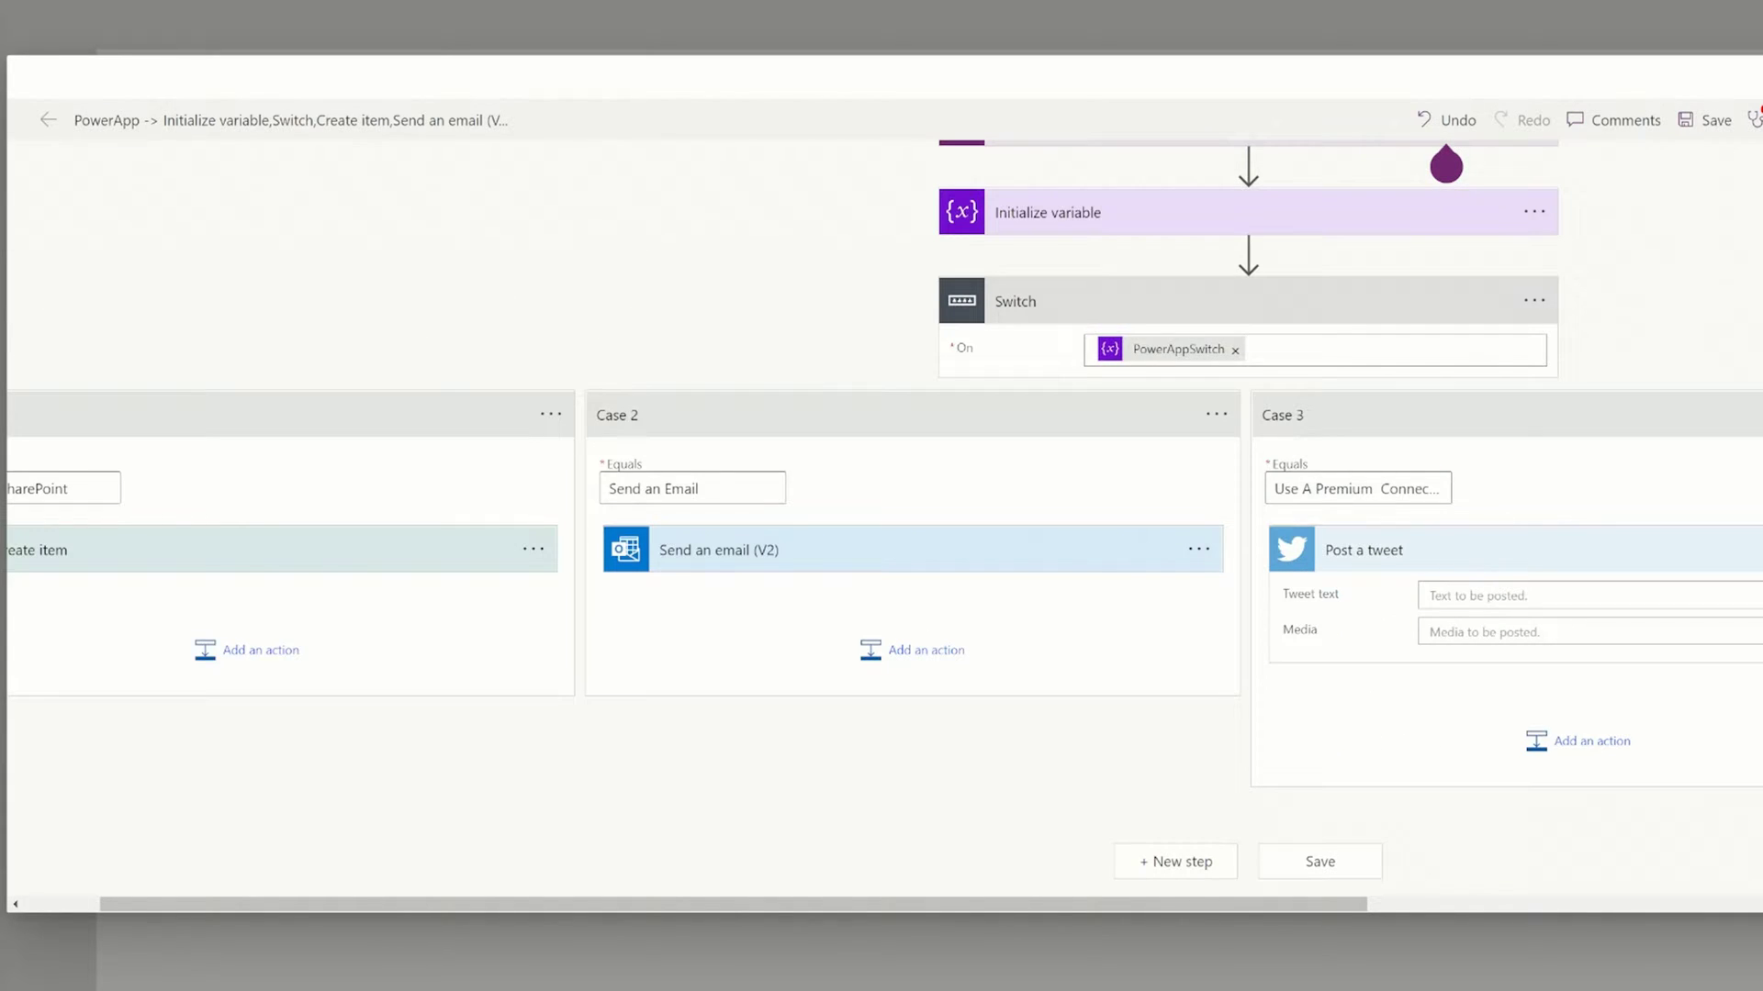
pyautogui.click(1437, 595)
pyautogui.write('This was sent by Power Automate')
pyautogui.click(1458, 652)
pyautogui.write('This was sent by Power Automate')
pyautogui.click(1328, 787)
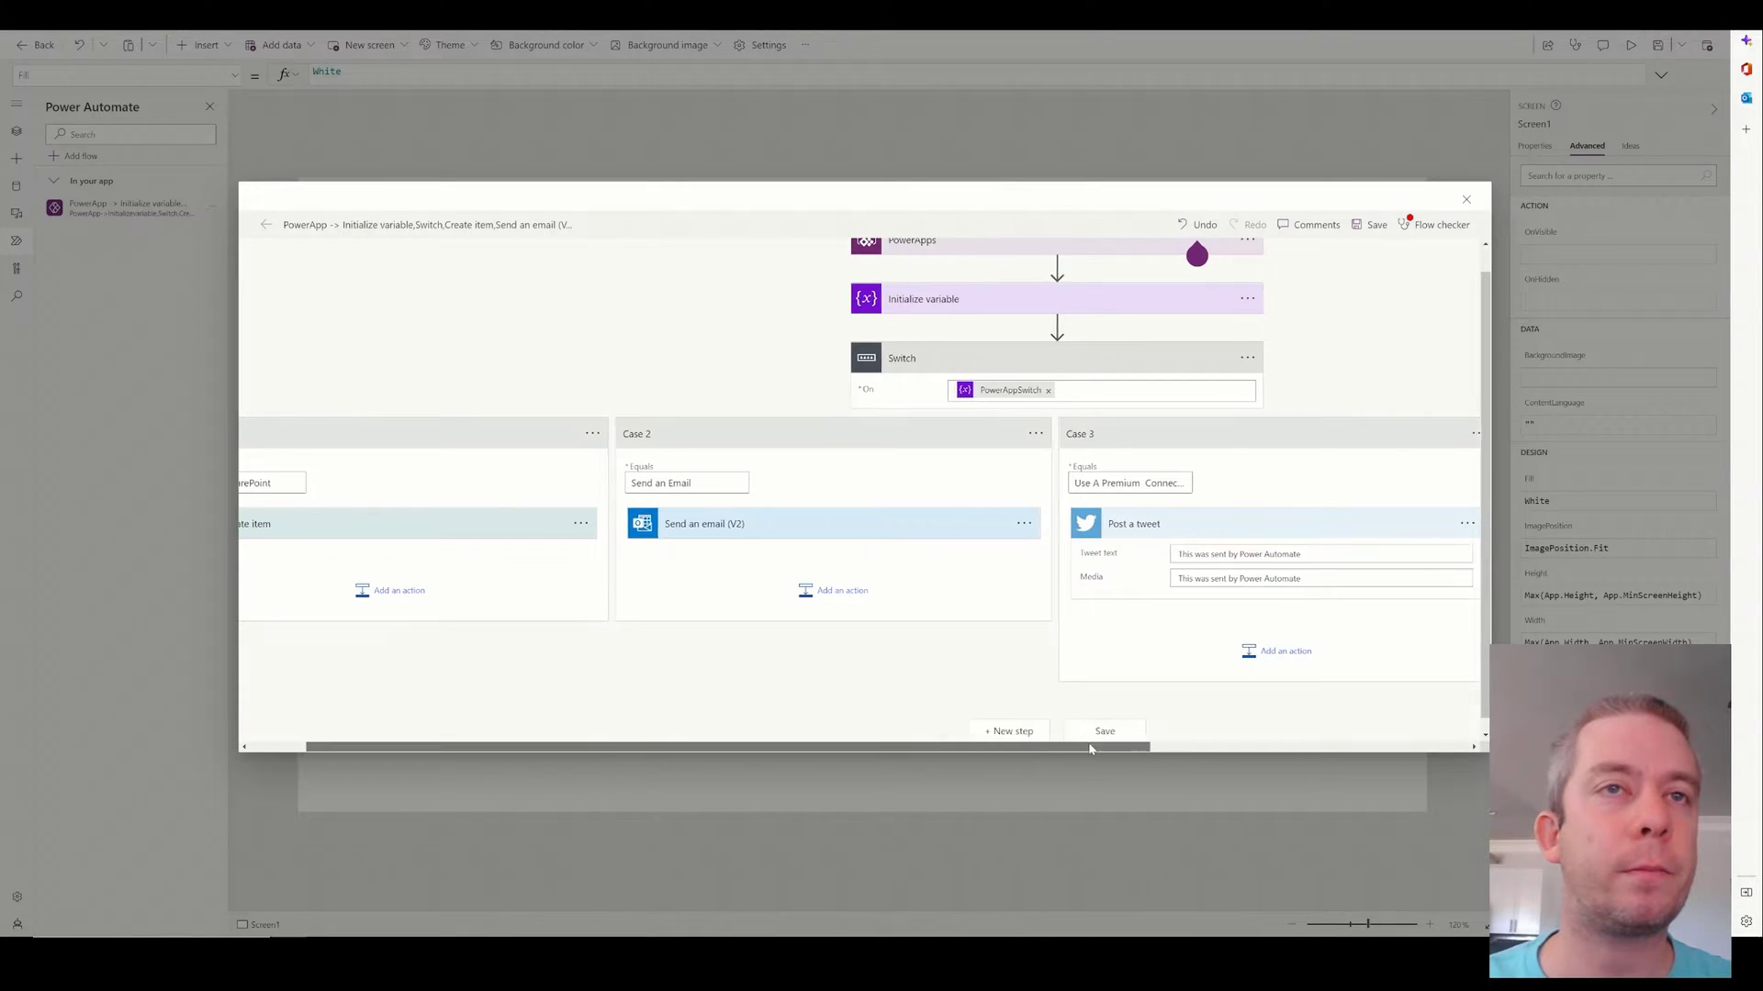
# Save the completed Switch flow in the designer.
pyautogui.moveTo(1271, 904); pyautogui.dragTo(1622, 905)
pyautogui.moveTo(1318, 751); pyautogui.dragTo(911, 759)
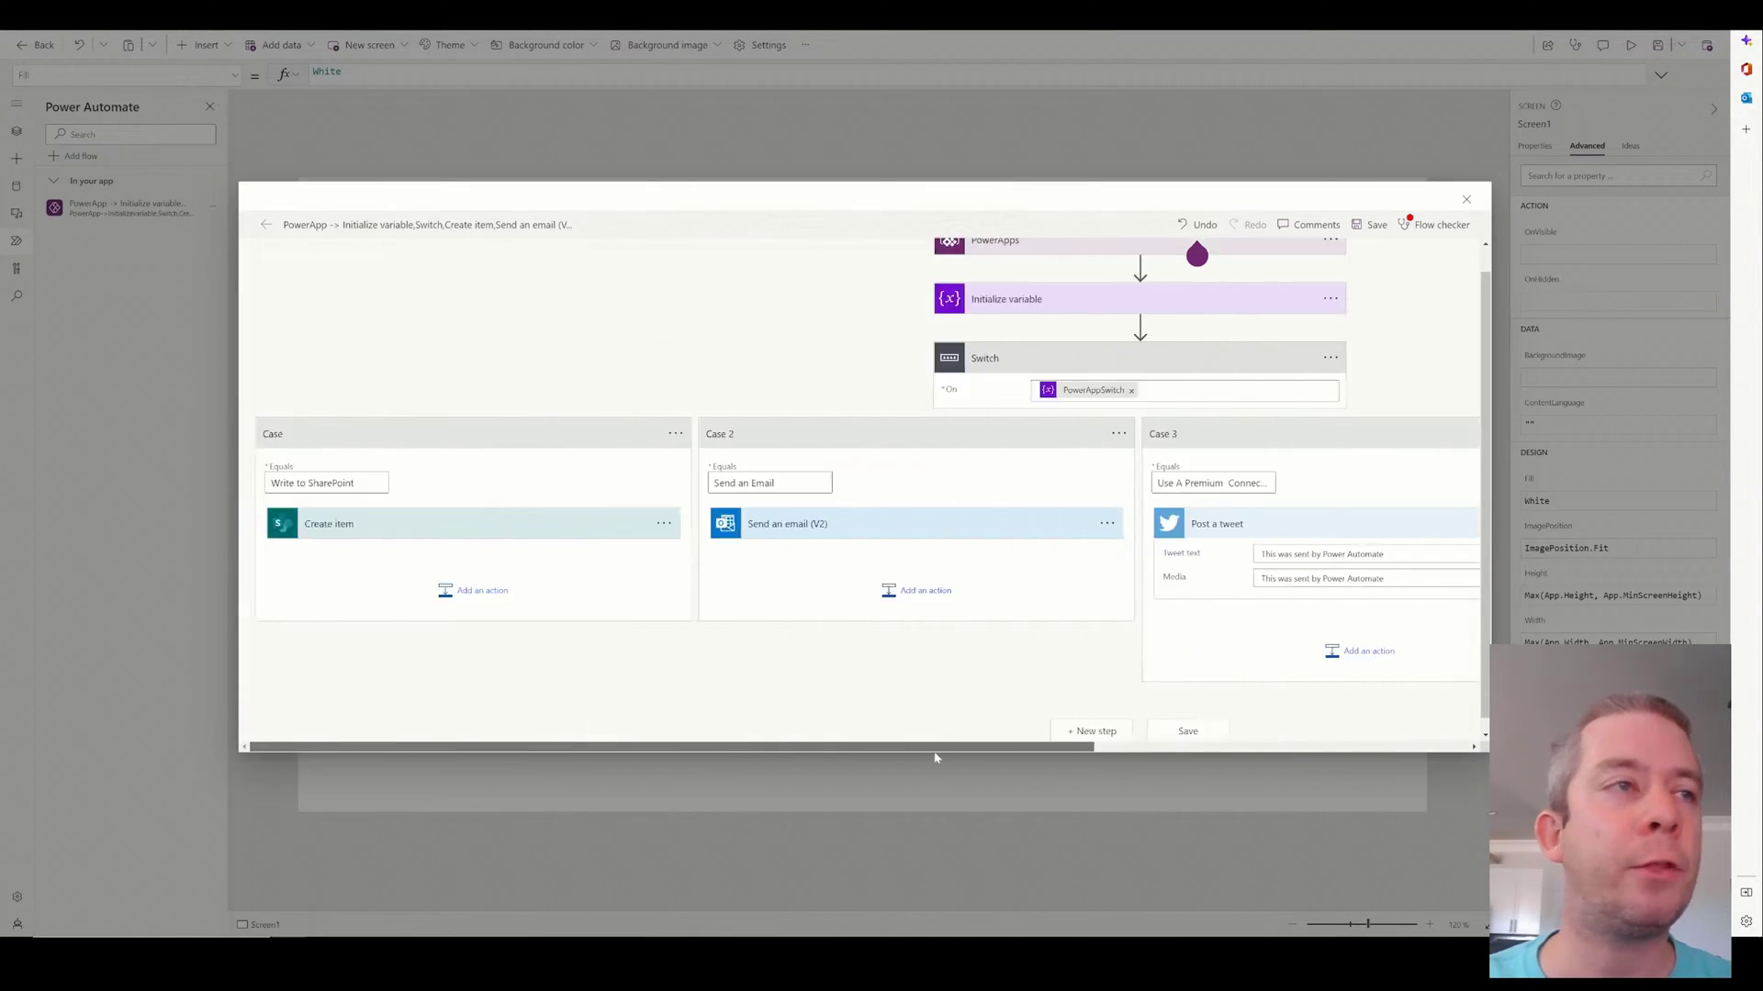
pyautogui.hscroll(5, 1061, 731)
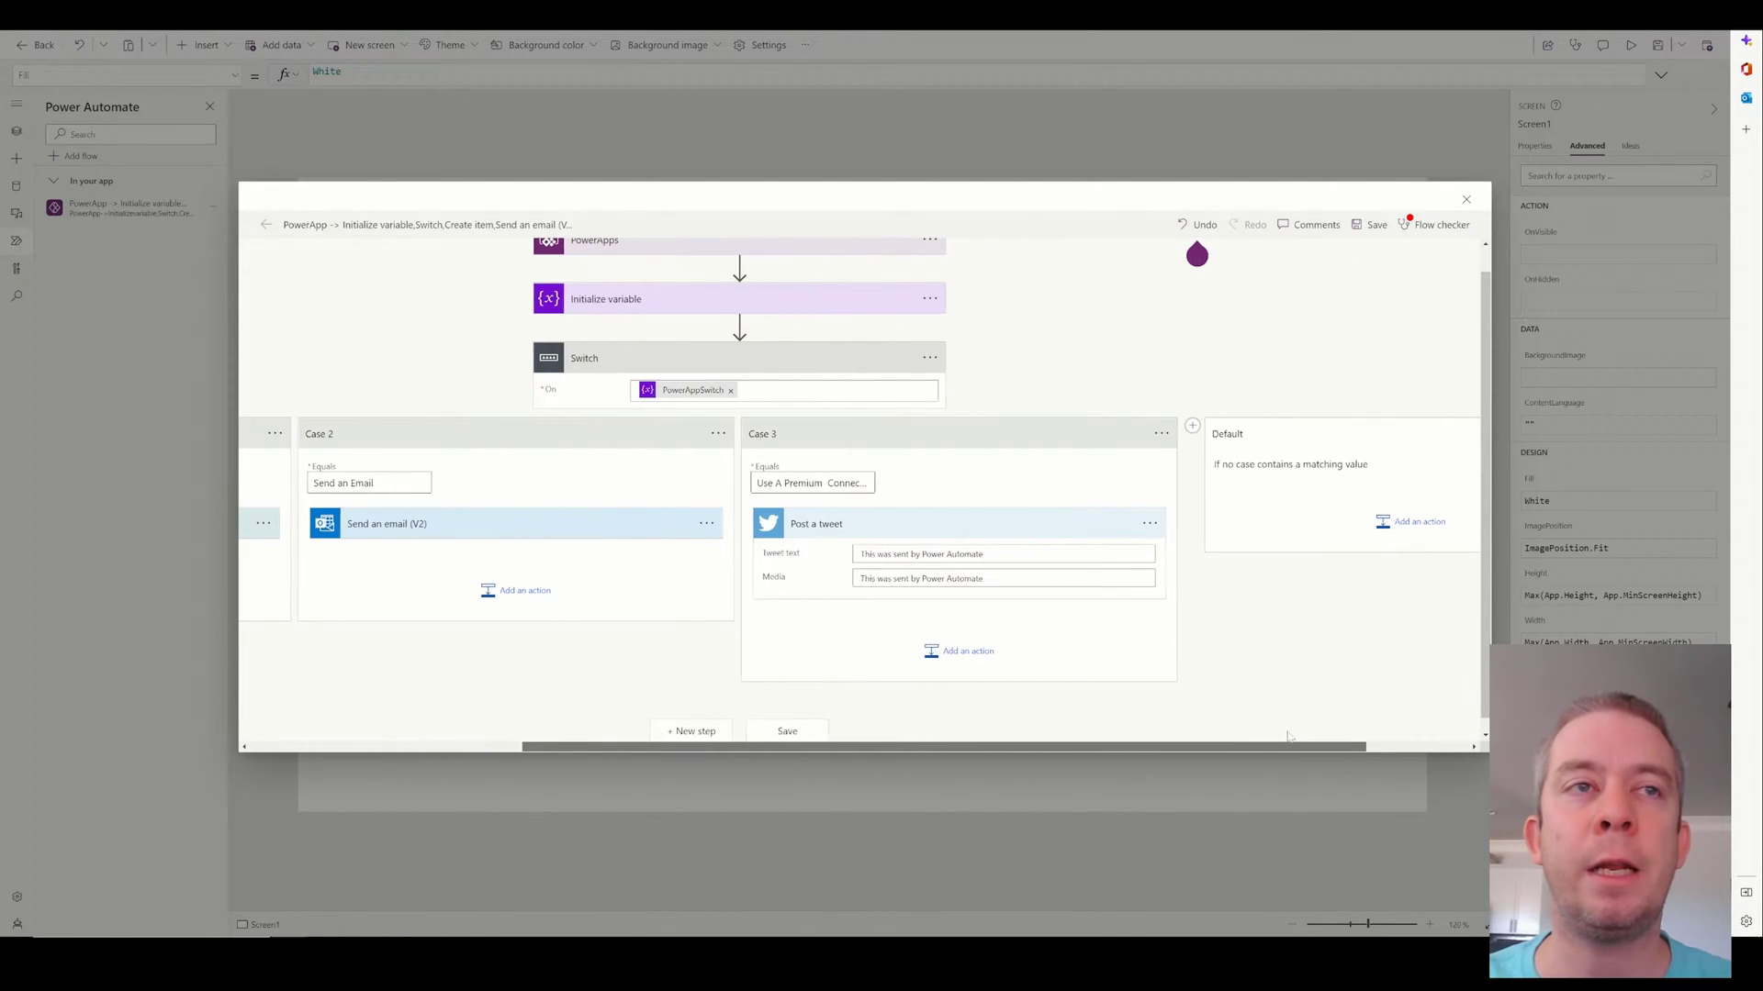
pyautogui.scroll(-1, 841, 713)
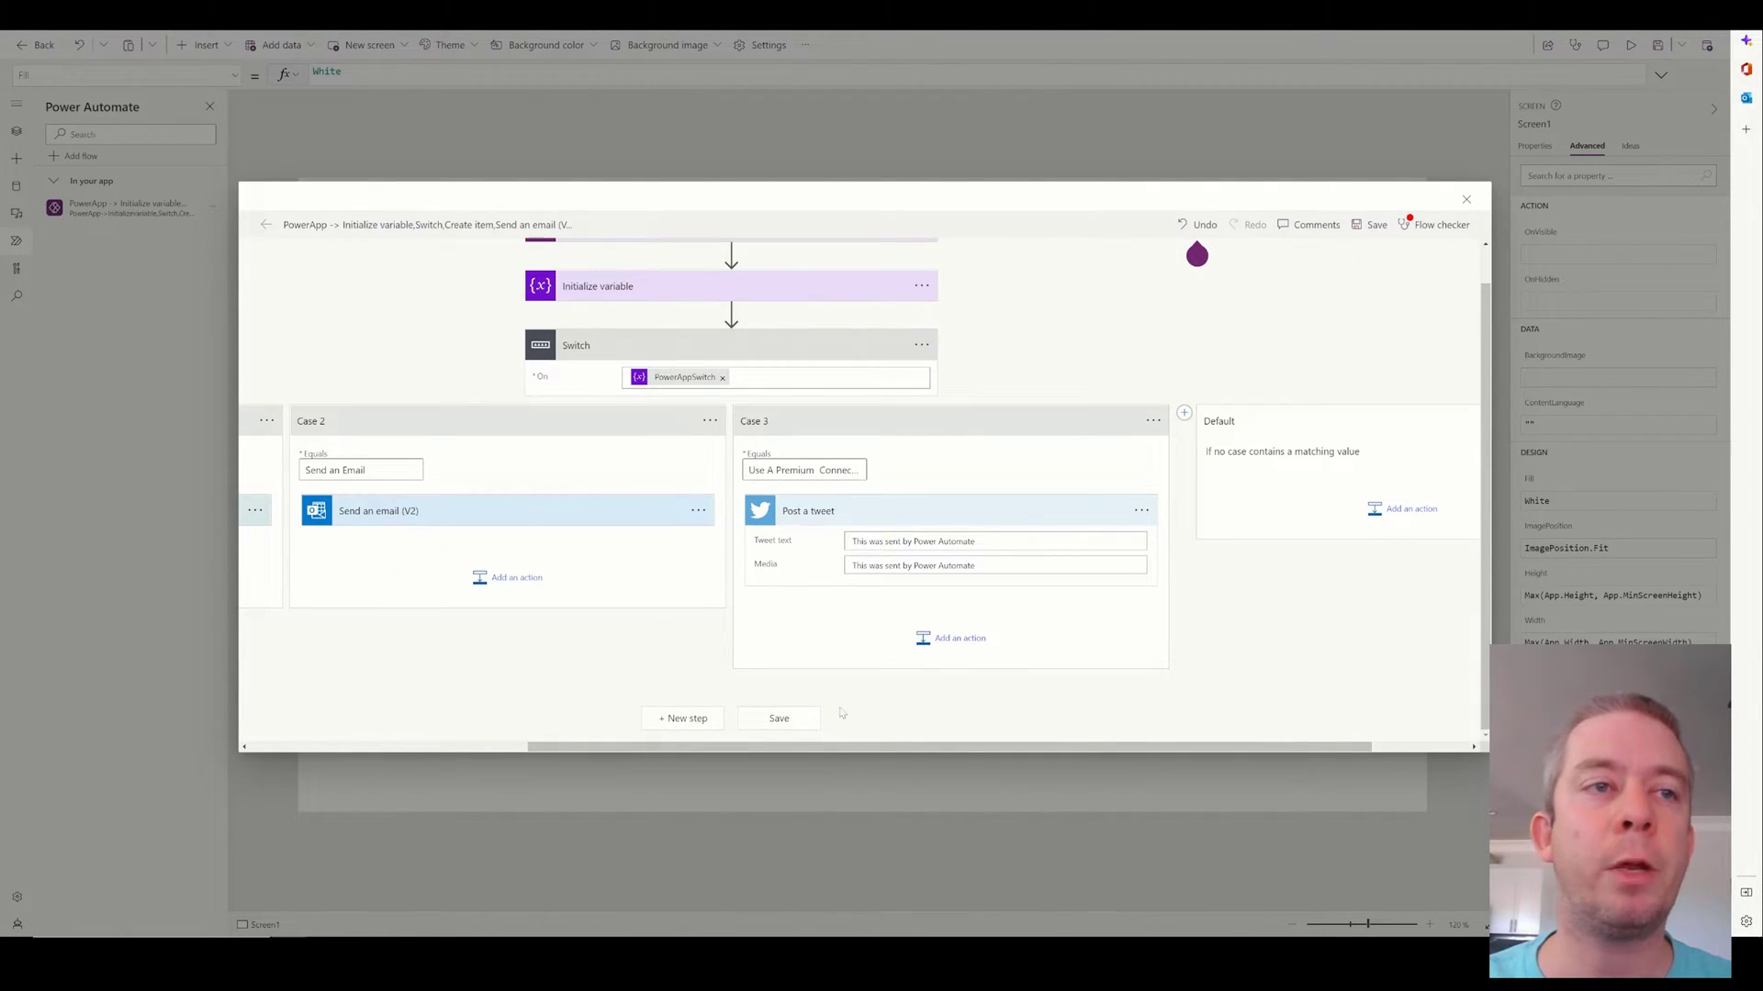
pyautogui.click(777, 719)
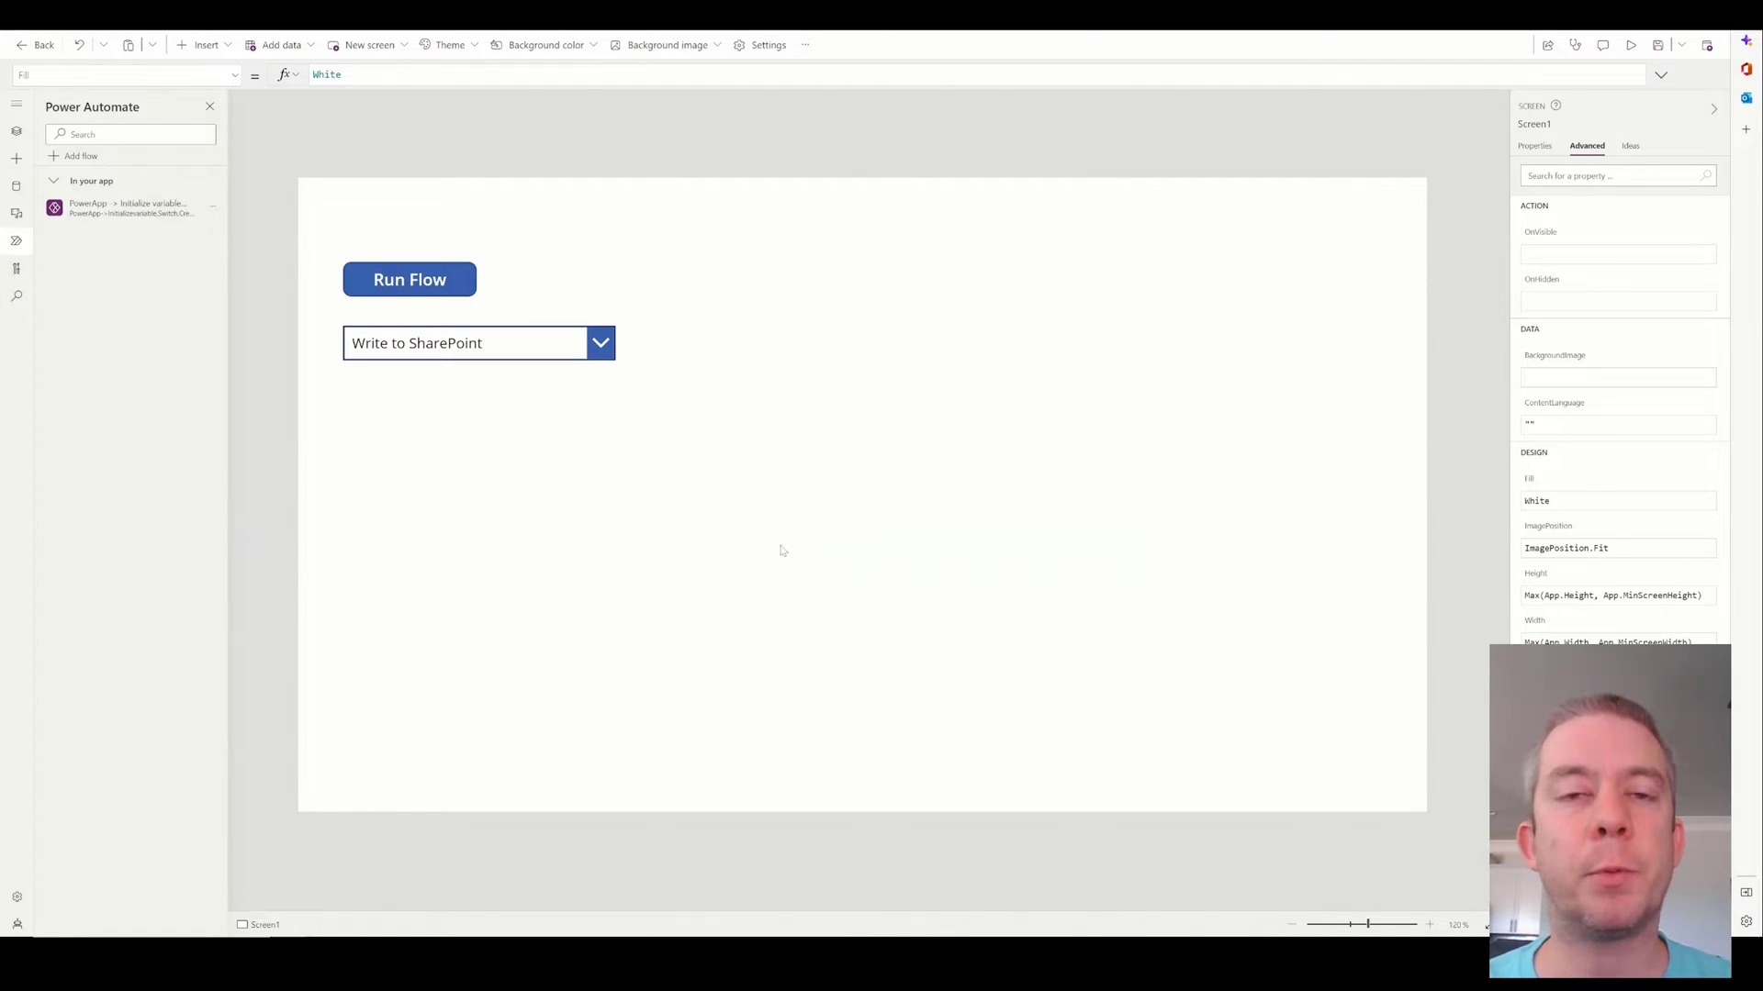
# Set Run Flow's OnSelect to run the PowerApp flow with Dropdown1.Selected.Value, then show Tree view.
pyautogui.click(439, 280)
pyautogui.click(465, 341)
pyautogui.click(420, 286)
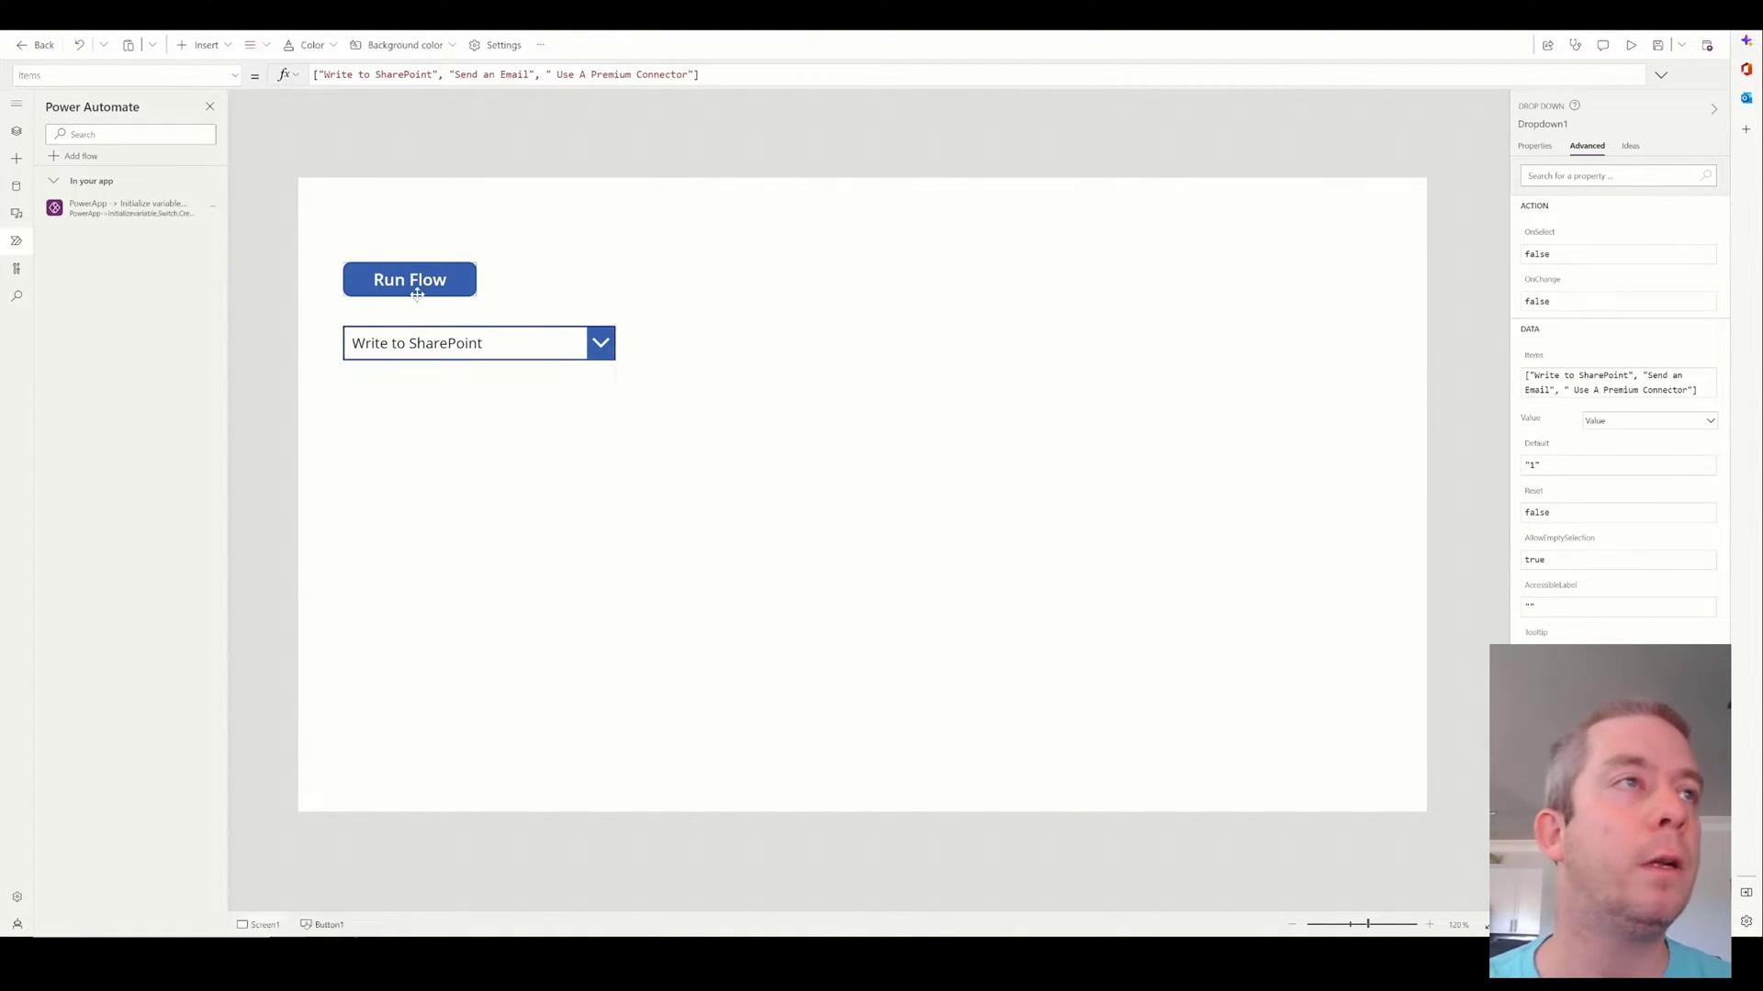
pyautogui.moveTo(128, 213)
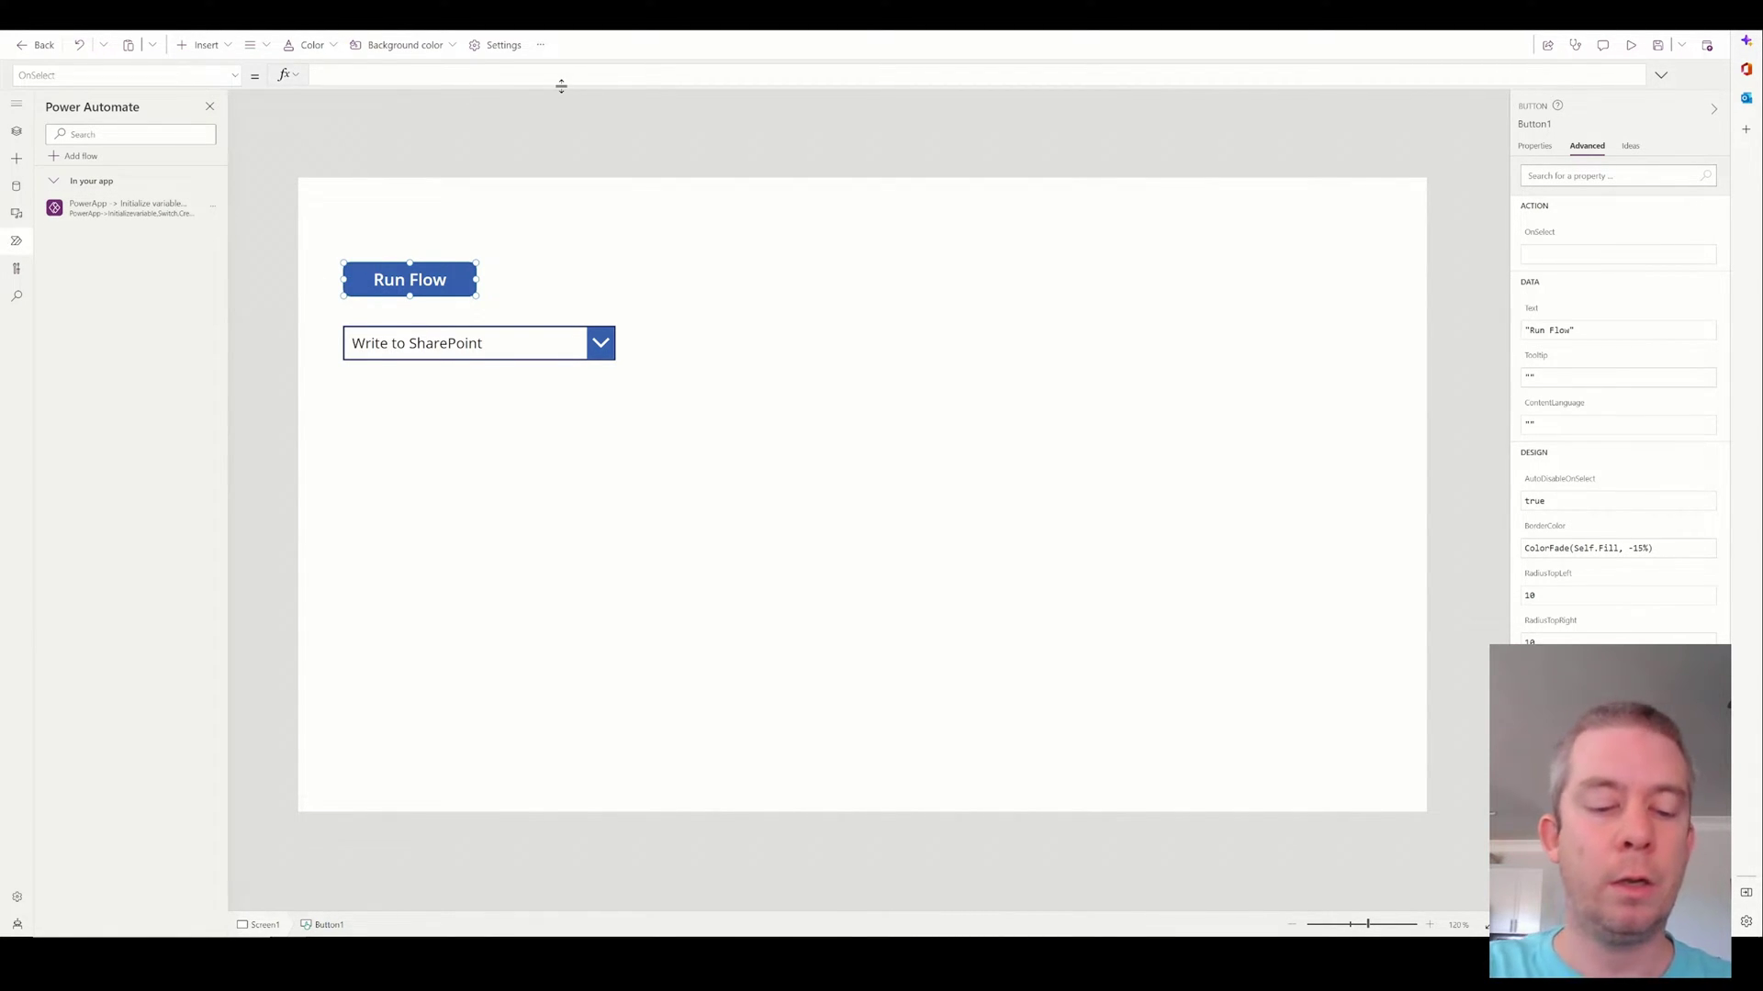
pyautogui.write('PowerApp')
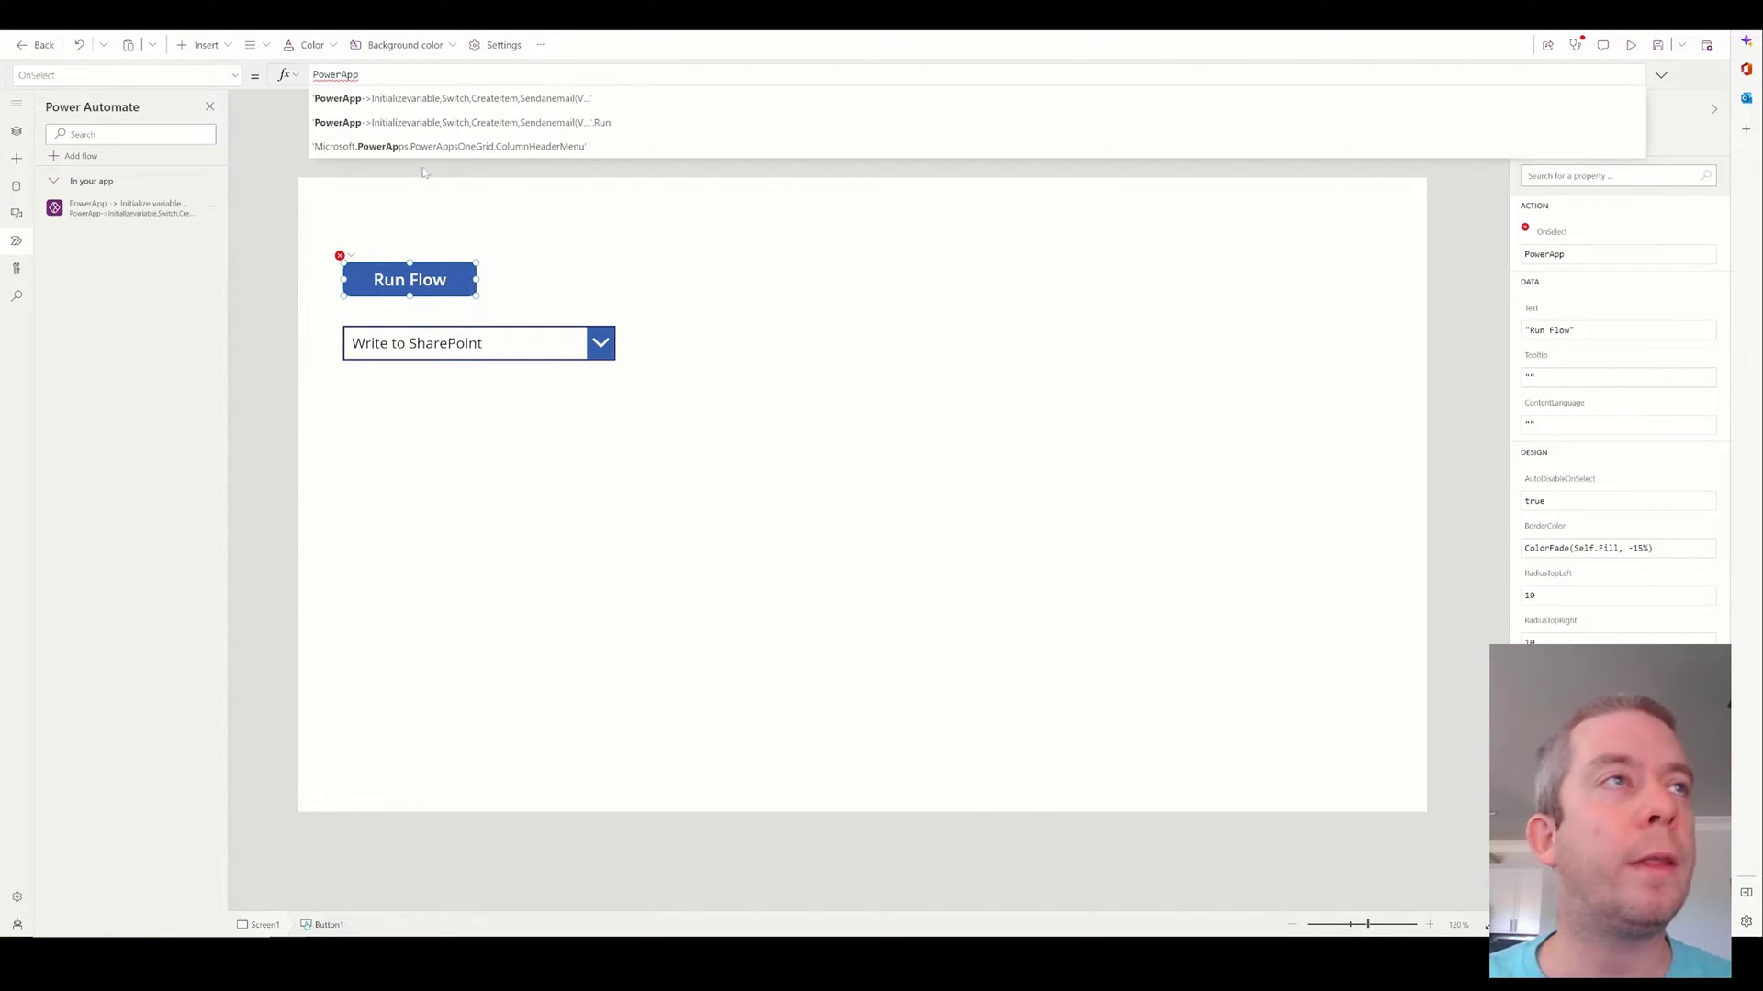
pyautogui.click(529, 127)
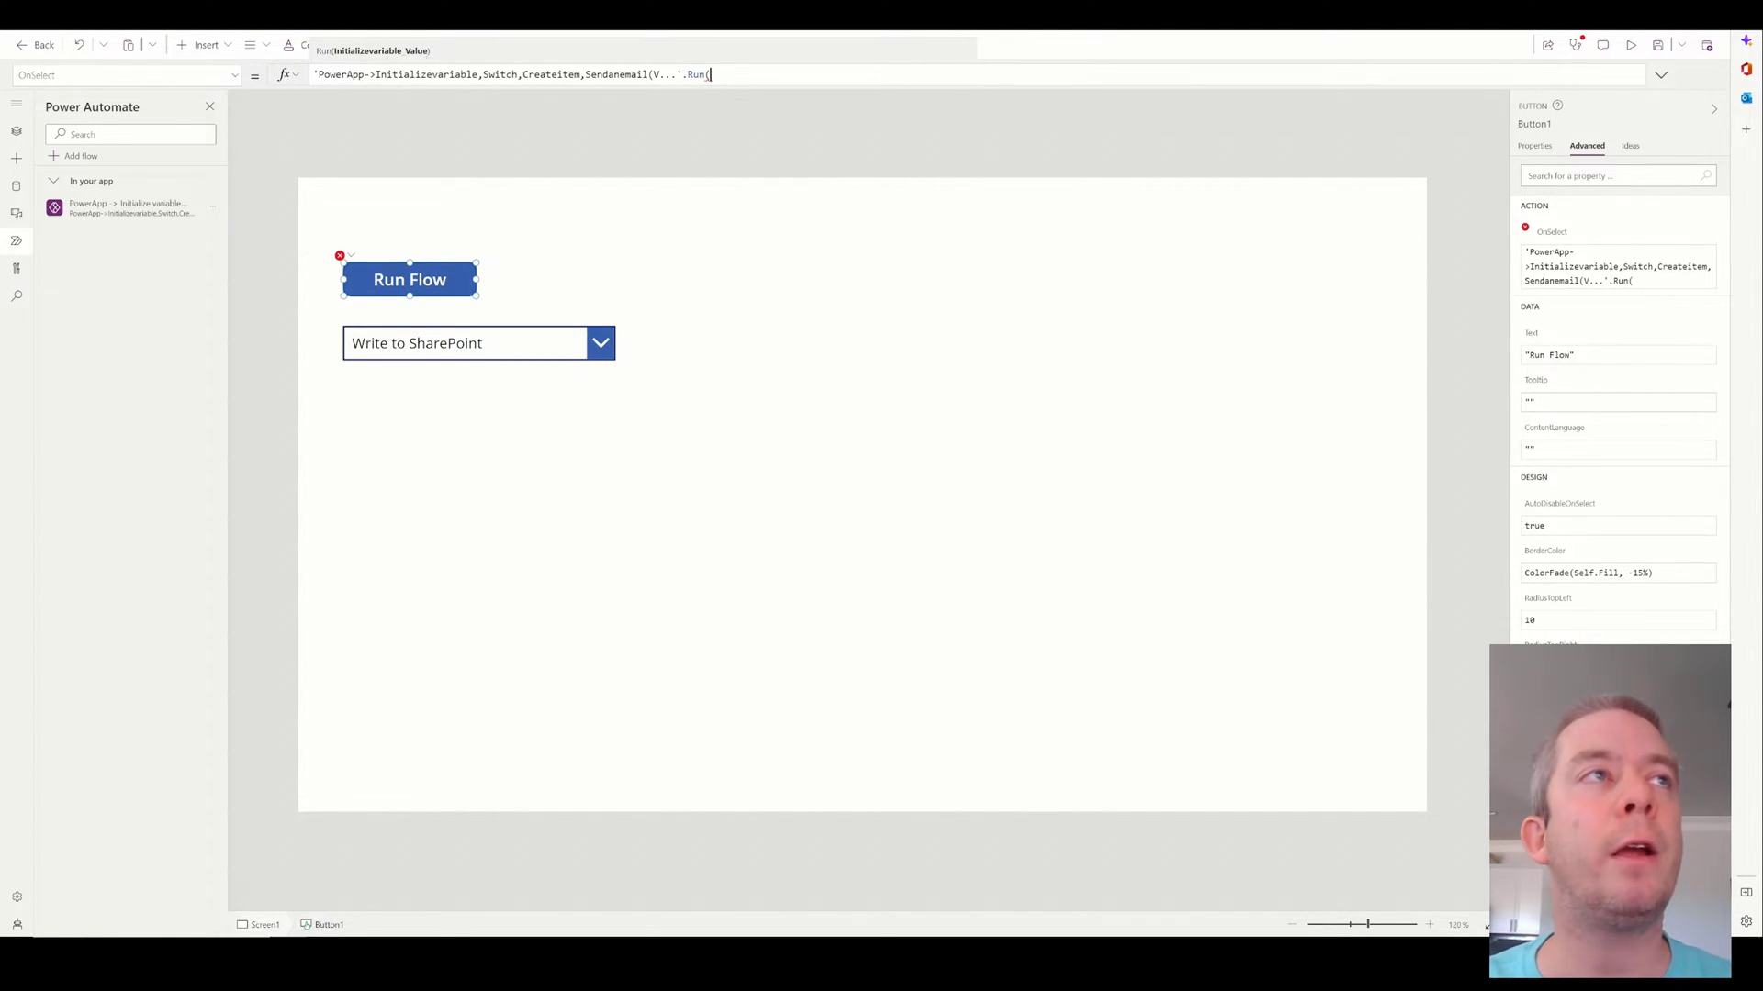
pyautogui.write('Dropdown1.Selected')
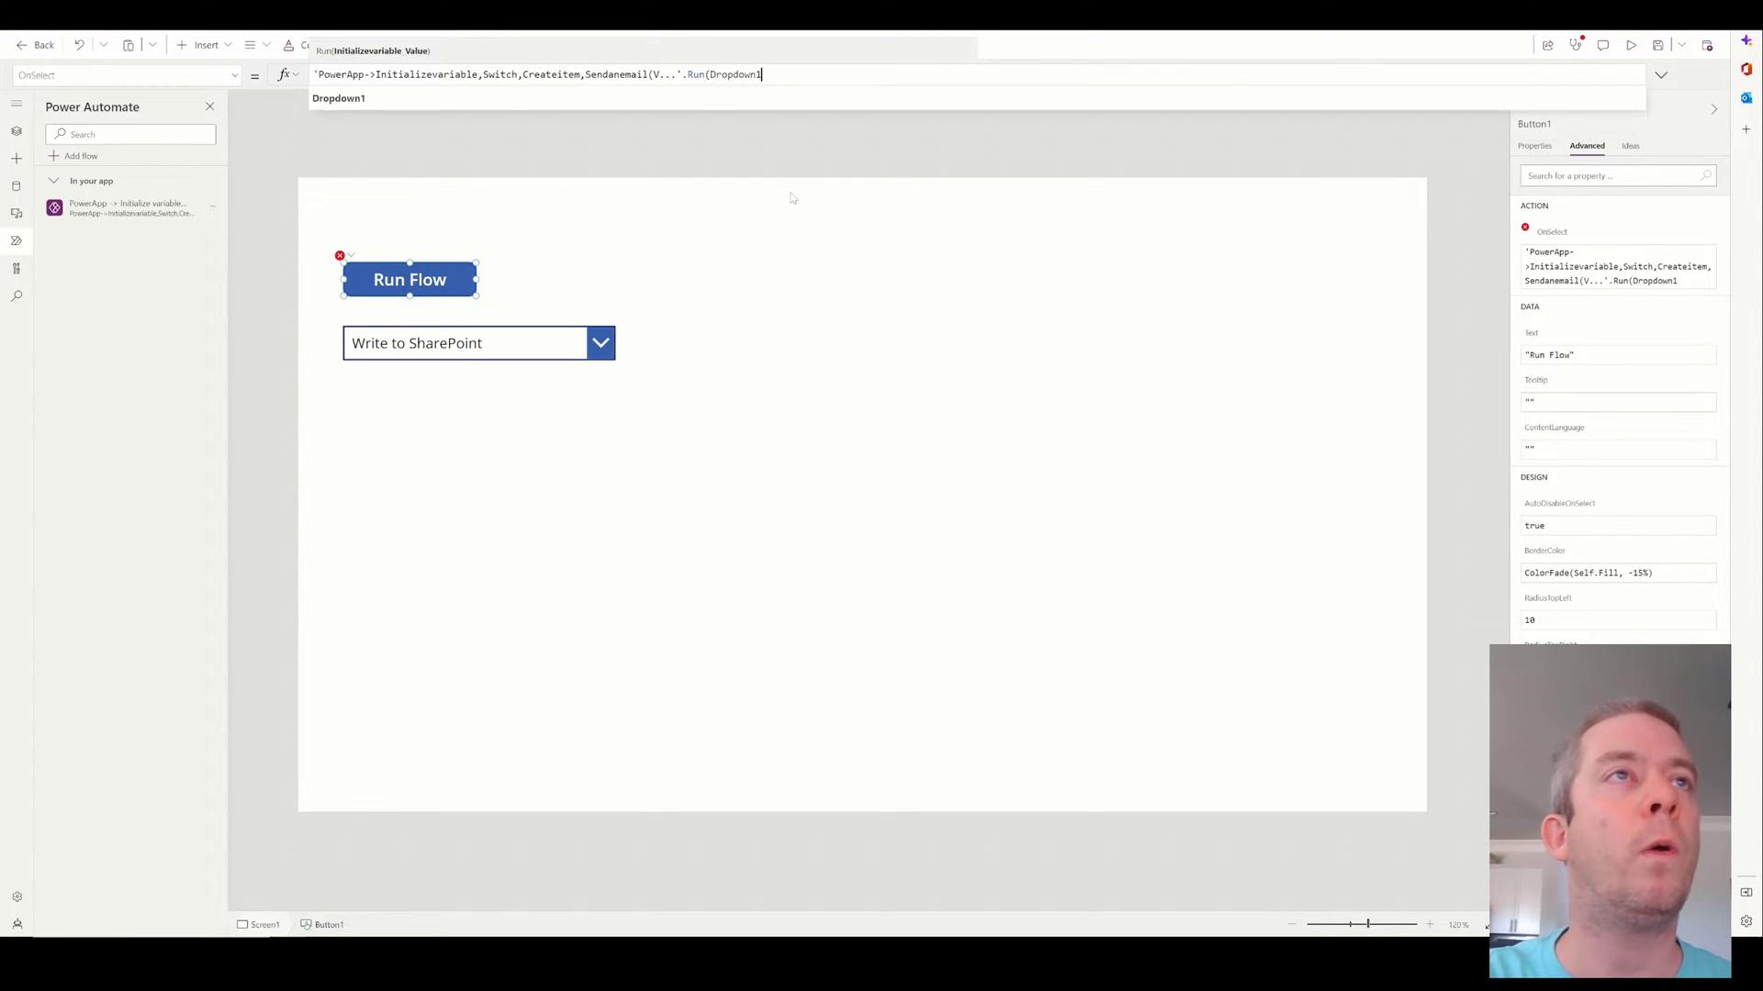
pyautogui.write('.Value)')
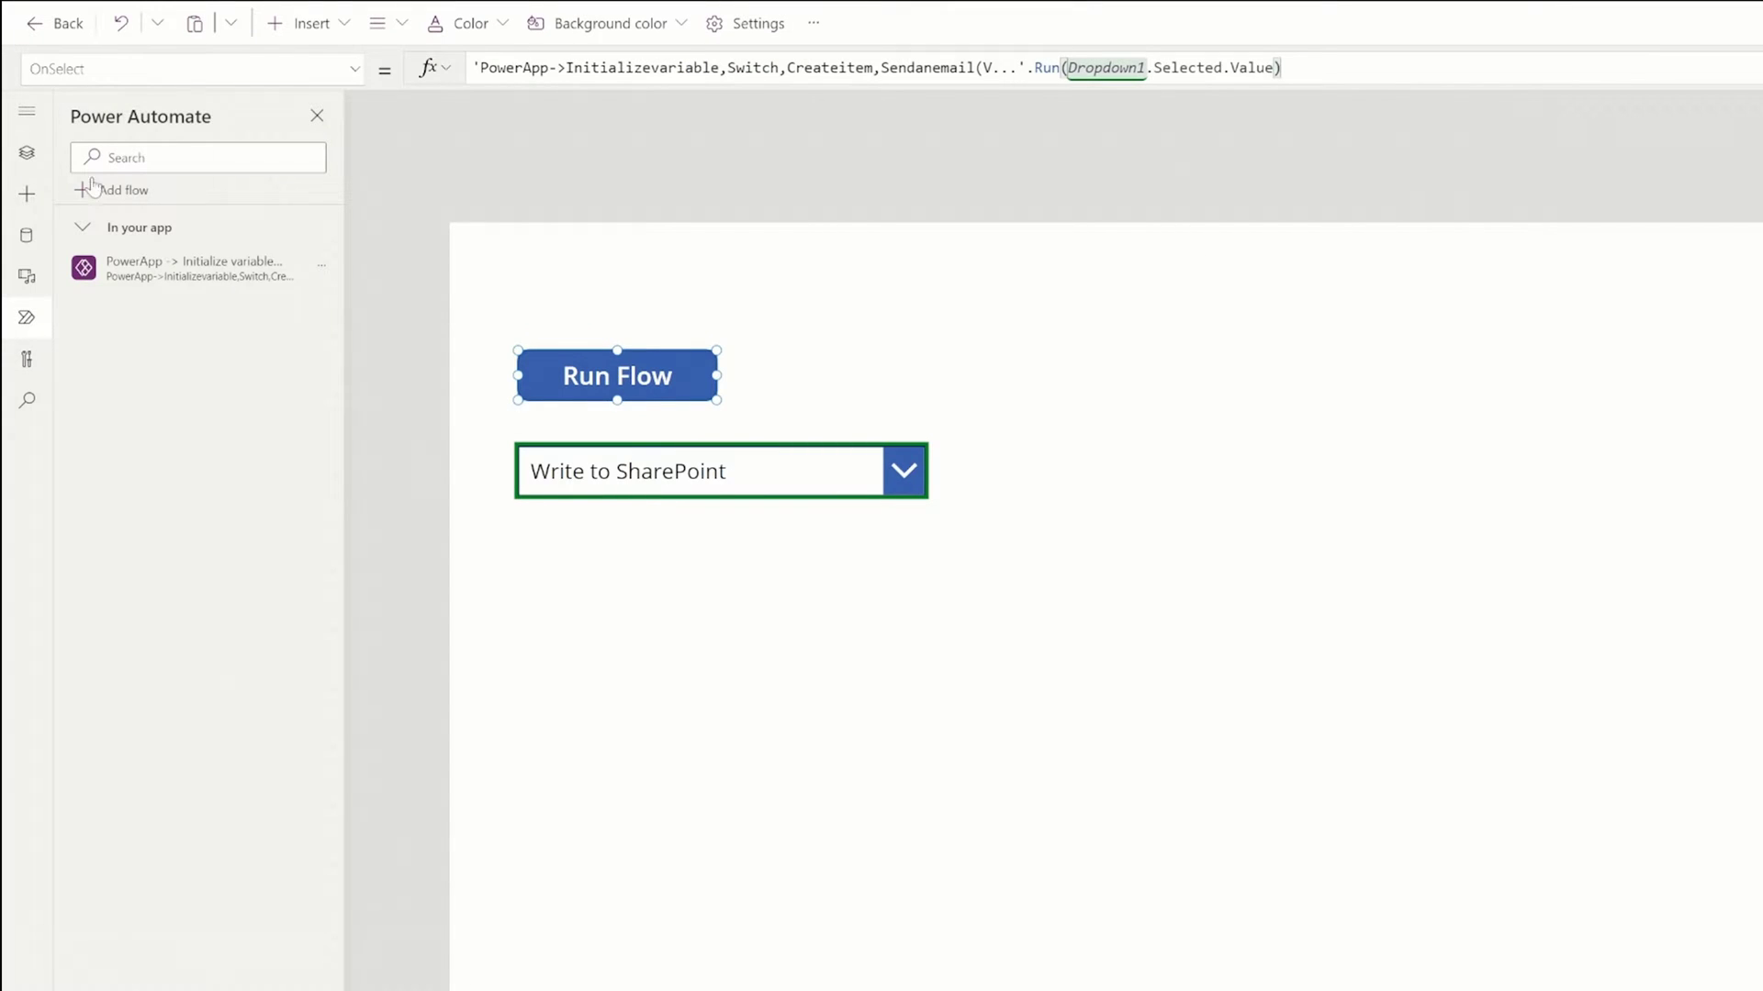
pyautogui.click(26, 153)
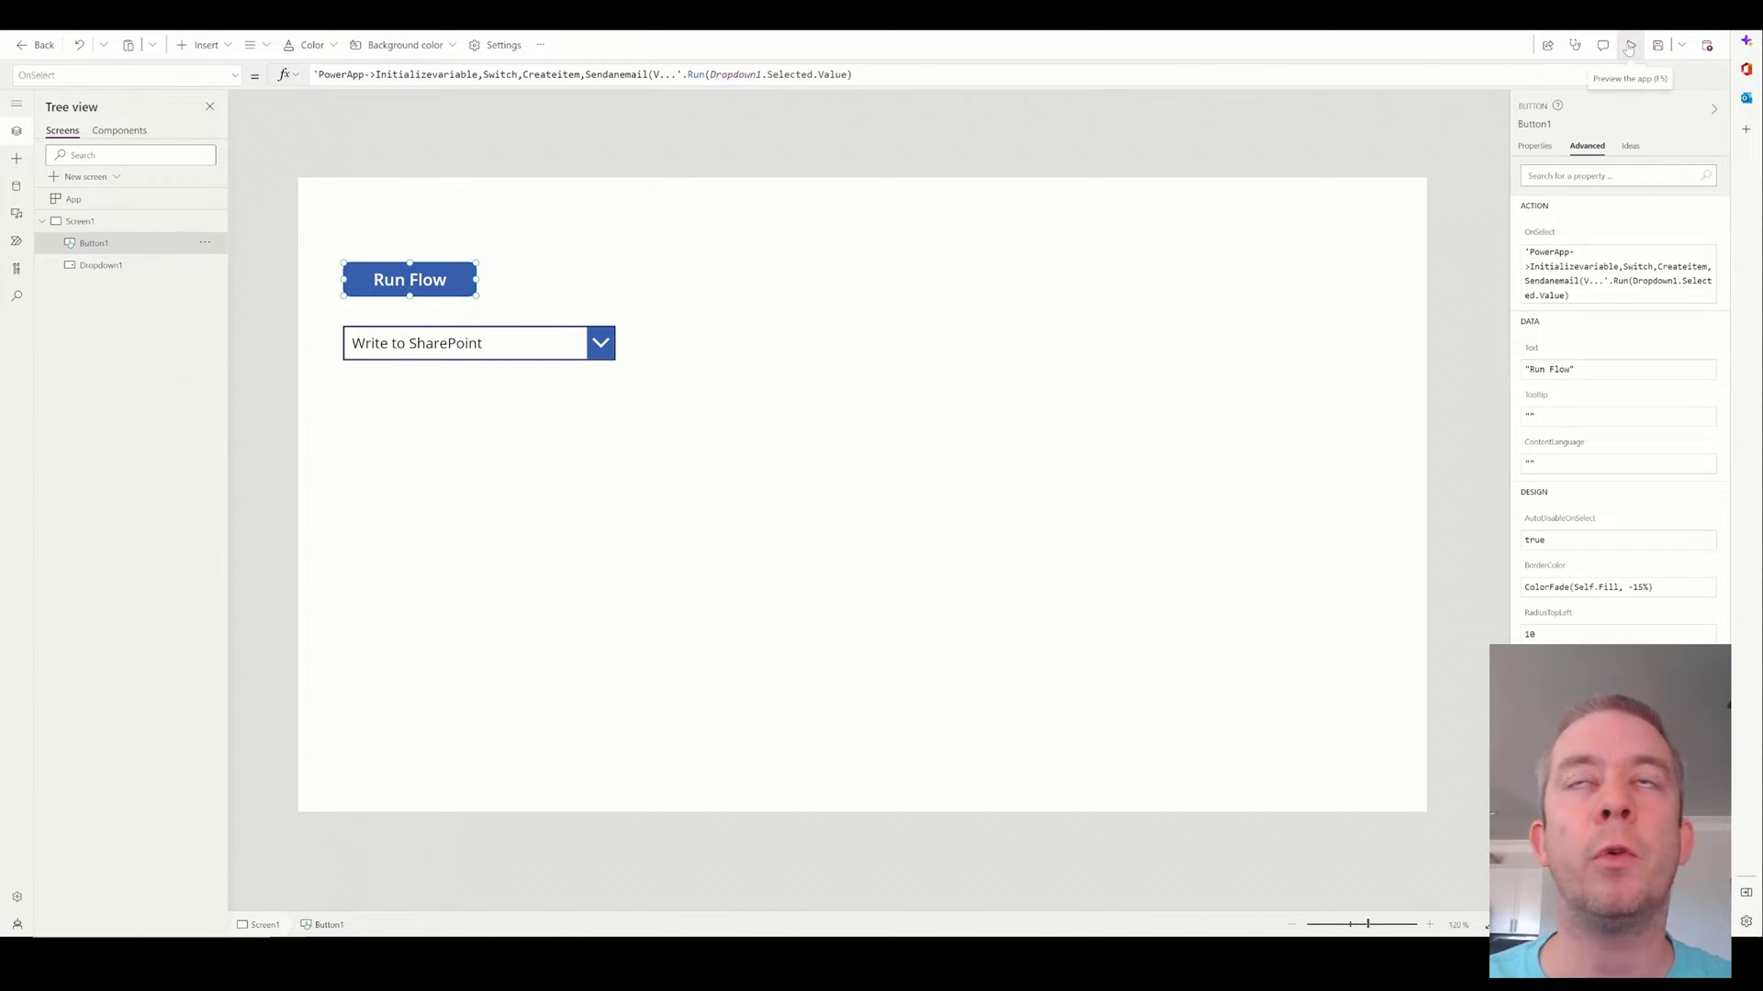
# Preview the app and run the flow with Write to SharePoint selected.
pyautogui.click(1630, 46)
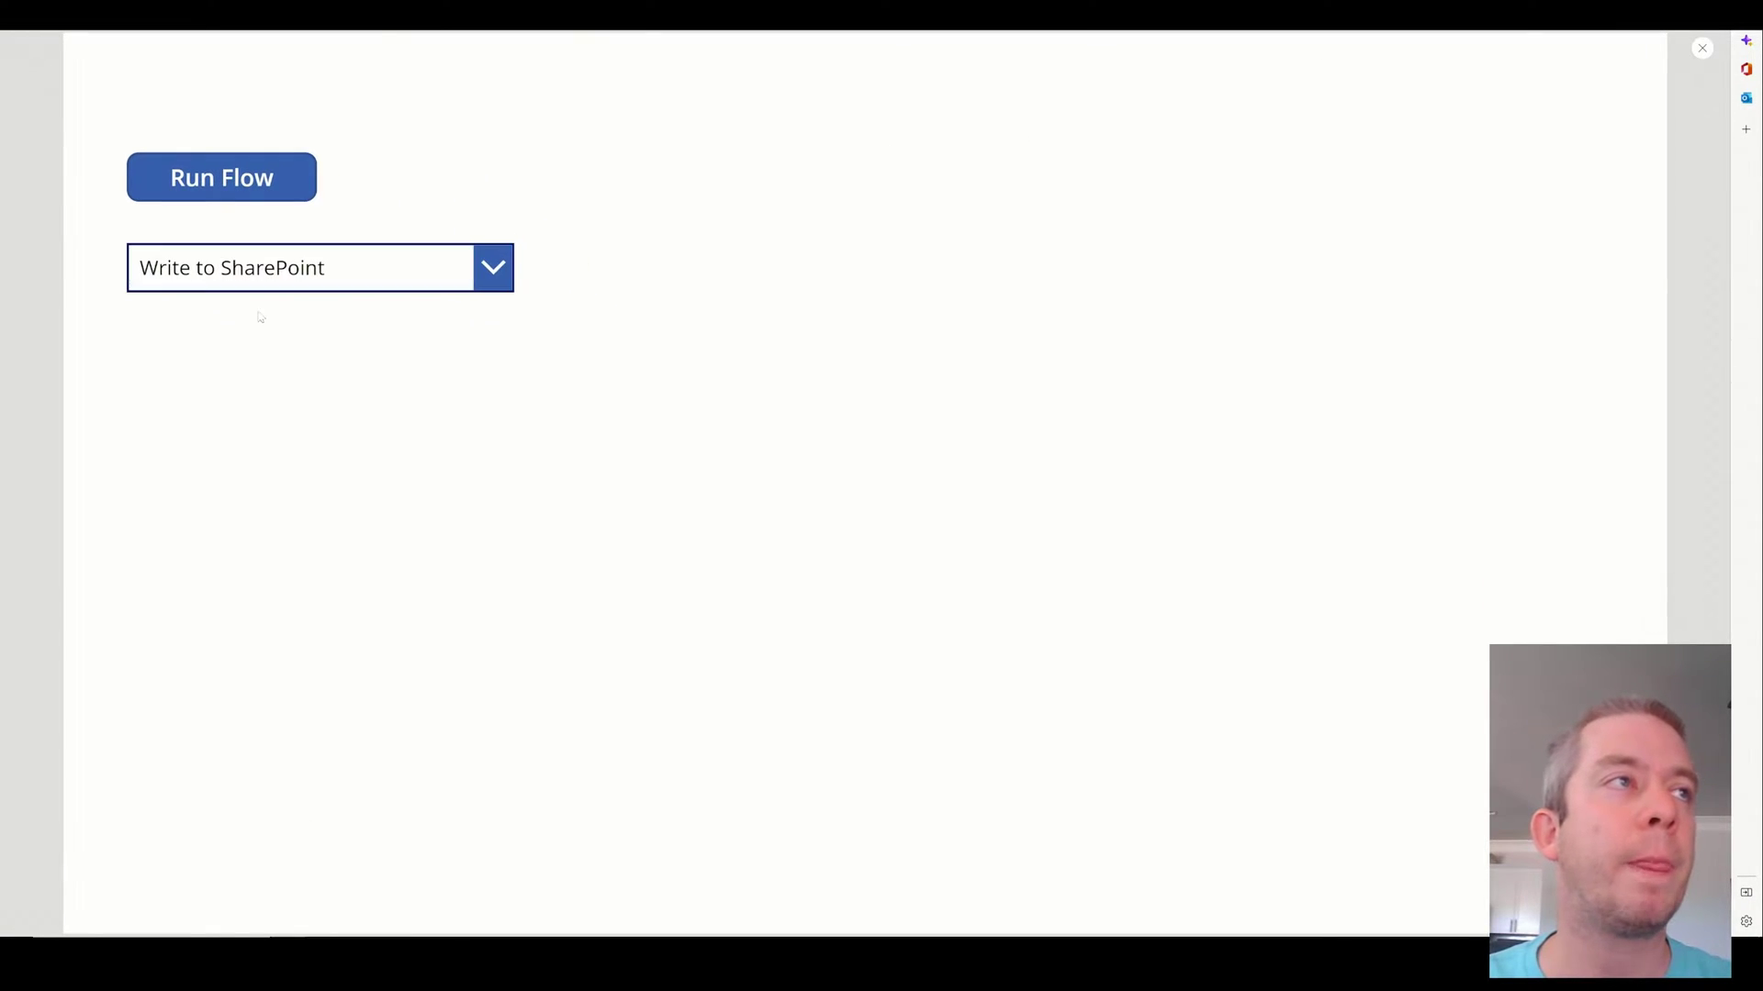
pyautogui.click(248, 187)
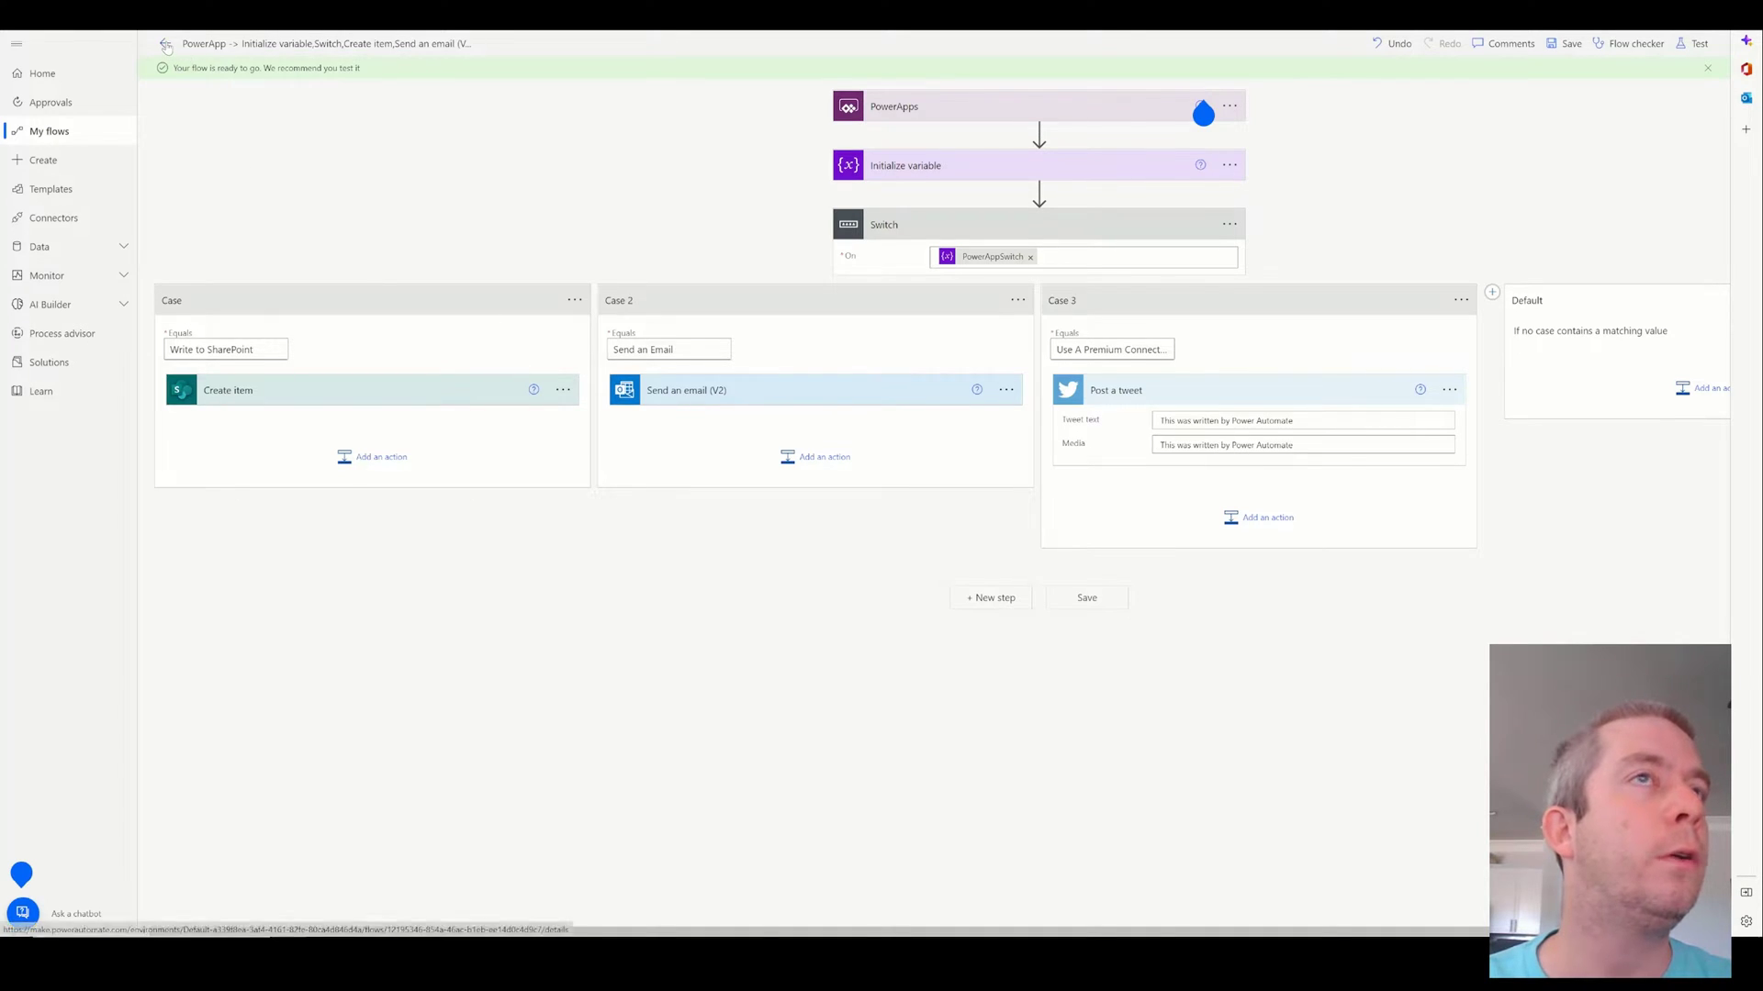
# Open the newest run and expand Initialize variable, Switch, Case and Create item to confirm item 14.
pyautogui.click(166, 51)
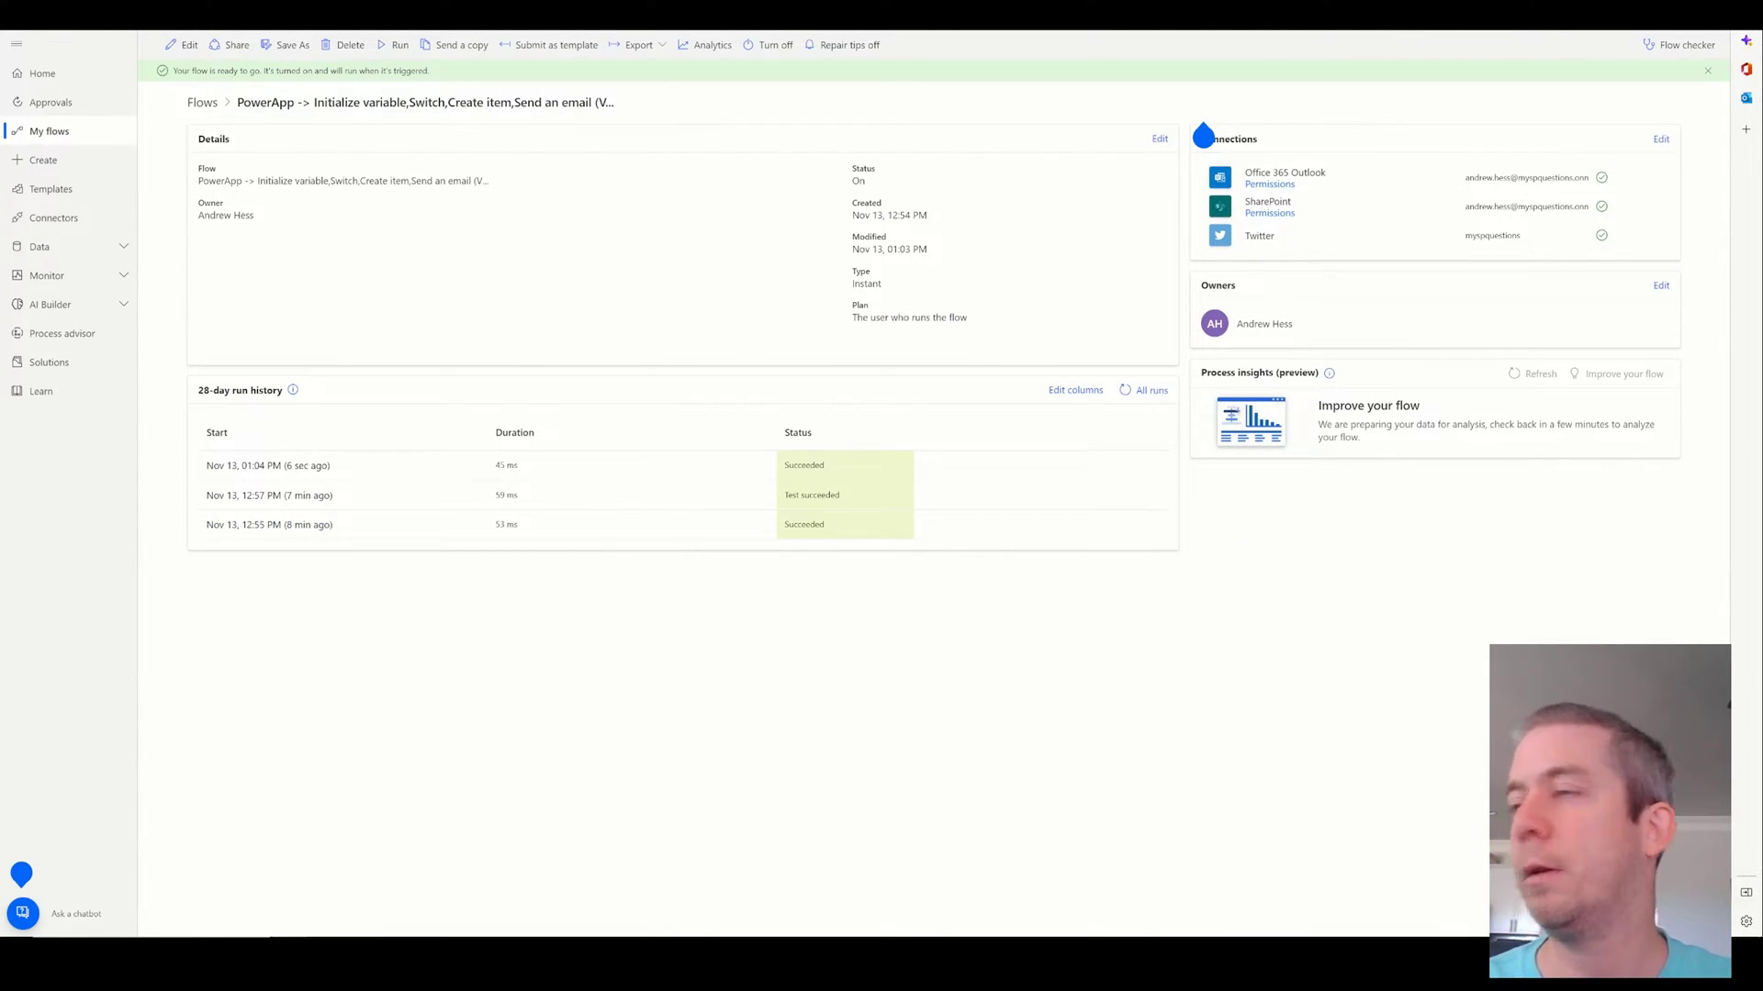
pyautogui.click(269, 466)
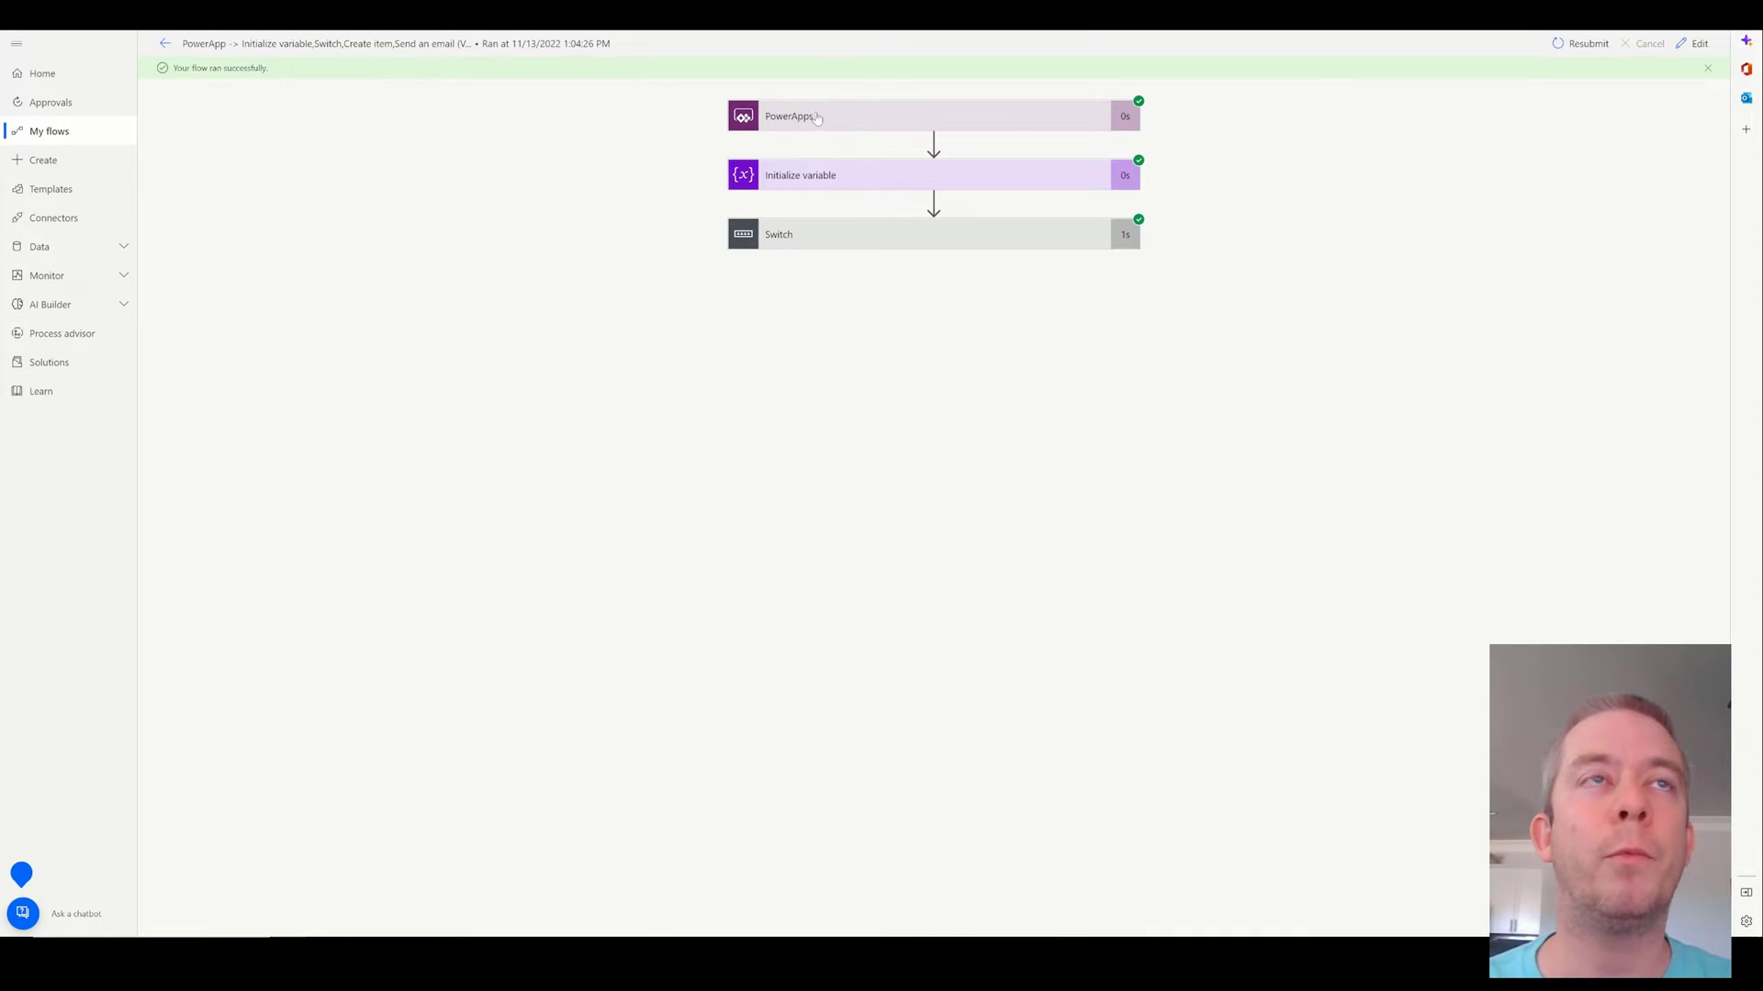
pyautogui.click(810, 179)
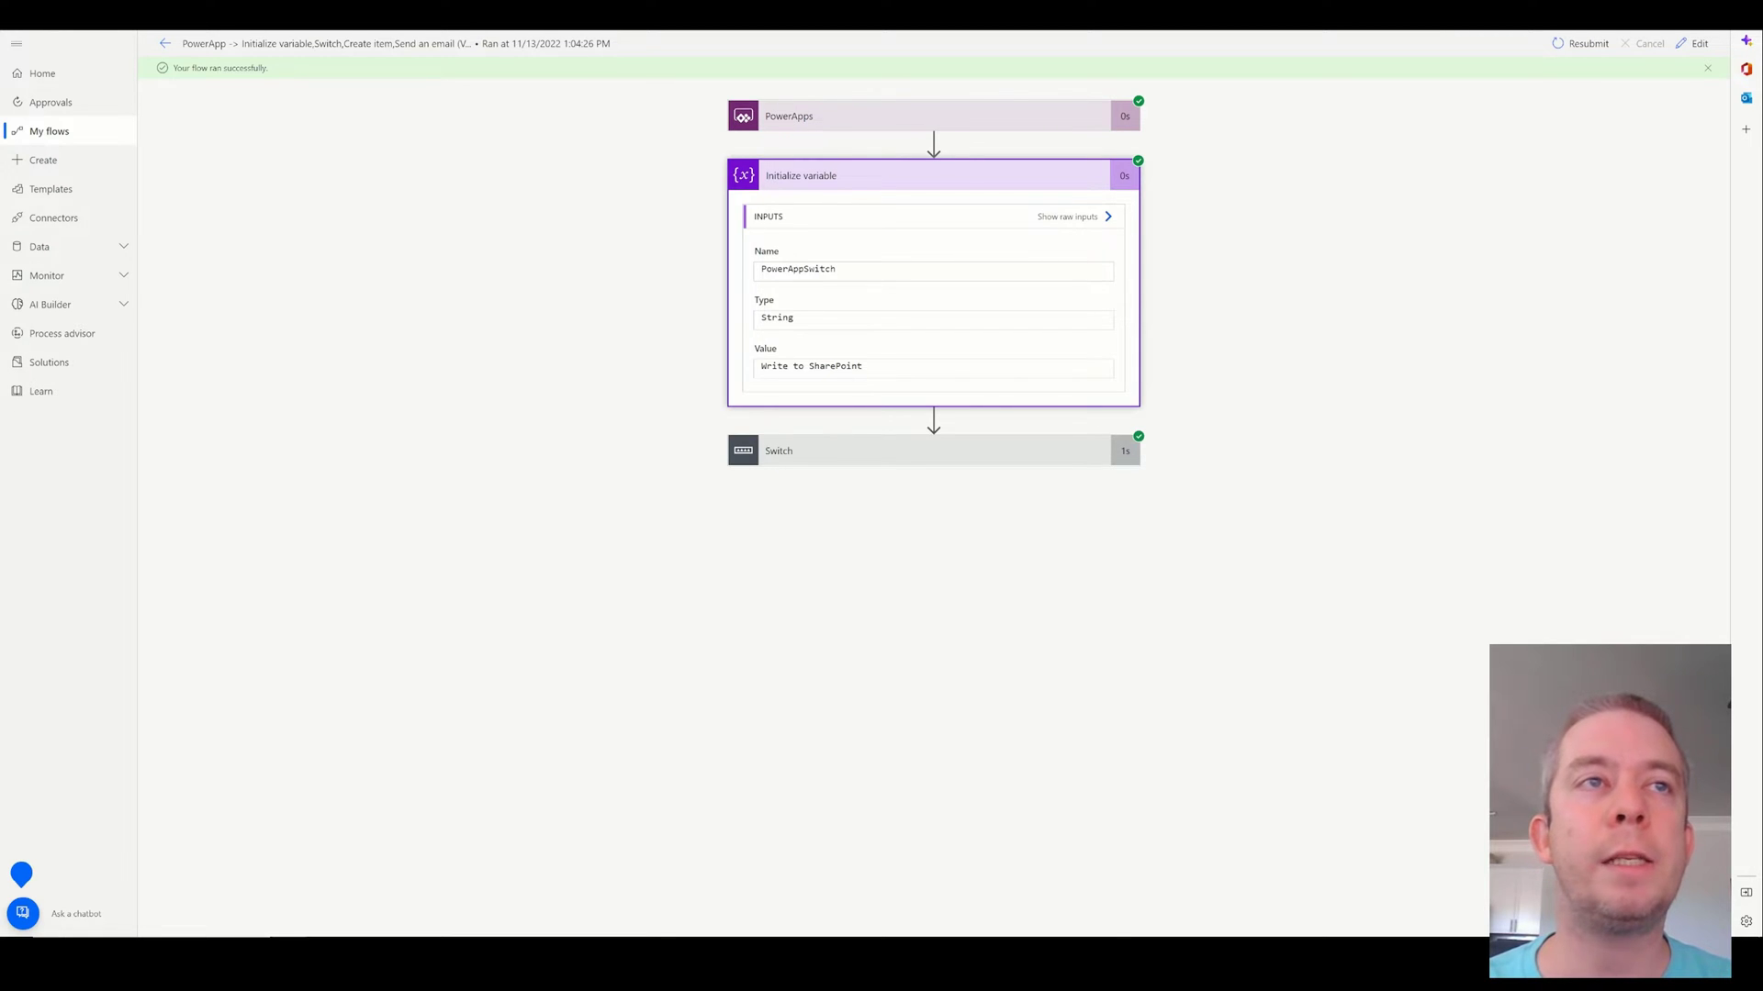
pyautogui.click(808, 454)
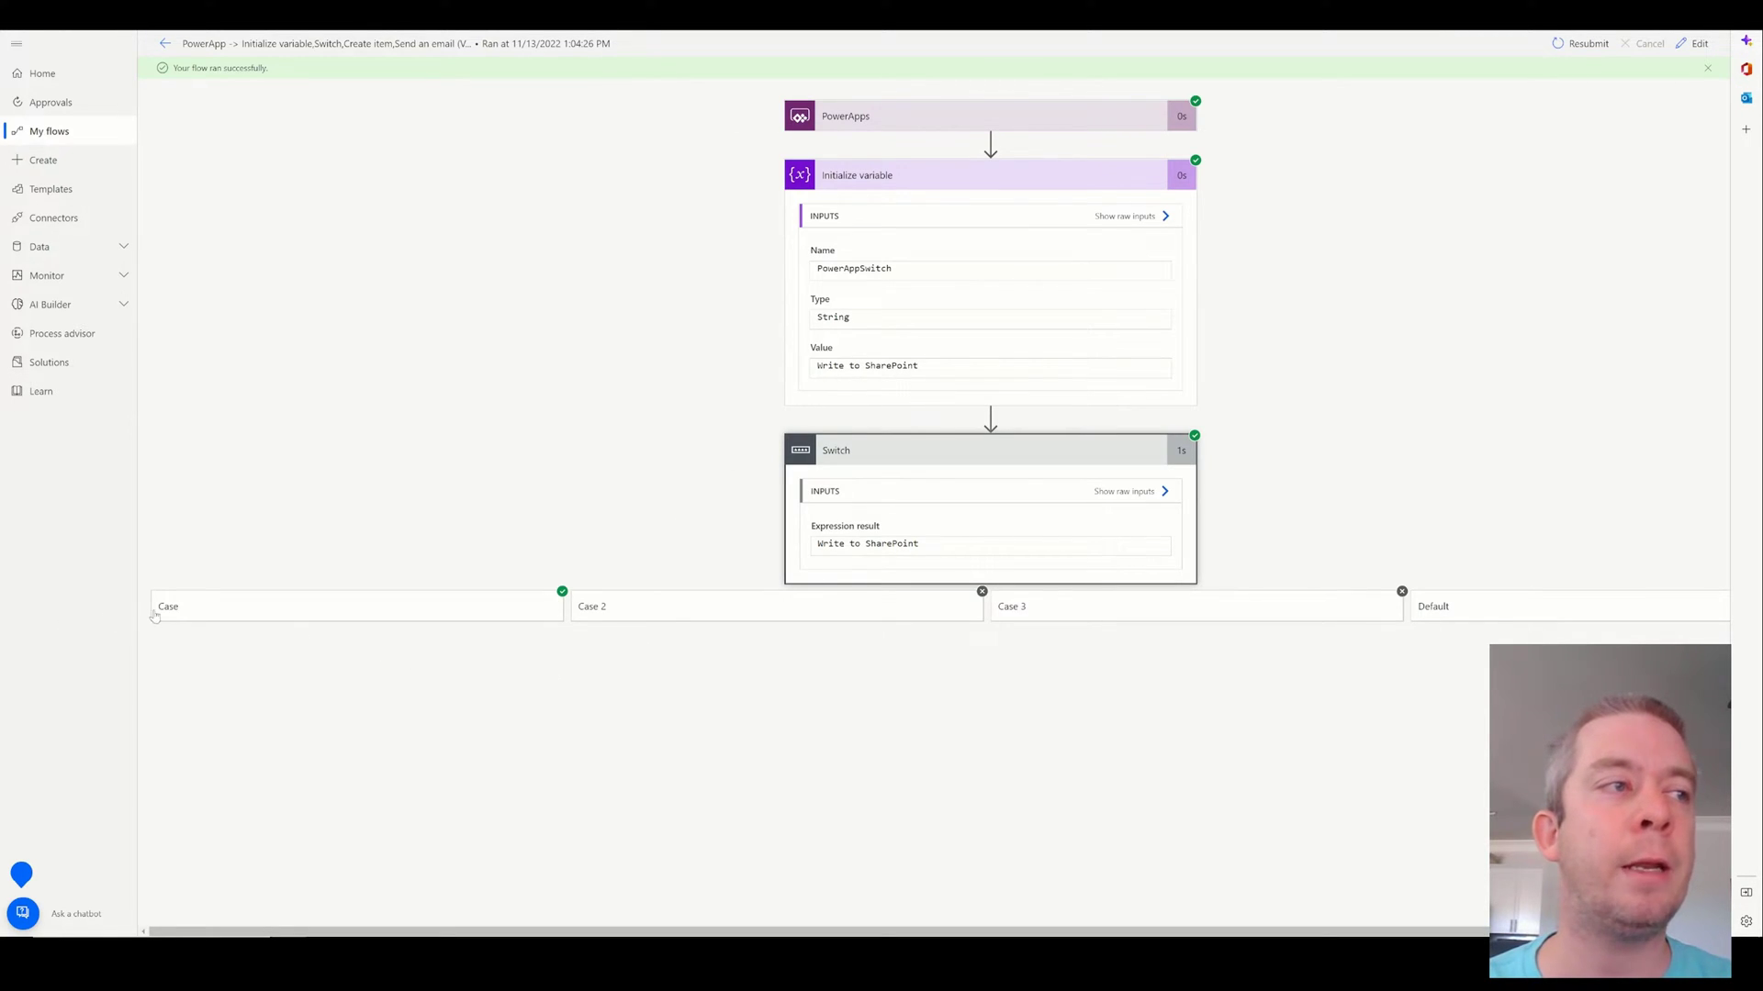
pyautogui.click(205, 617)
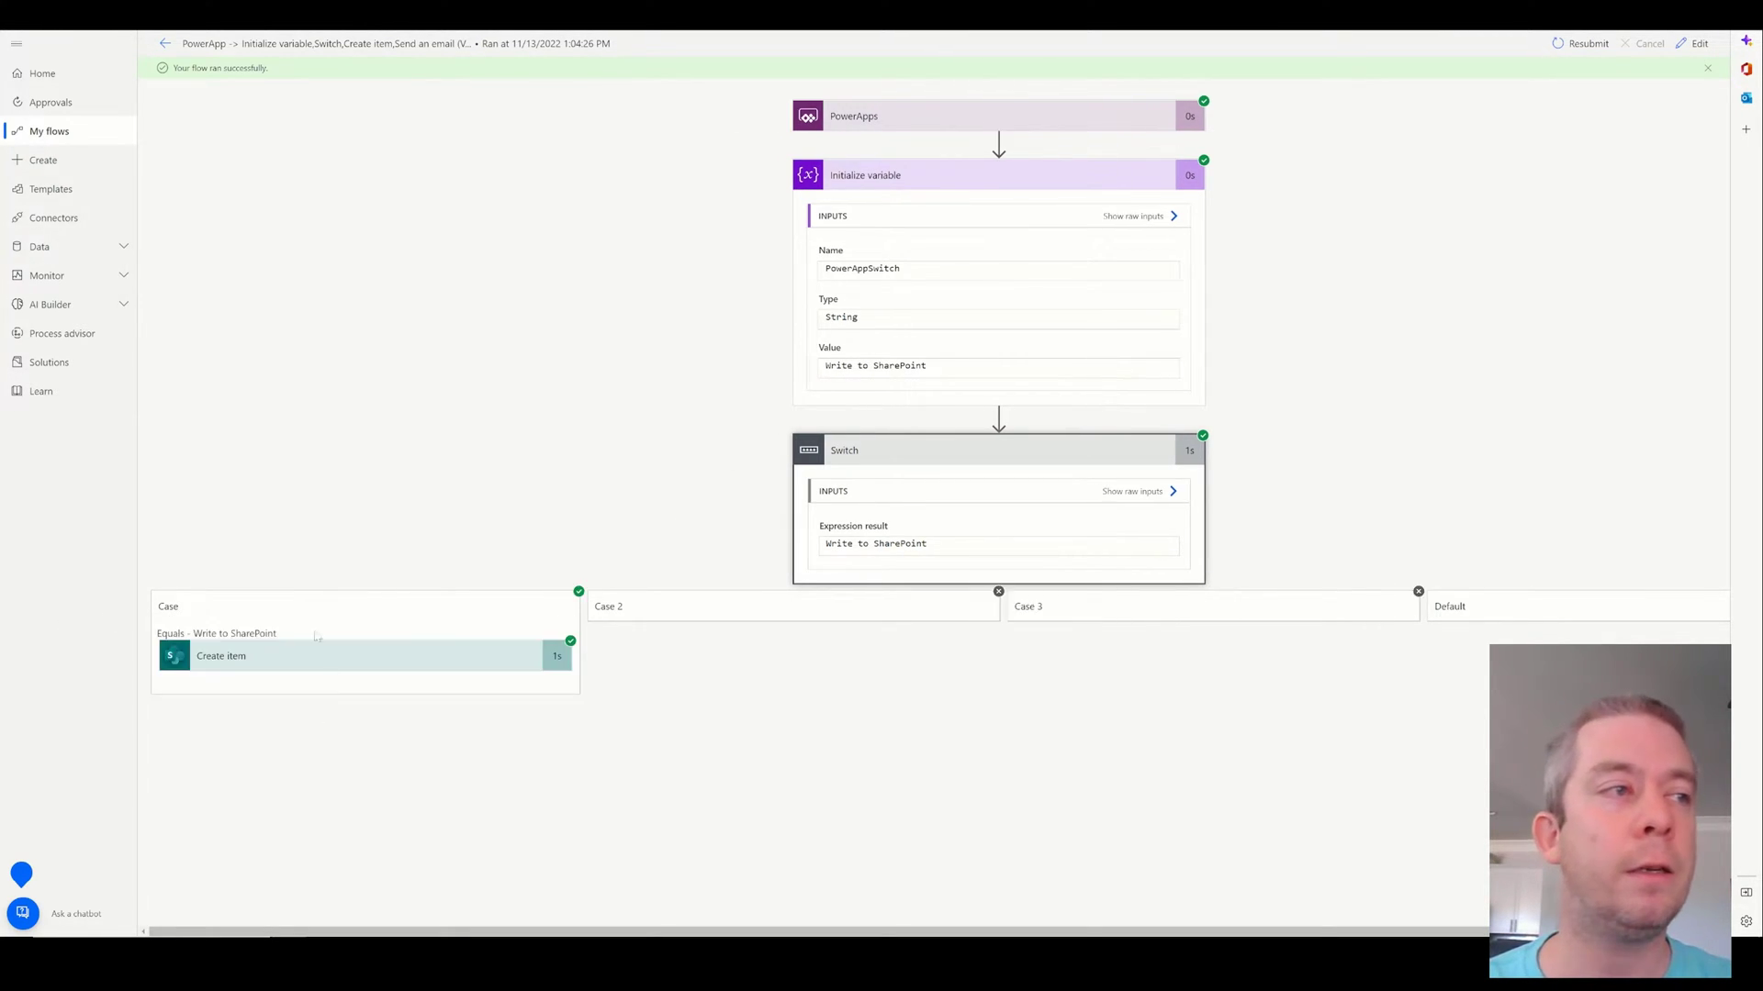
pyautogui.click(257, 652)
pyautogui.scroll(-6, 379, 576)
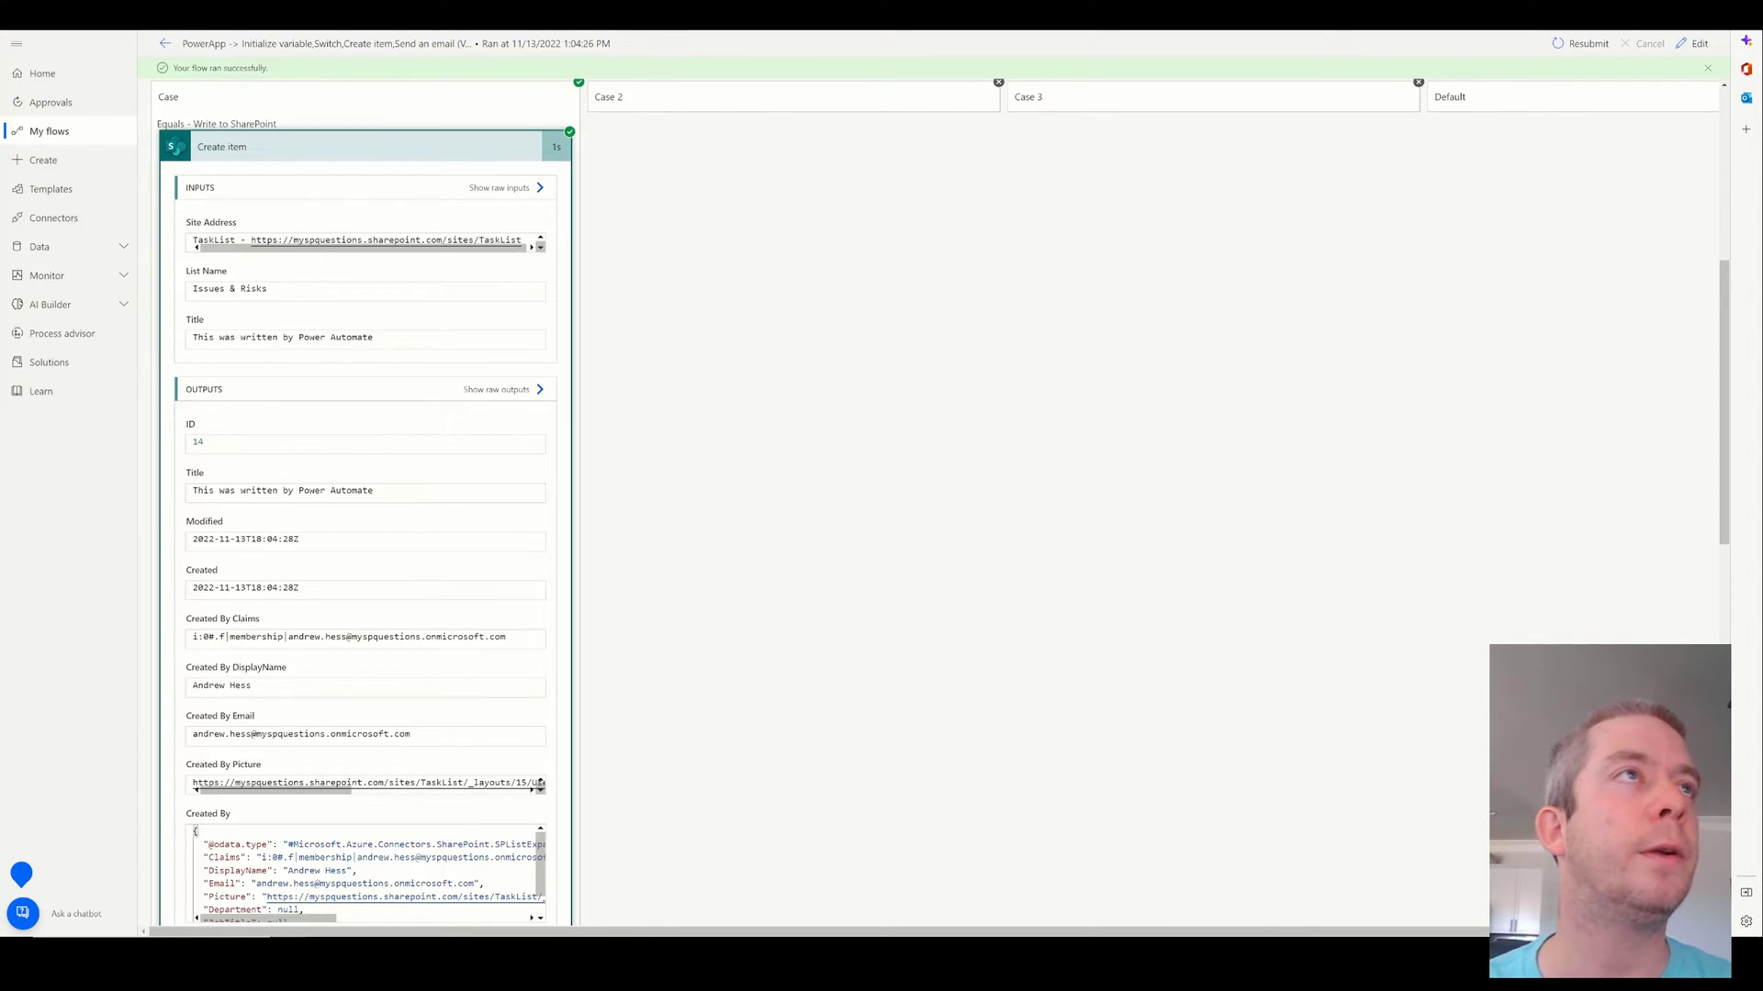
# In the running app, choose Send an Email from the dropdown and run the flow.
pyautogui.click(762, 16)
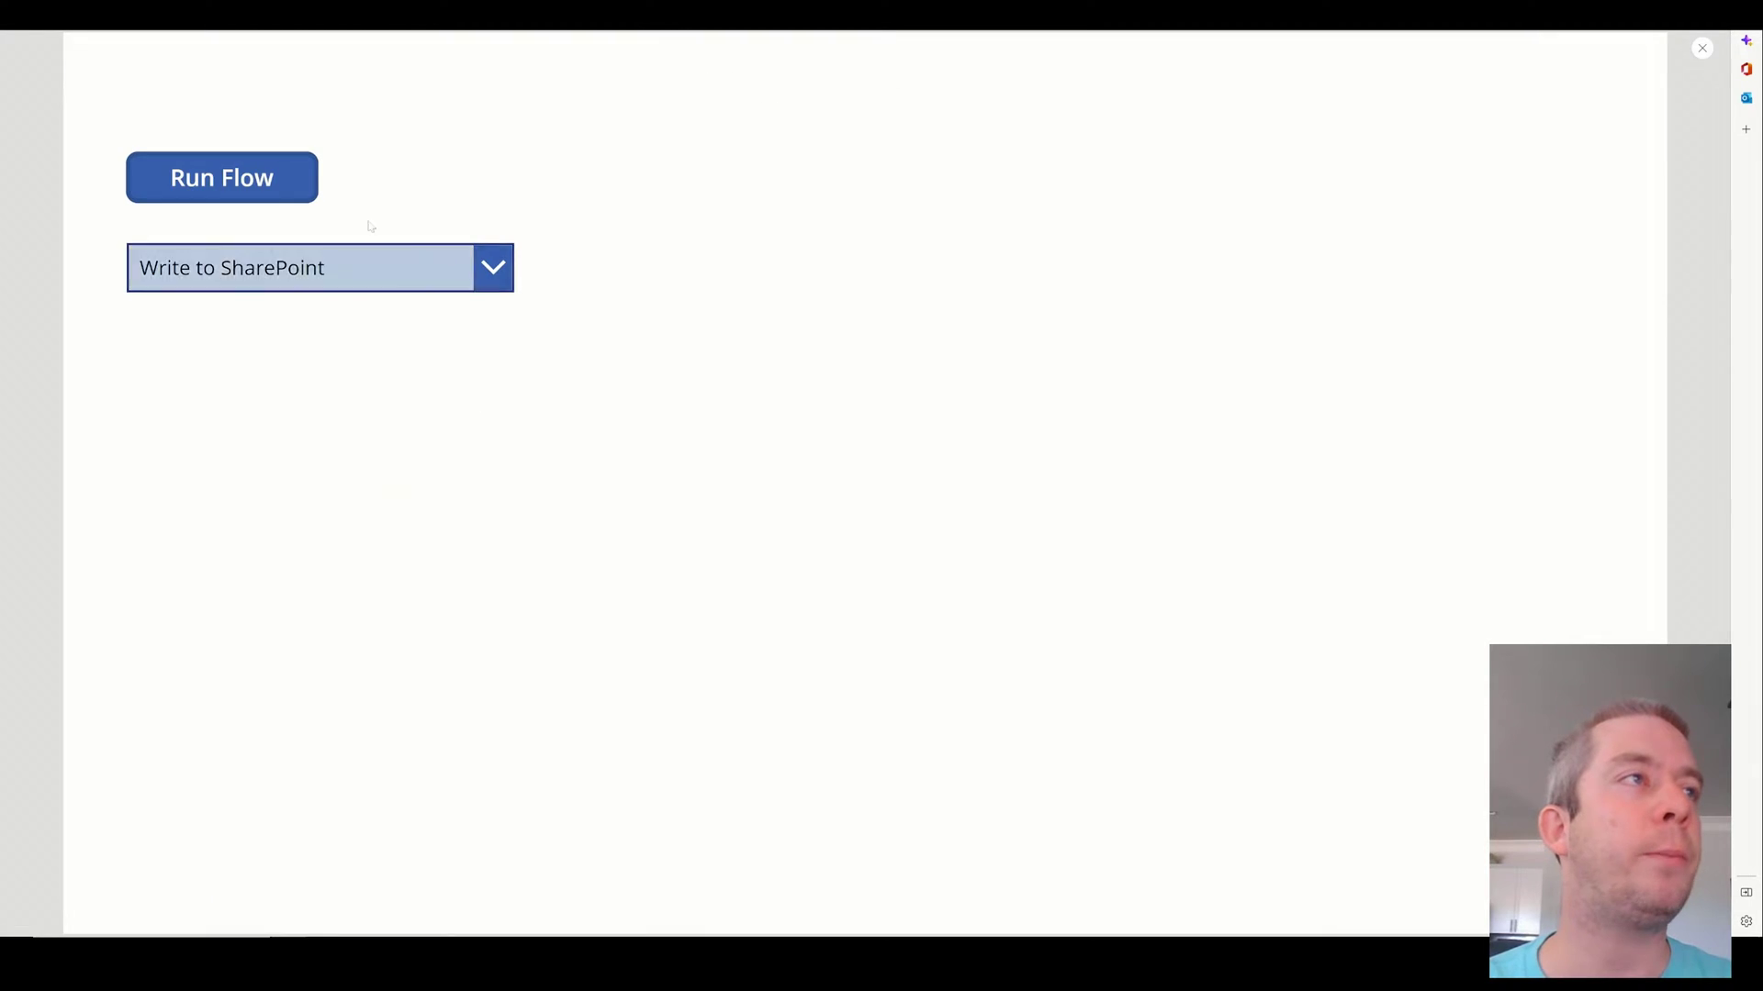
pyautogui.click(494, 286)
pyautogui.click(284, 367)
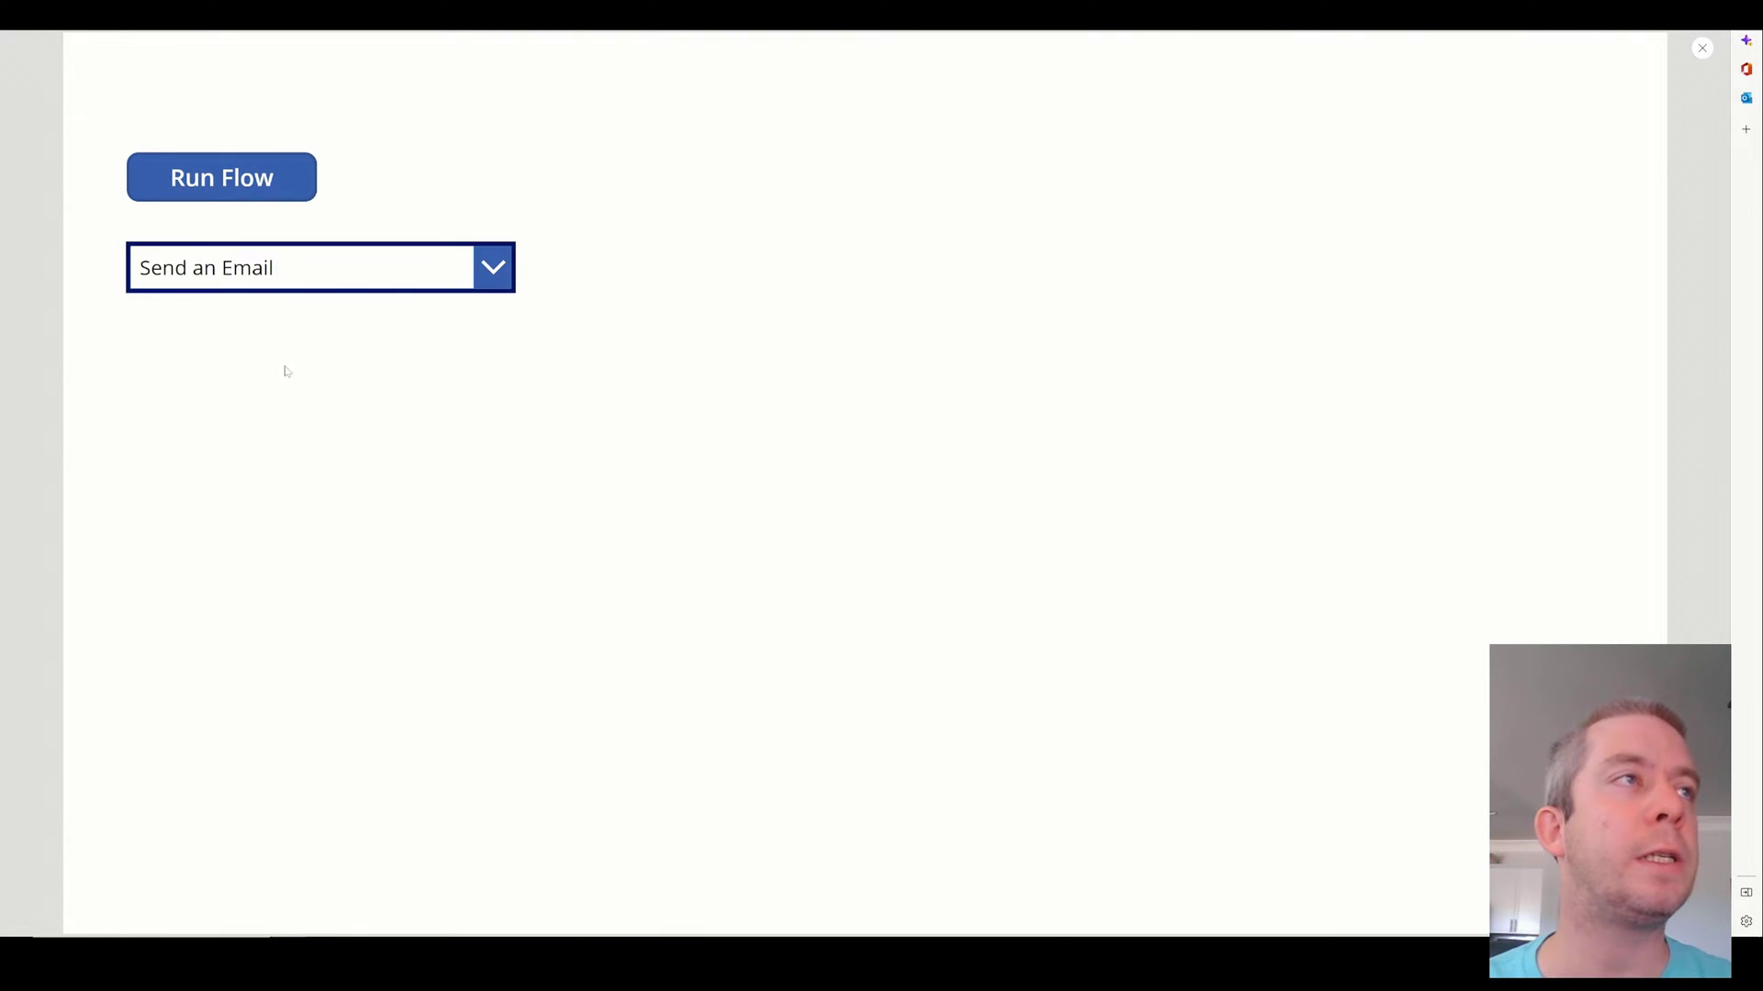
pyautogui.click(265, 185)
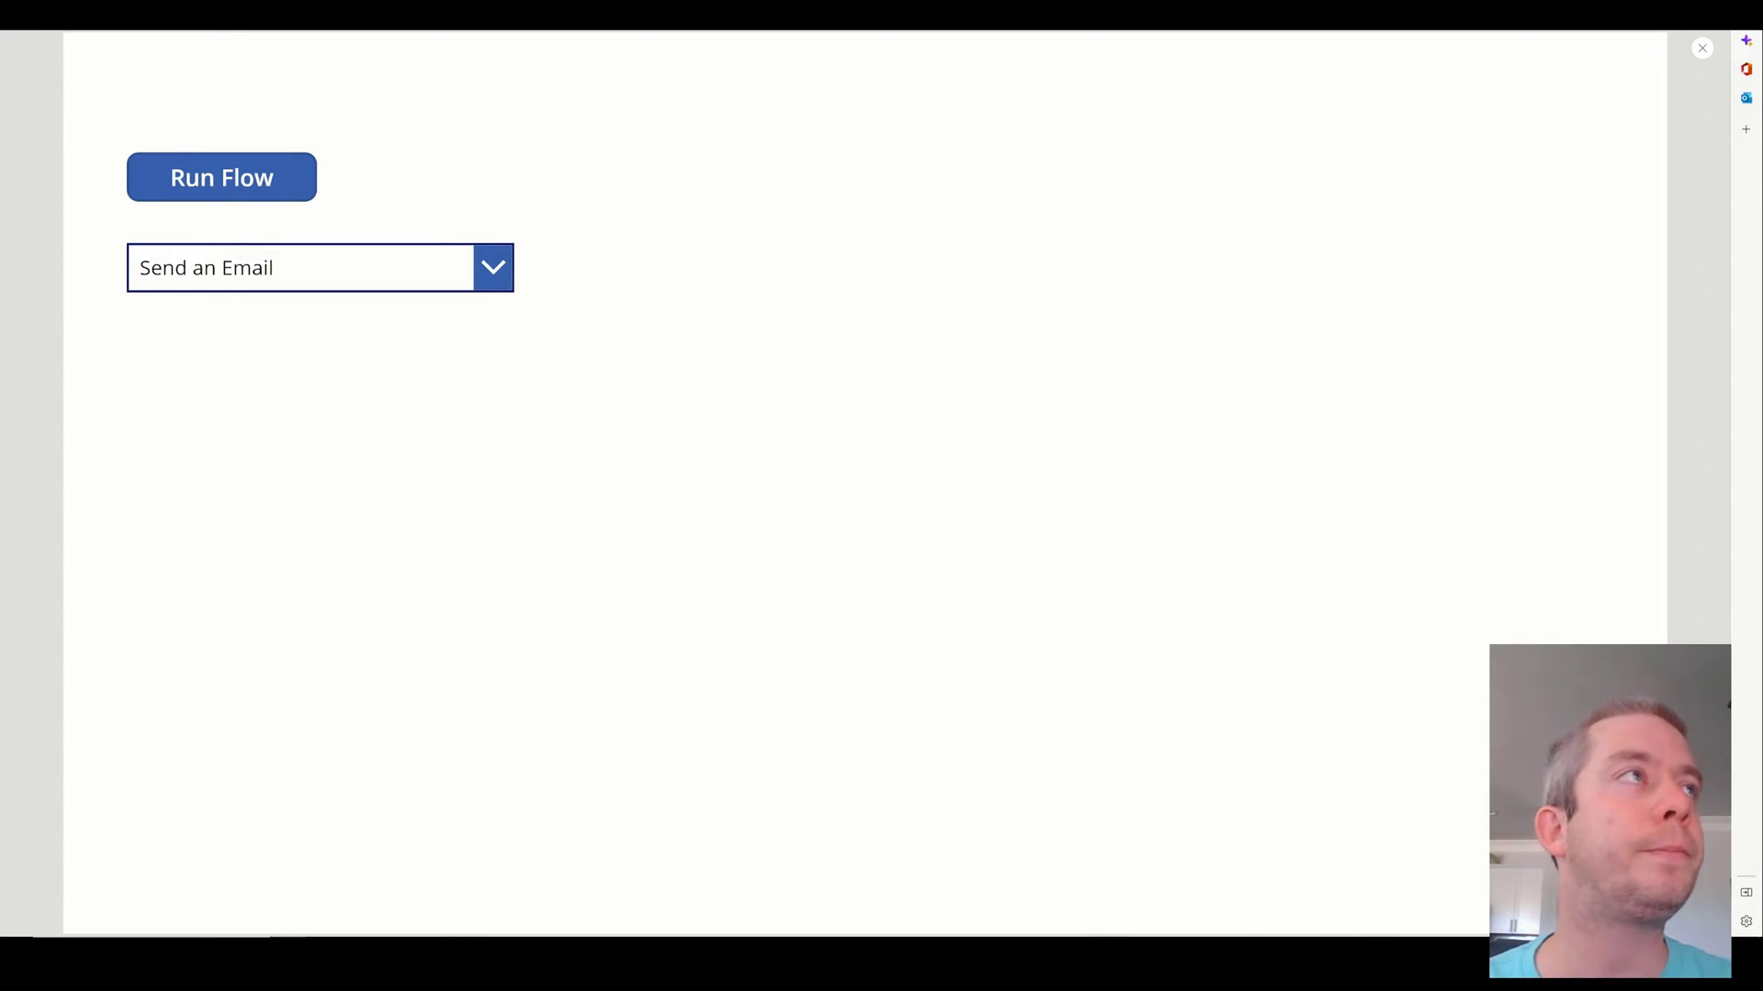
pyautogui.hotkey('ctrl', 'Tab')
pyautogui.hotkey('ctrl', 'Tab')
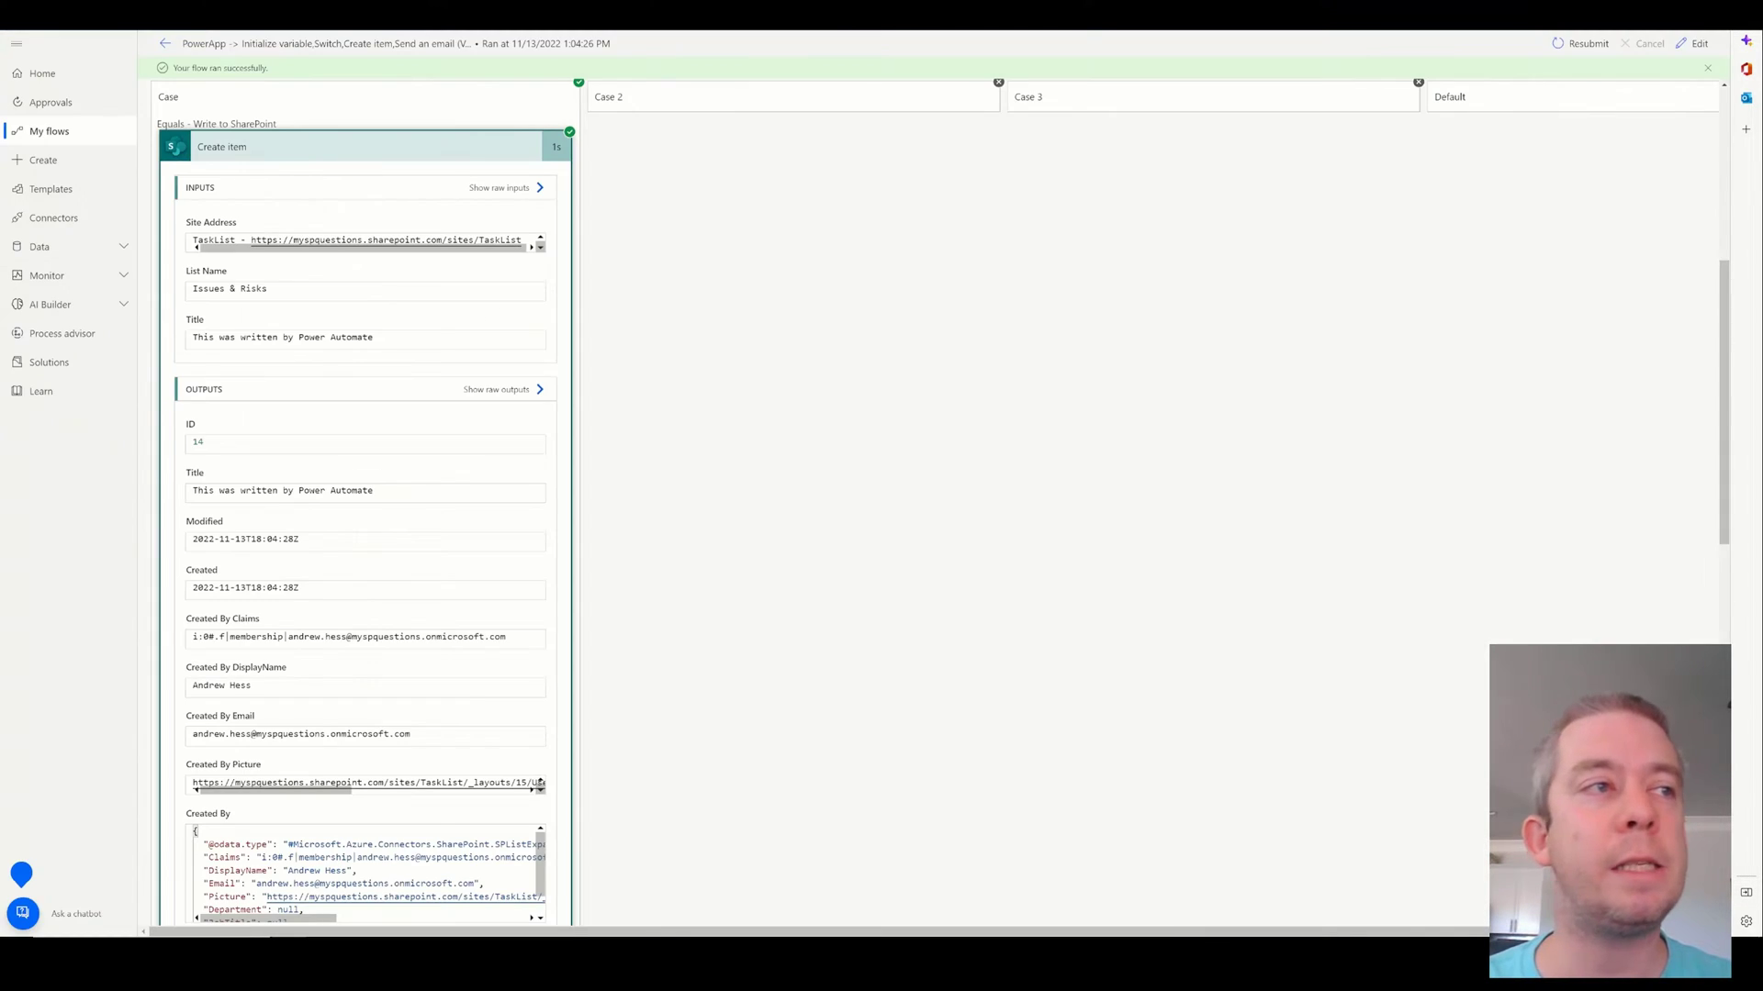
# Open the latest run and expand Switch, Case 2 and Send an email (V2) to verify it.
pyautogui.click(167, 44)
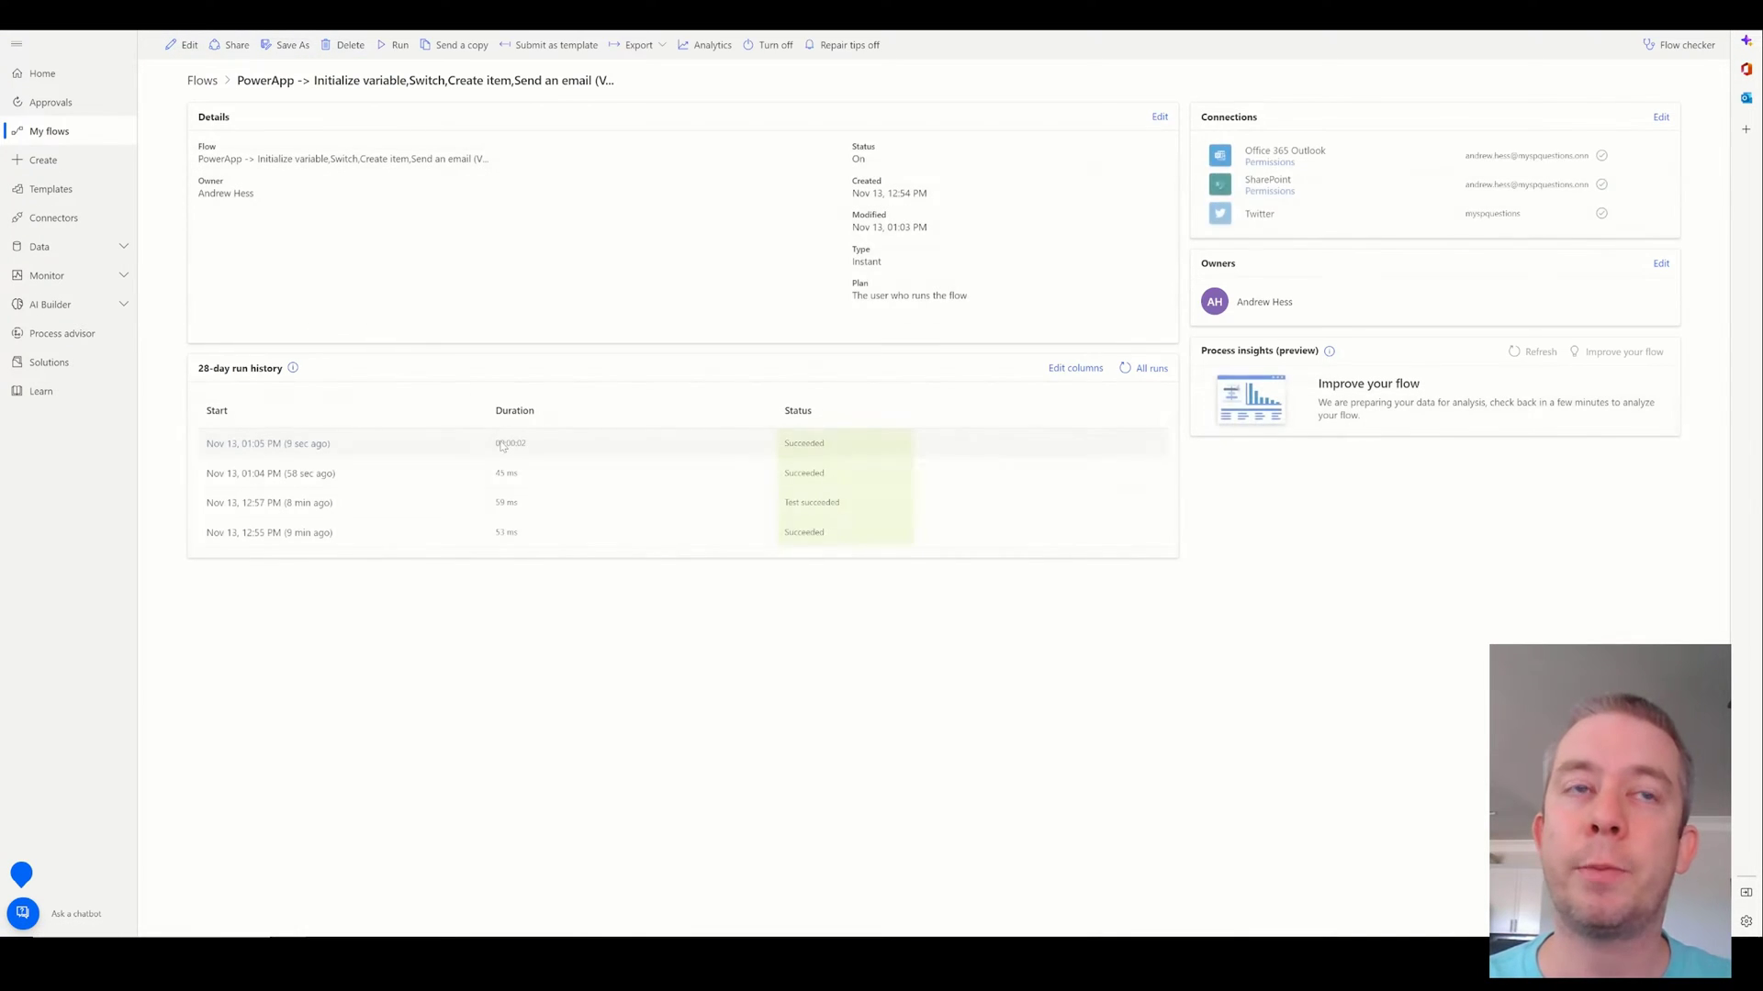
pyautogui.click(298, 448)
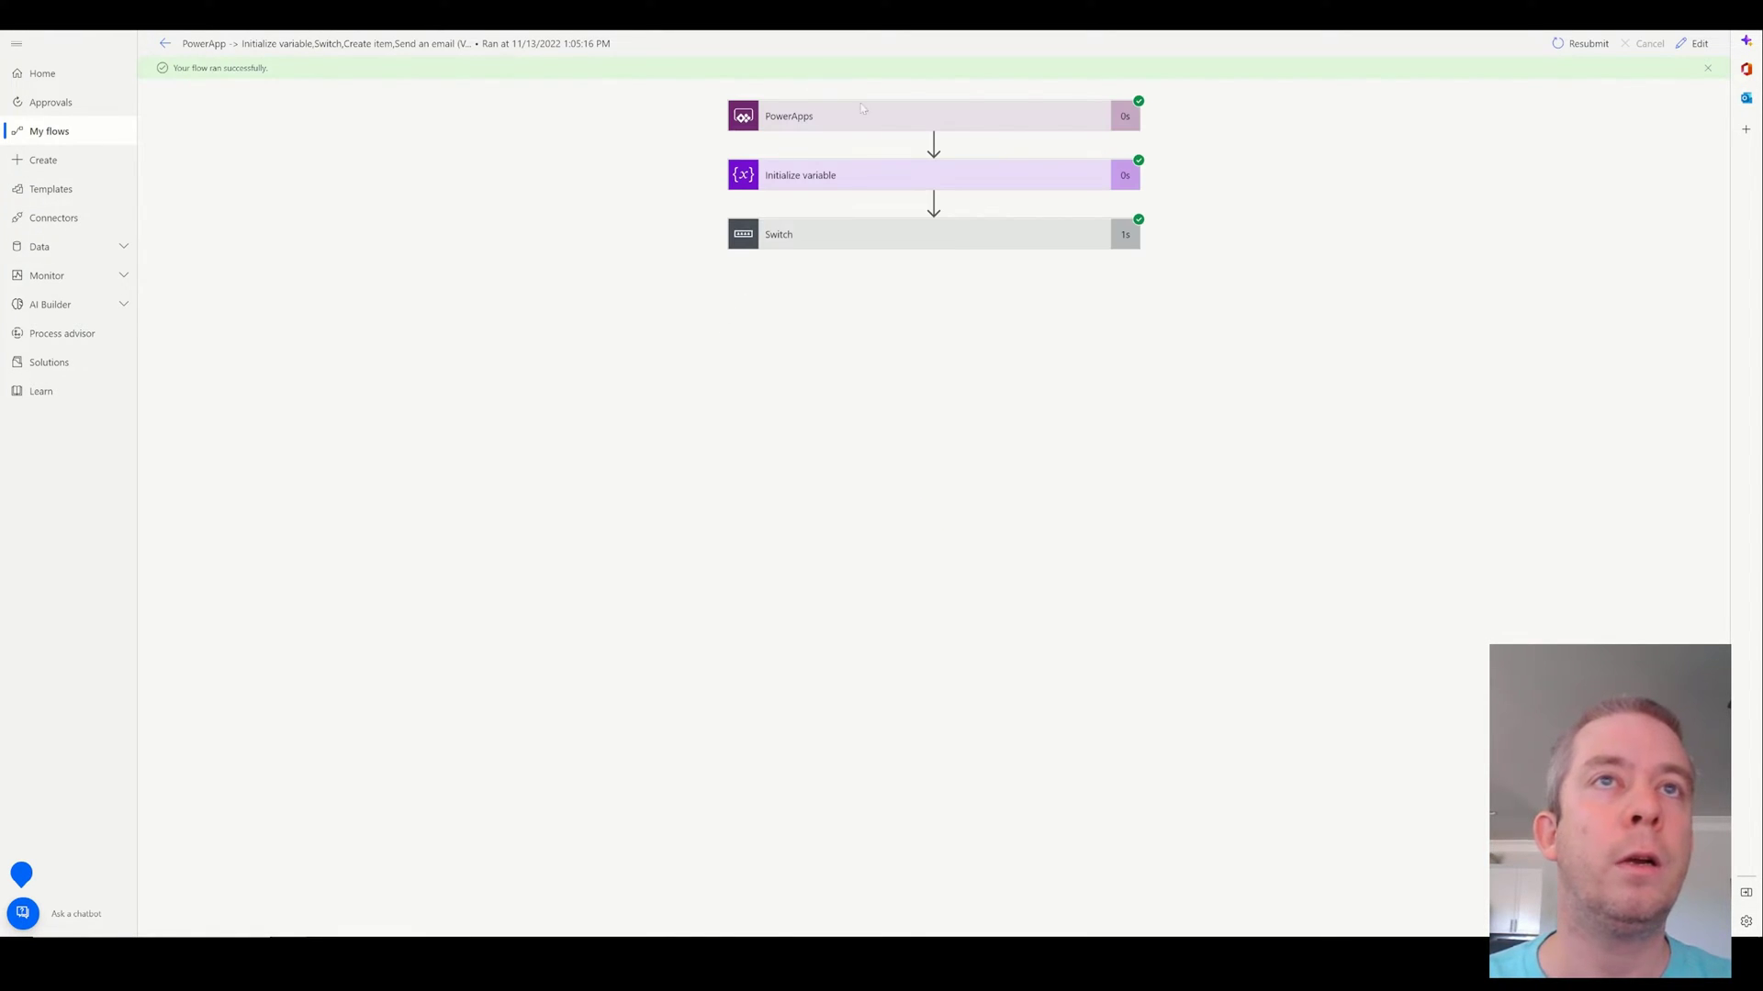
pyautogui.click(828, 233)
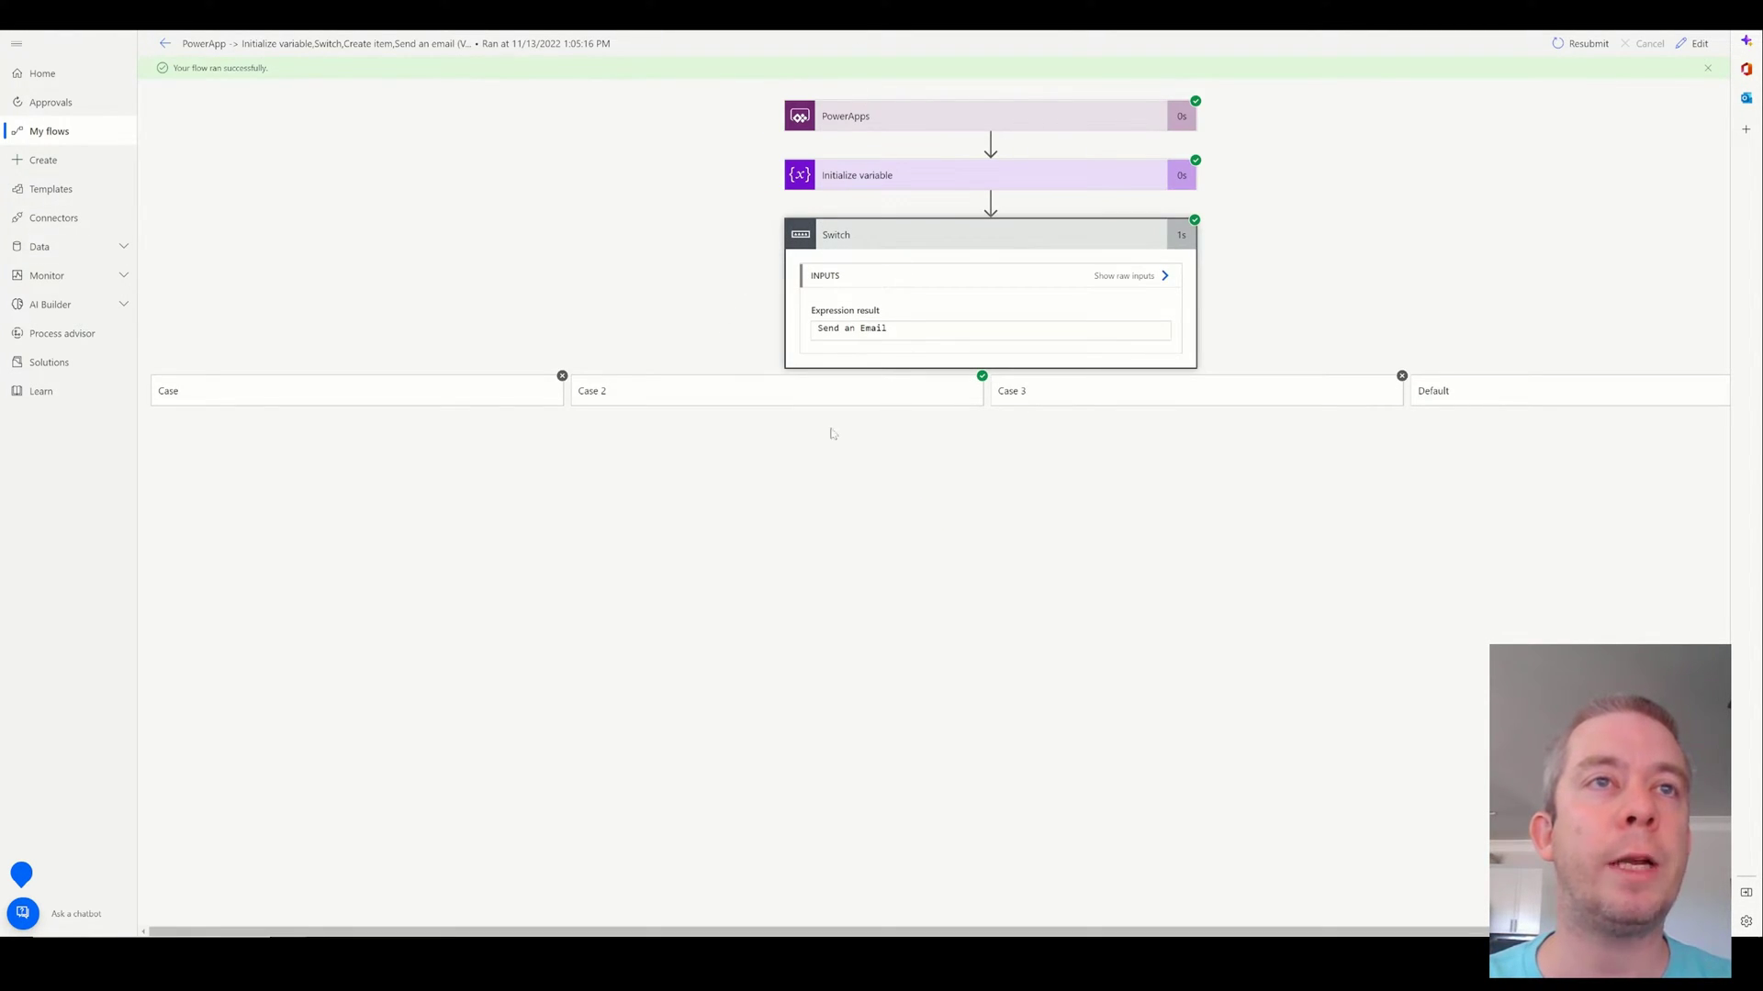
pyautogui.click(662, 402)
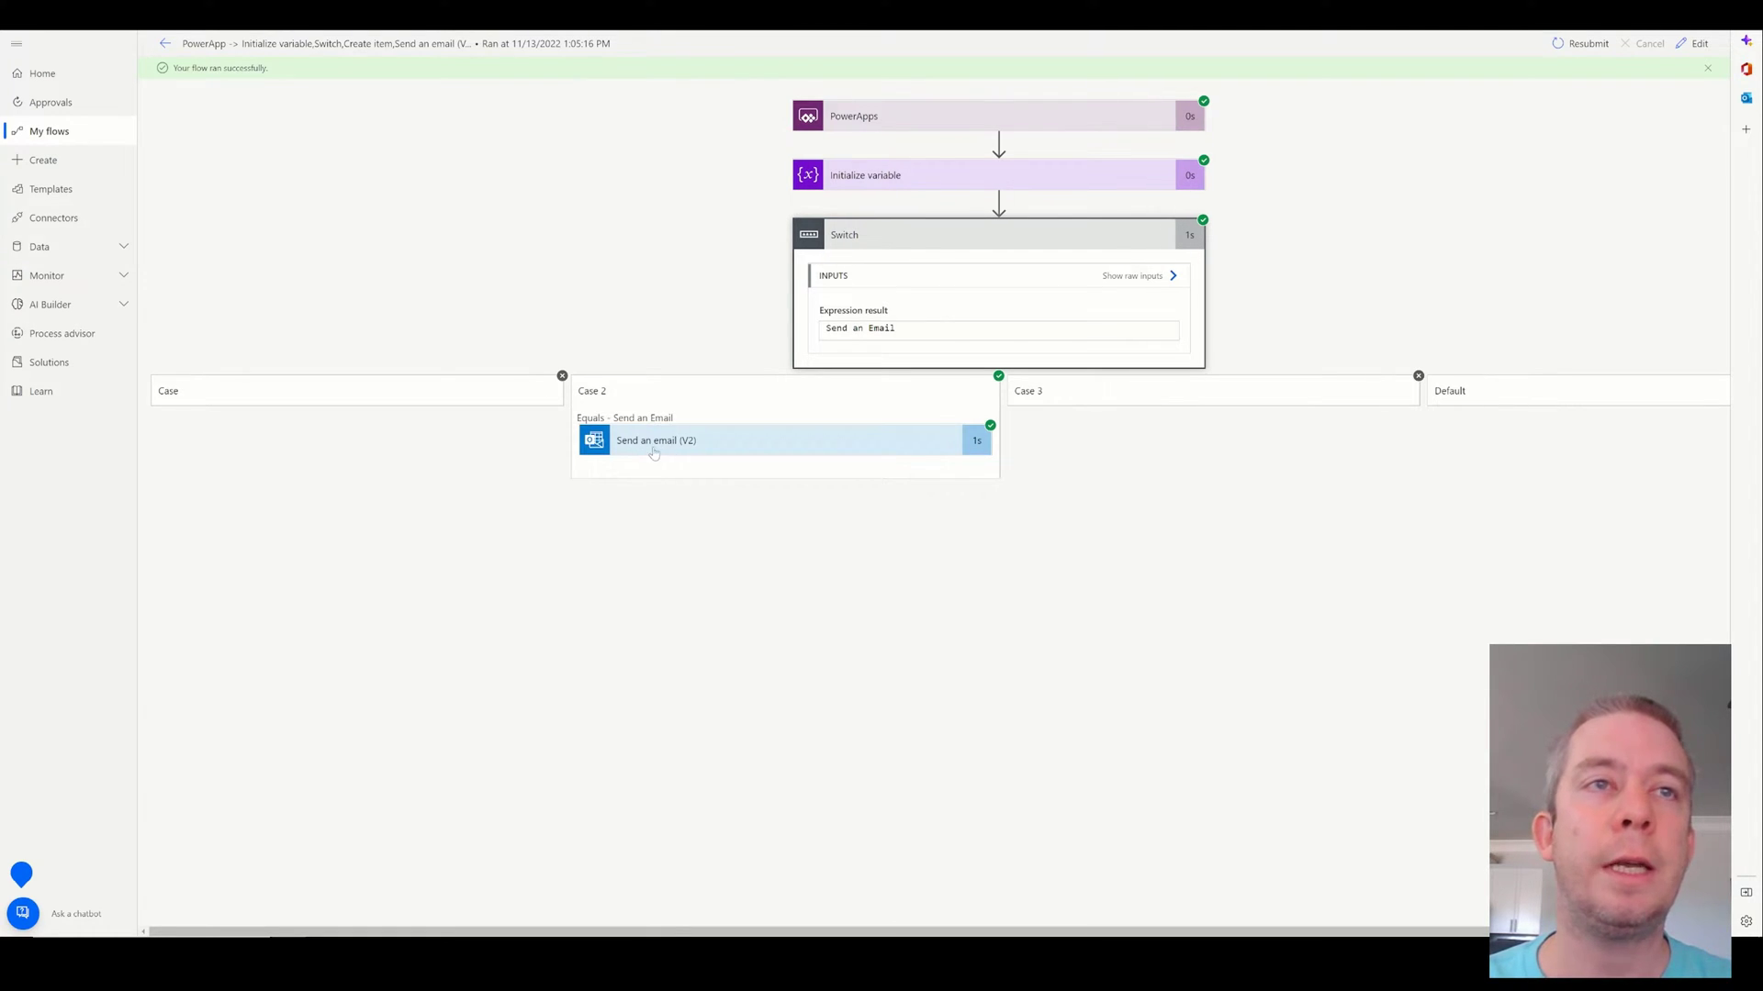
pyautogui.click(701, 452)
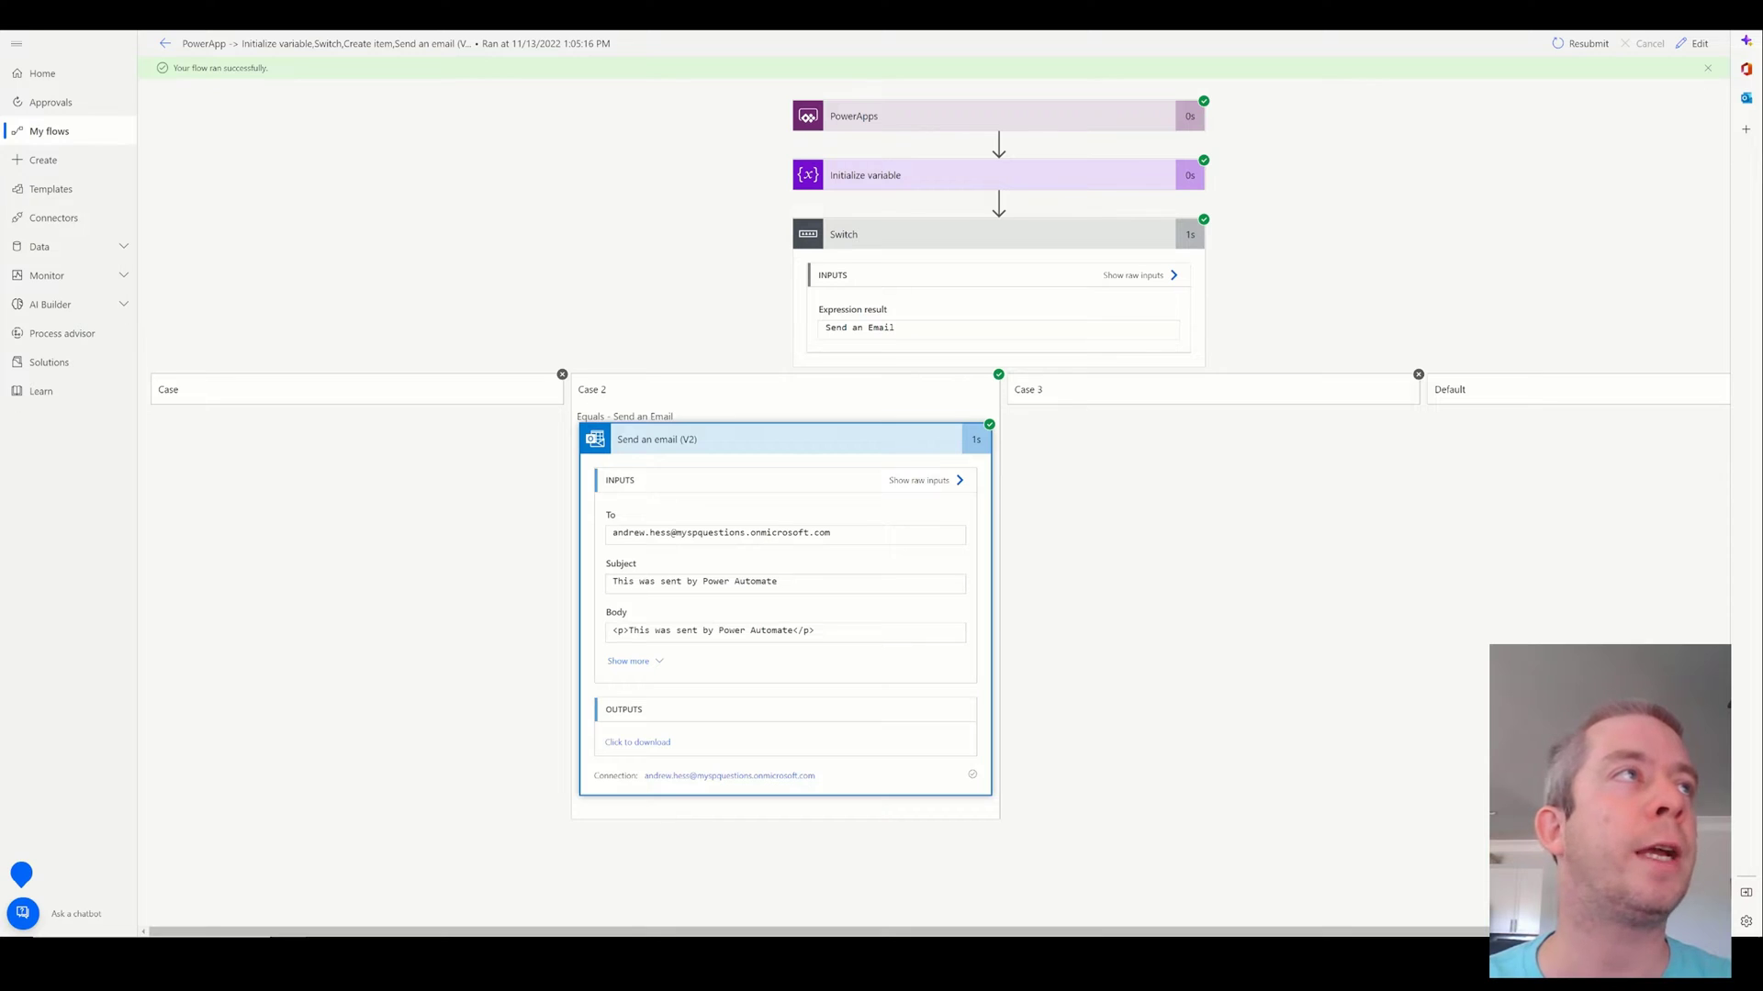
# Open Outlook in a new tab from the Microsoft 365 app launcher.
pyautogui.hotkey('ctrl', 'Tab')
pyautogui.click(16, 39)
pyautogui.click(125, 118)
pyautogui.click(143, 157)
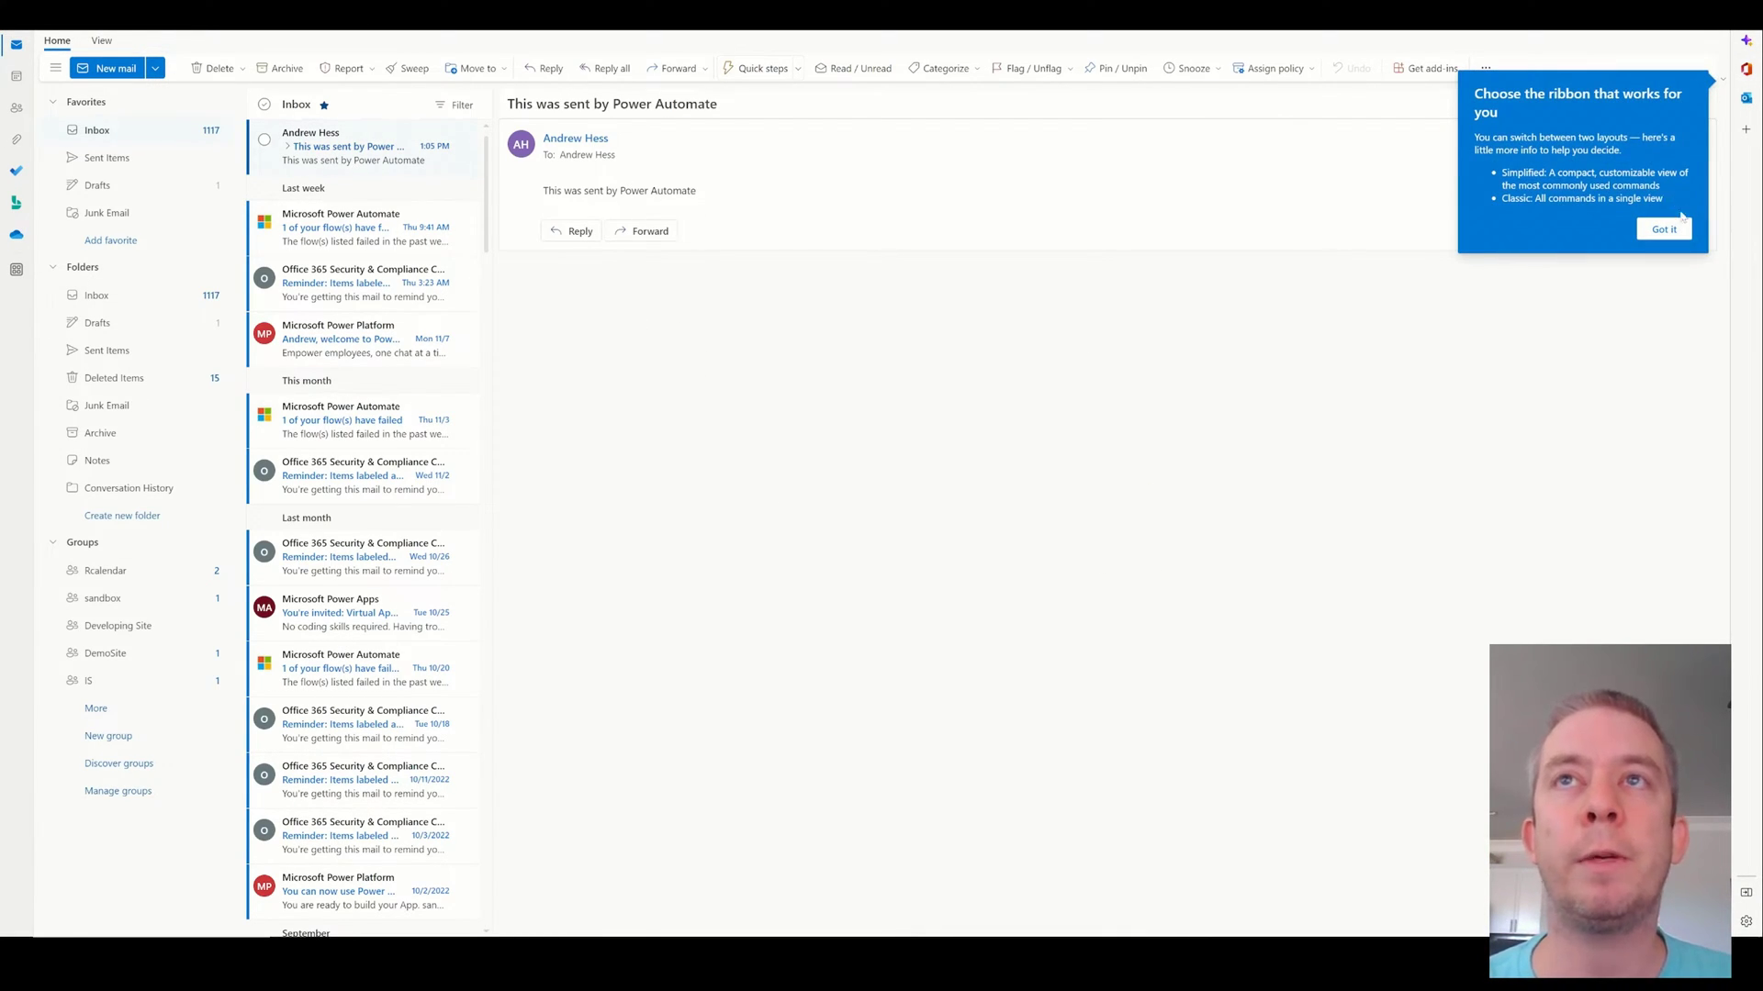
# Dismiss the ribbon tip and highlight the body of the 'This was sent by Power Automate' email.
pyautogui.click(1680, 225)
pyautogui.moveTo(542, 193); pyautogui.dragTo(724, 200)
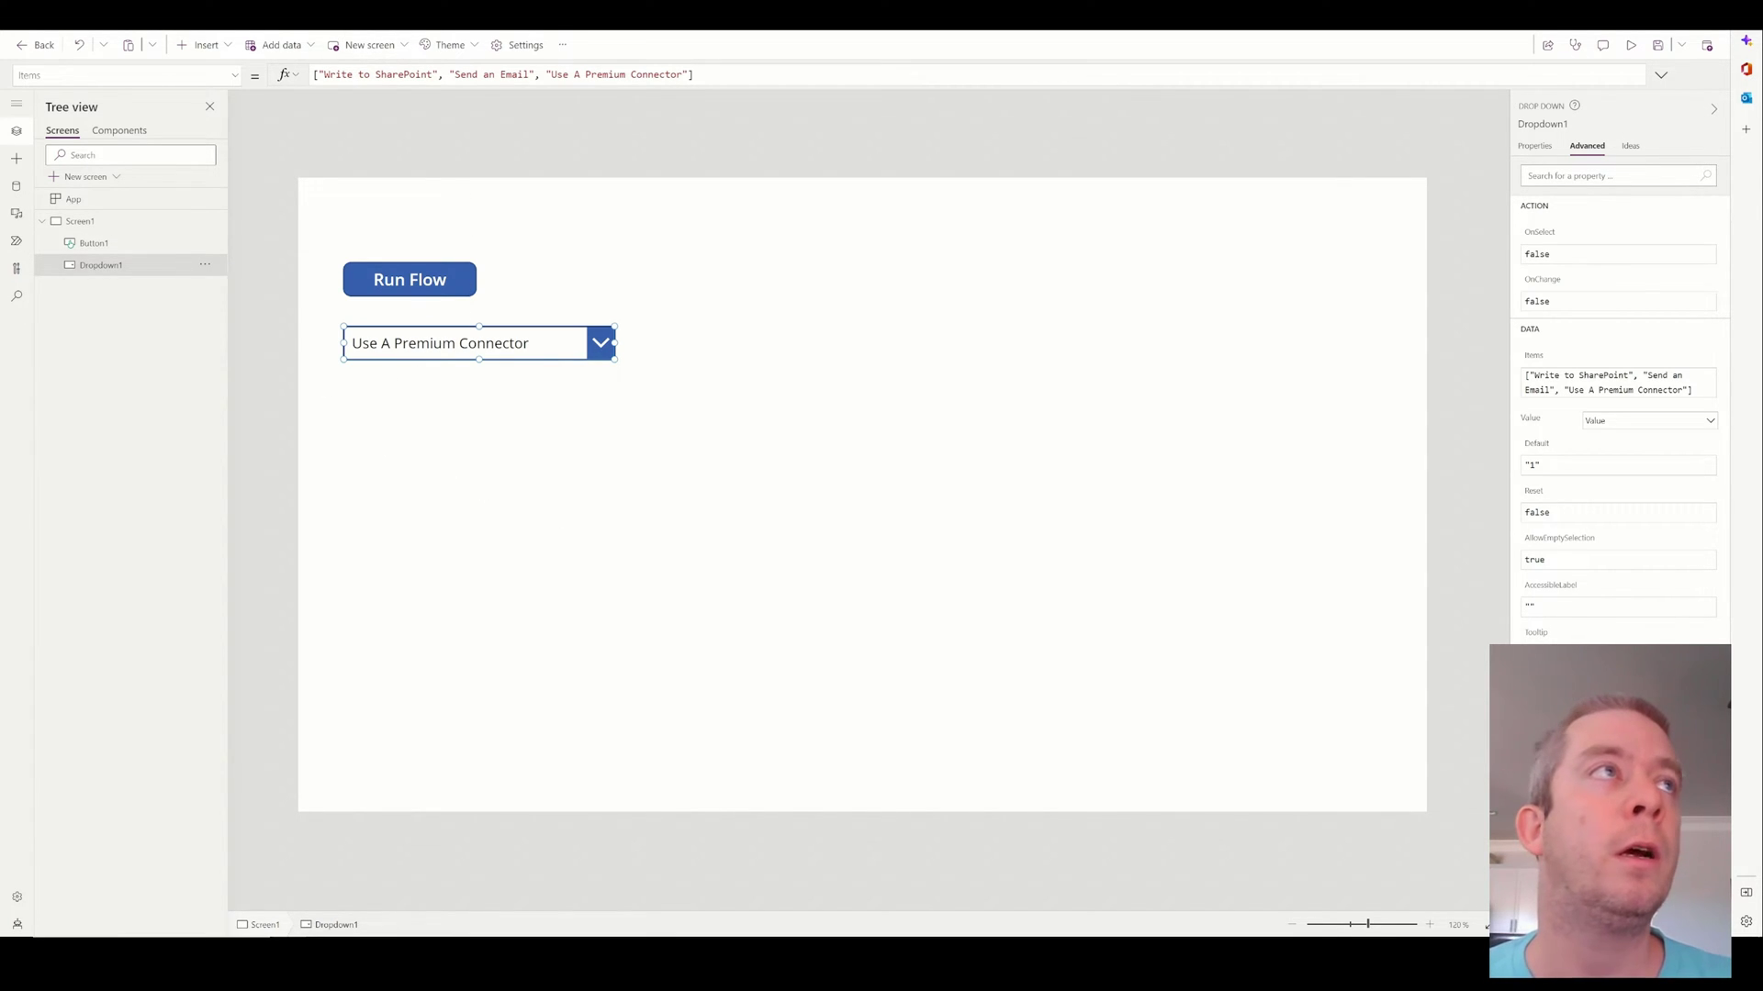
# Open the flow in edit mode, expand Switch and all three cases, then run Flow checker.
pyautogui.hotkey('alt', 'Tab')
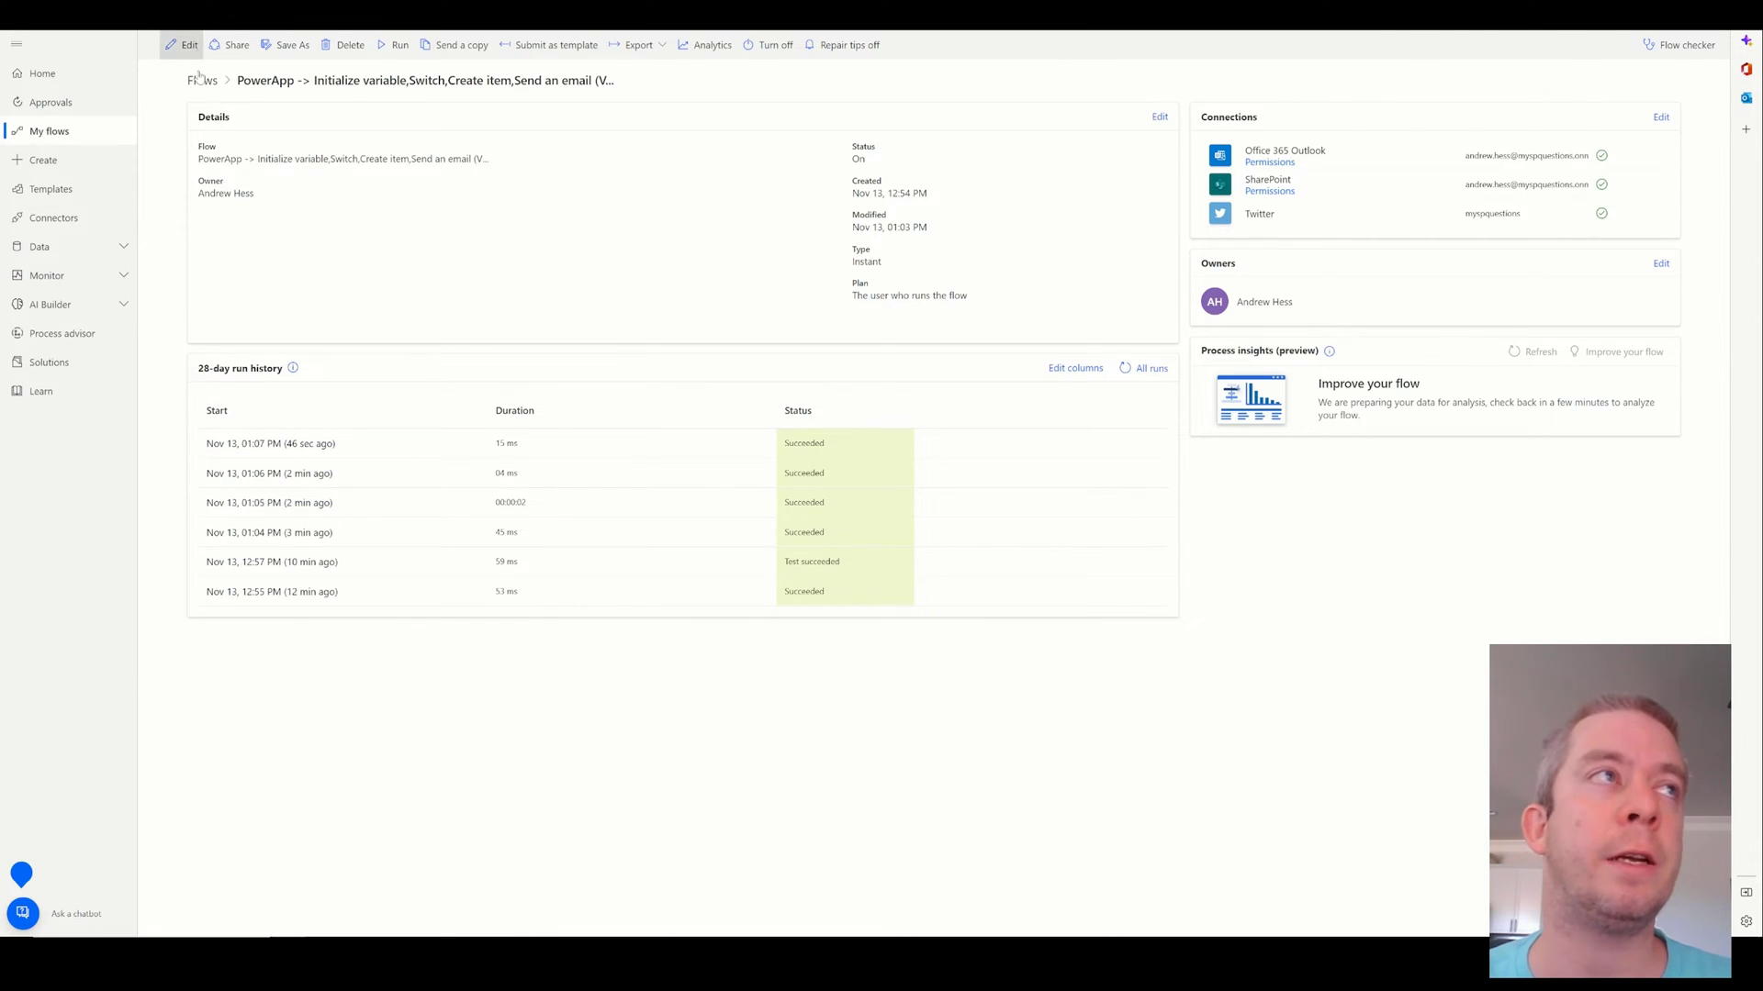
pyautogui.click(189, 45)
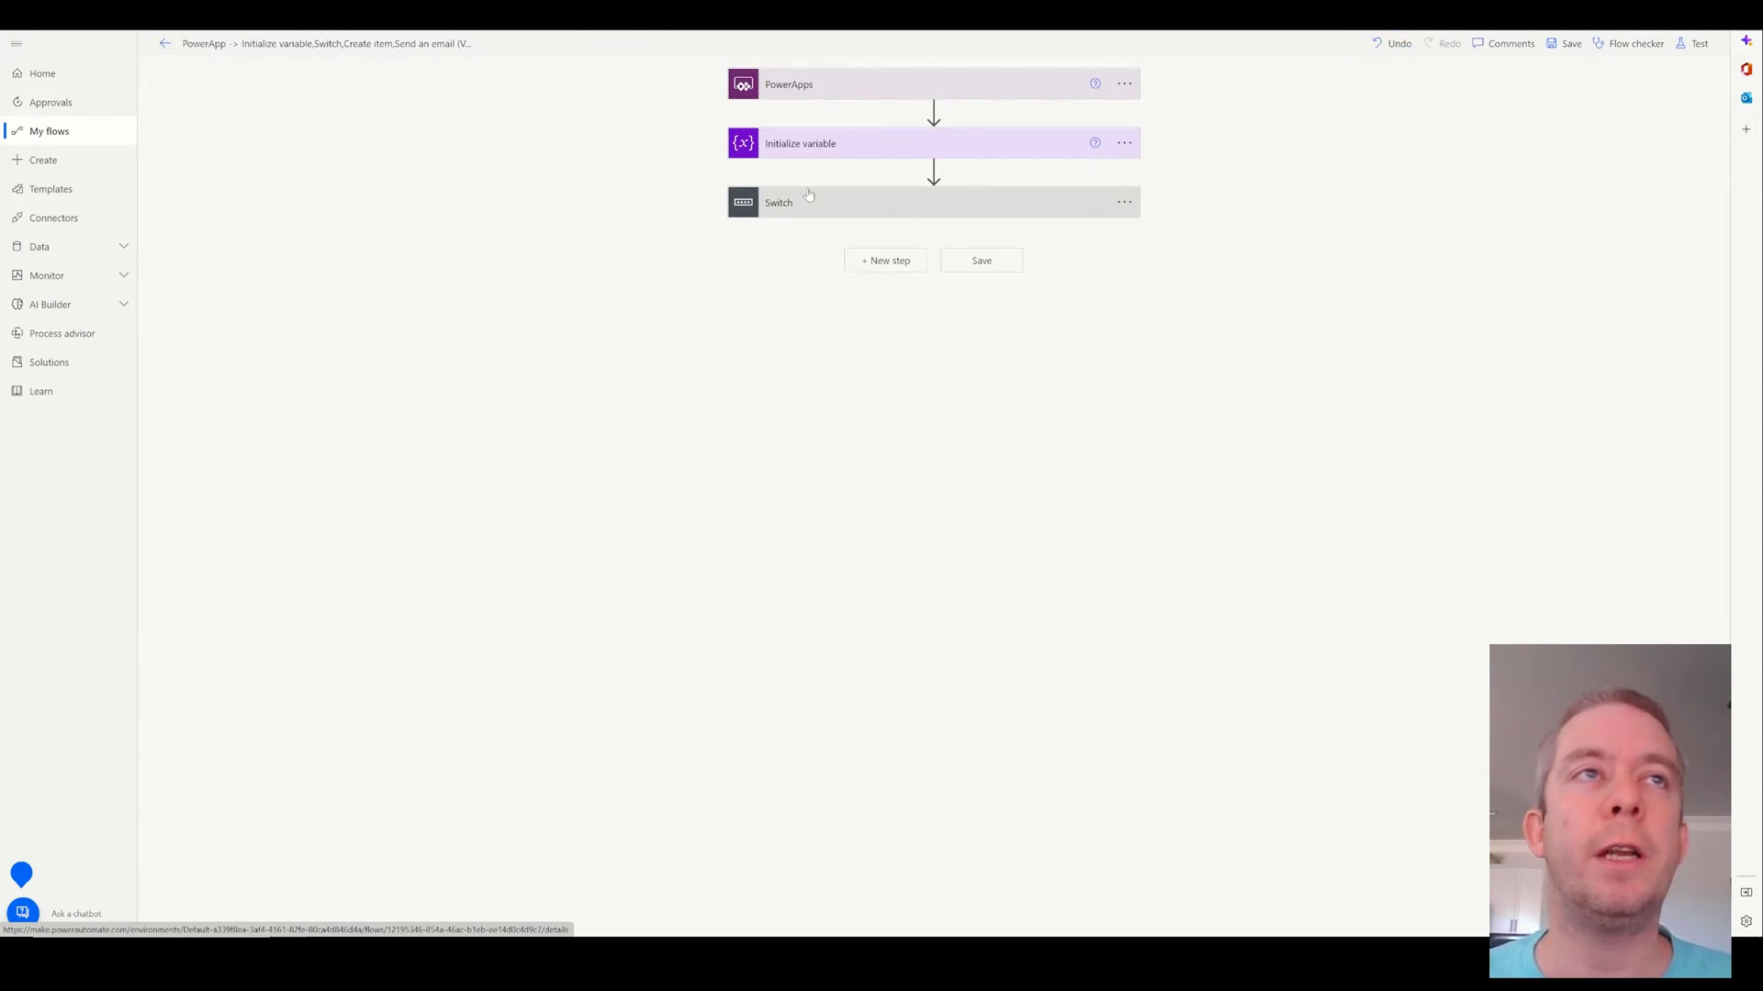
pyautogui.click(1102, 196)
pyautogui.click(1134, 282)
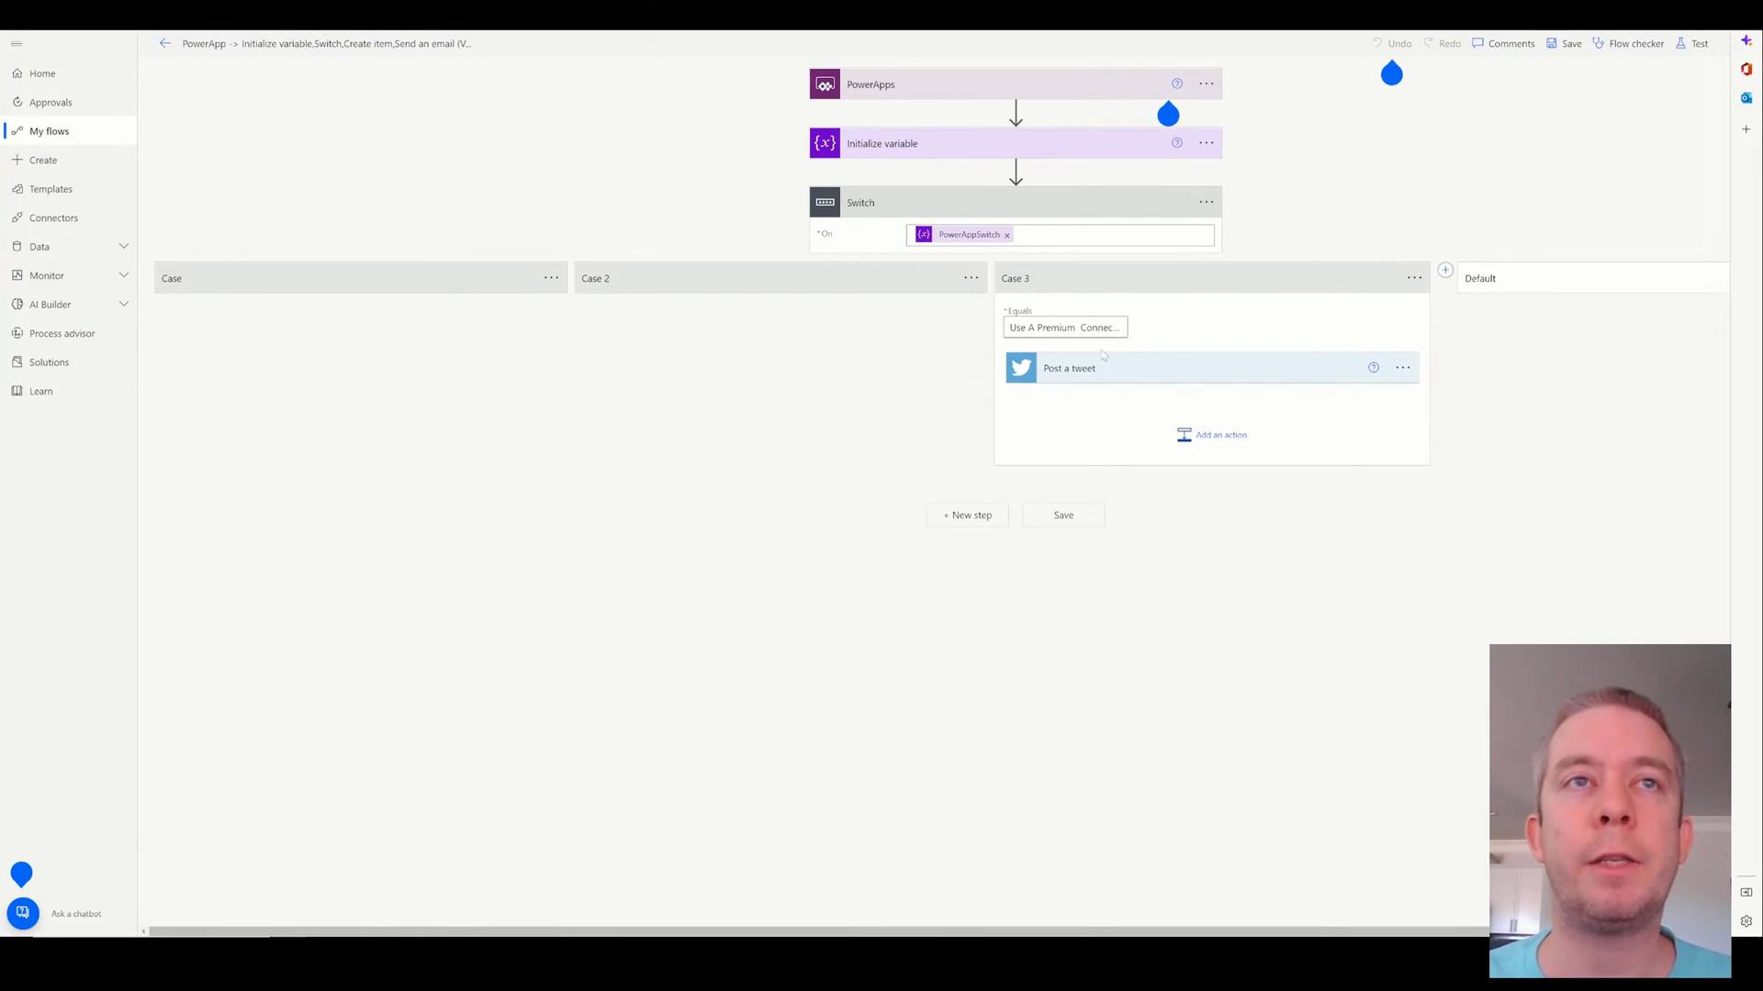
pyautogui.click(686, 296)
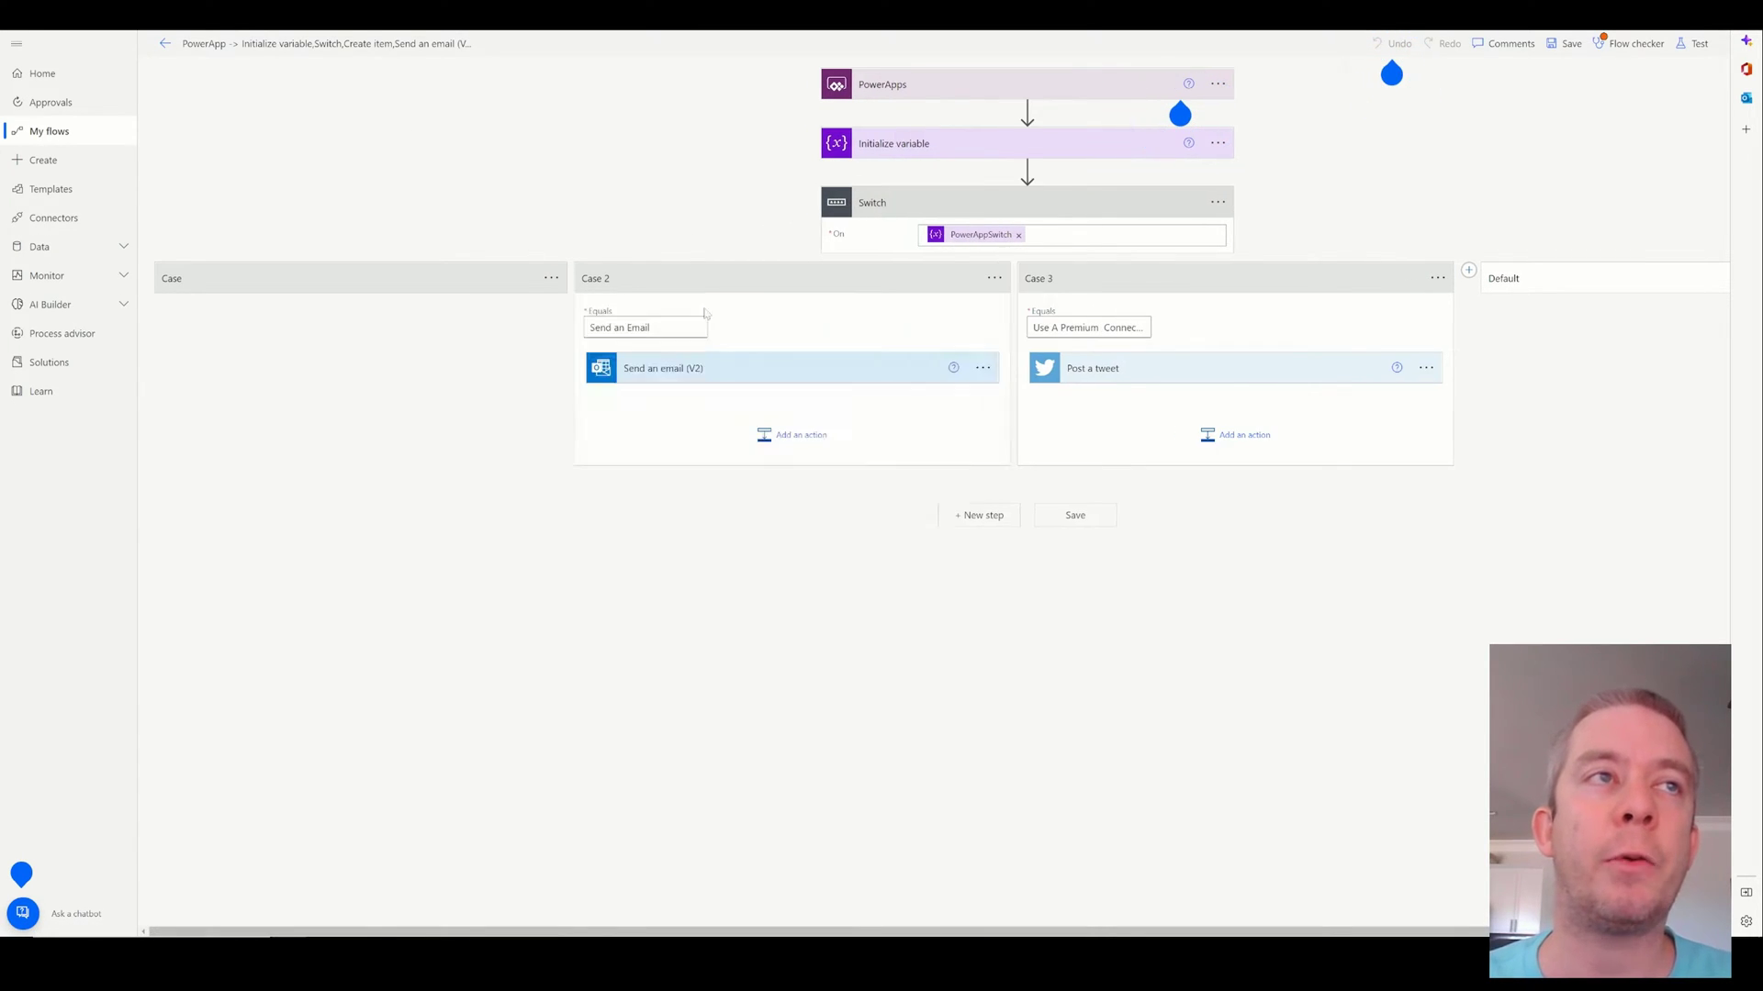
pyautogui.click(299, 330)
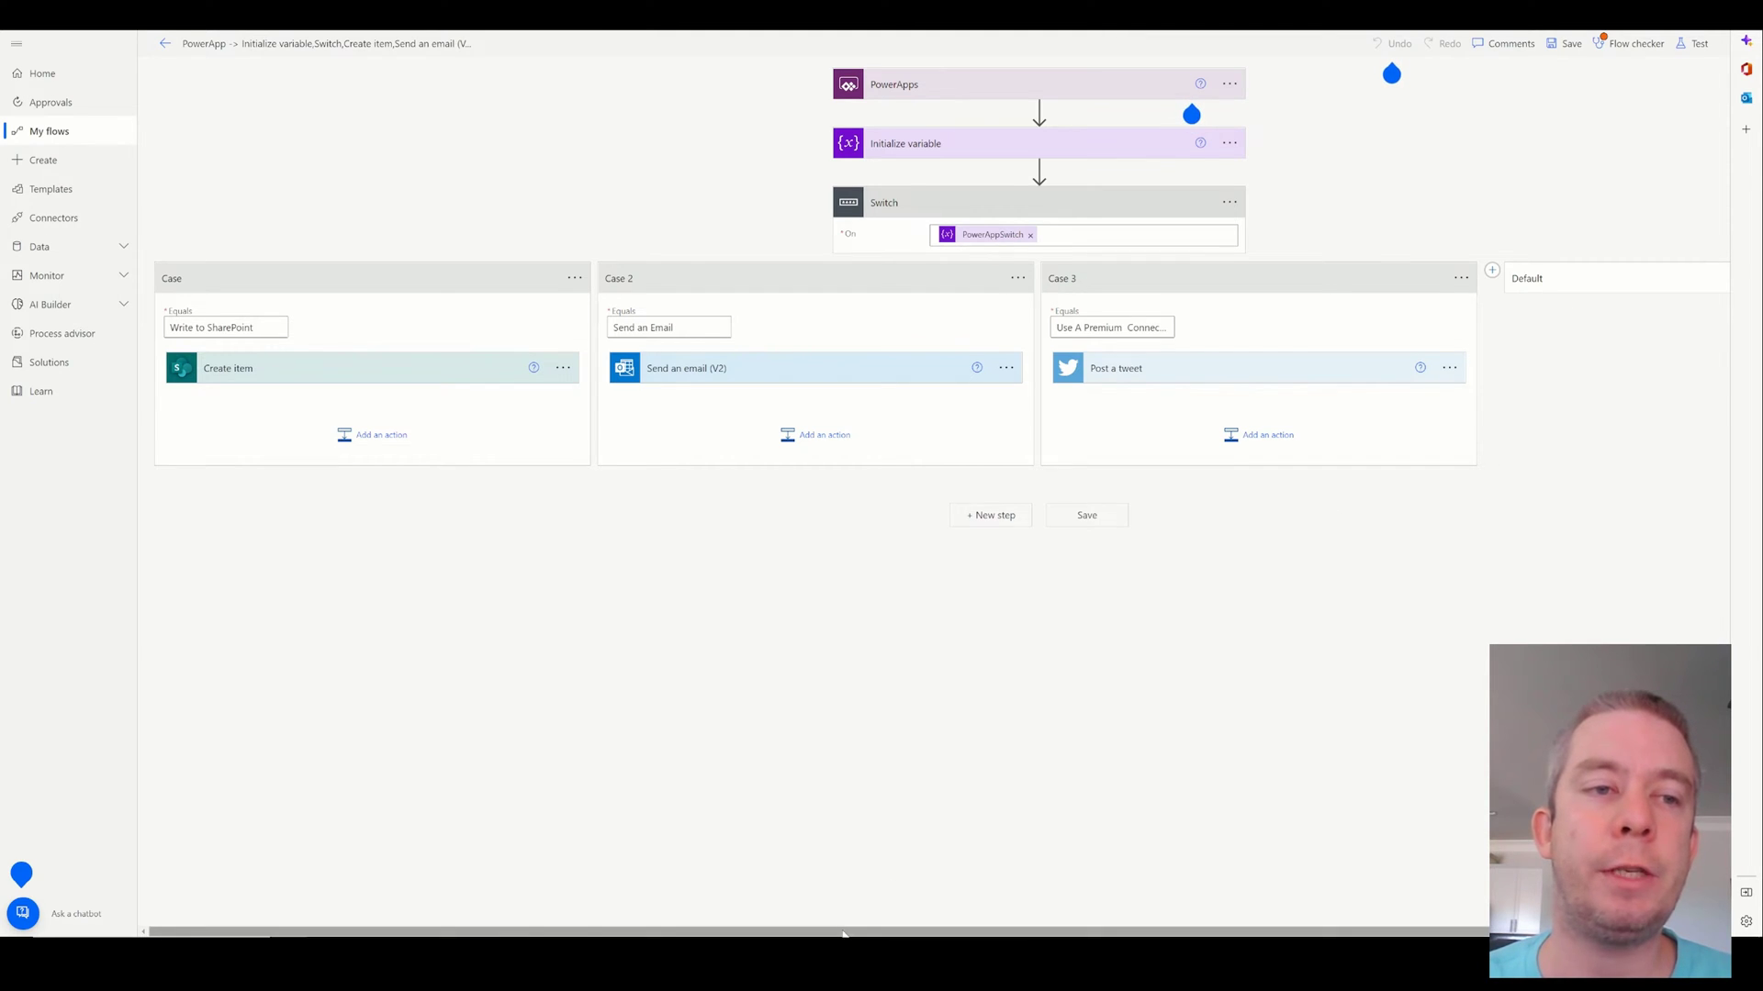
pyautogui.hscroll(3, 895, 887)
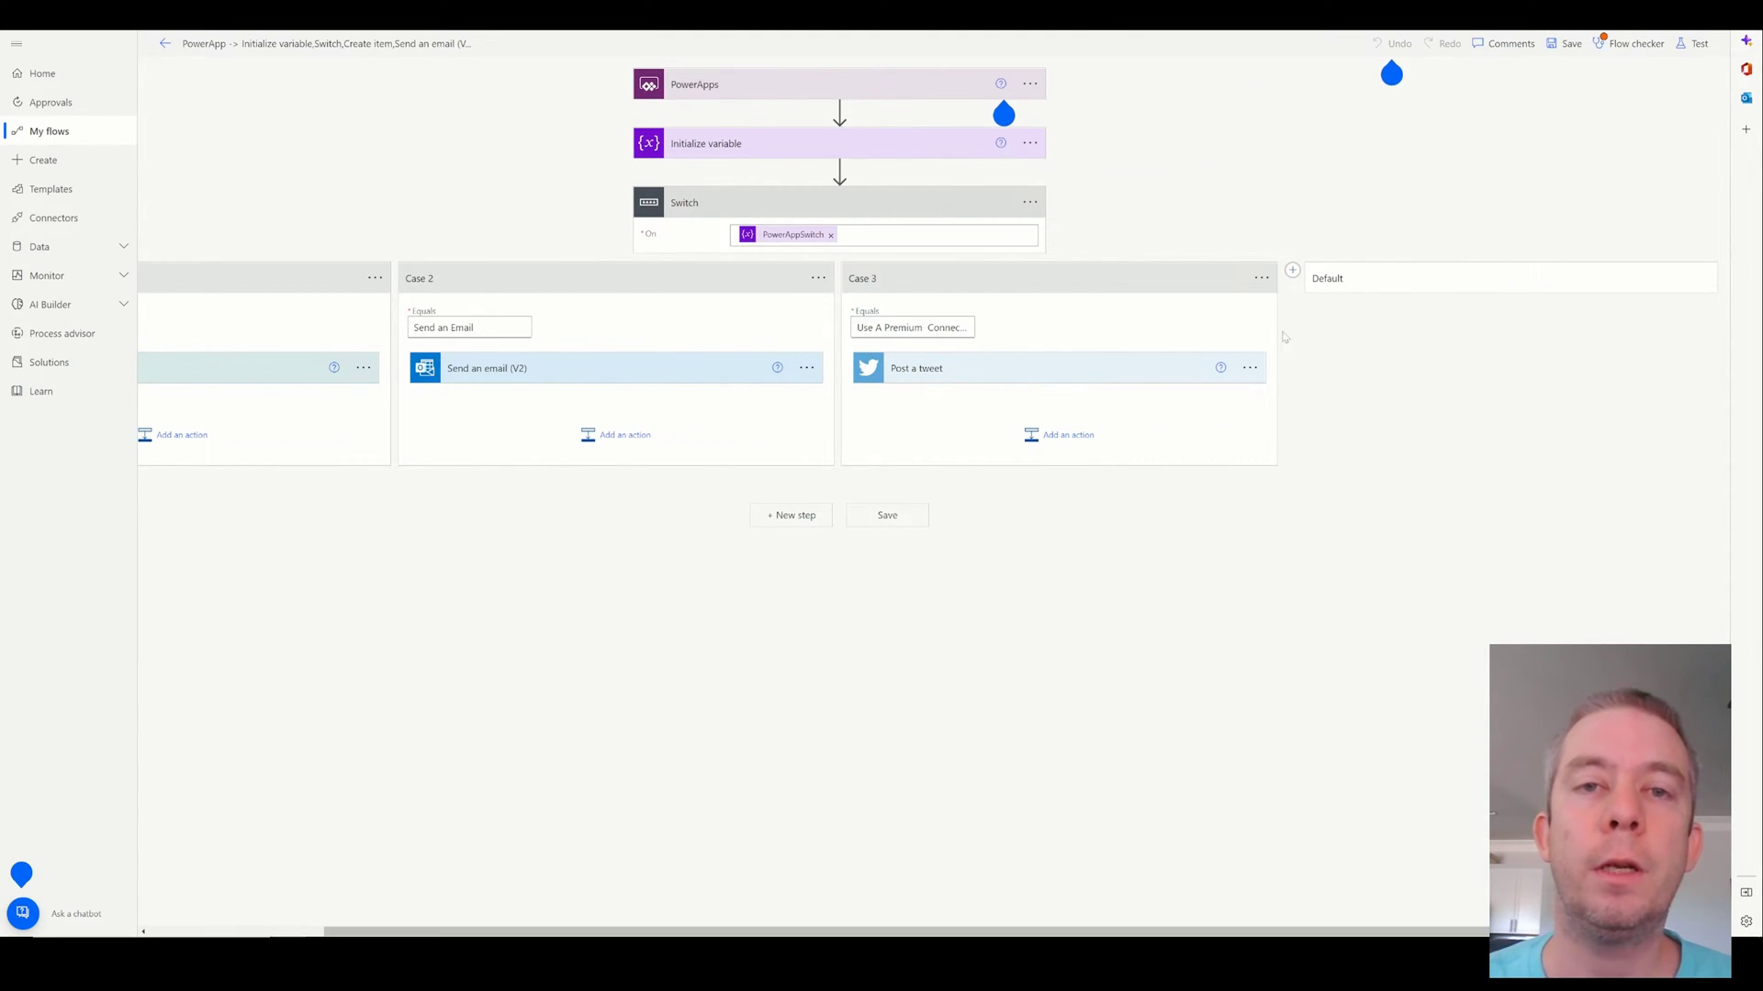
pyautogui.click(1630, 44)
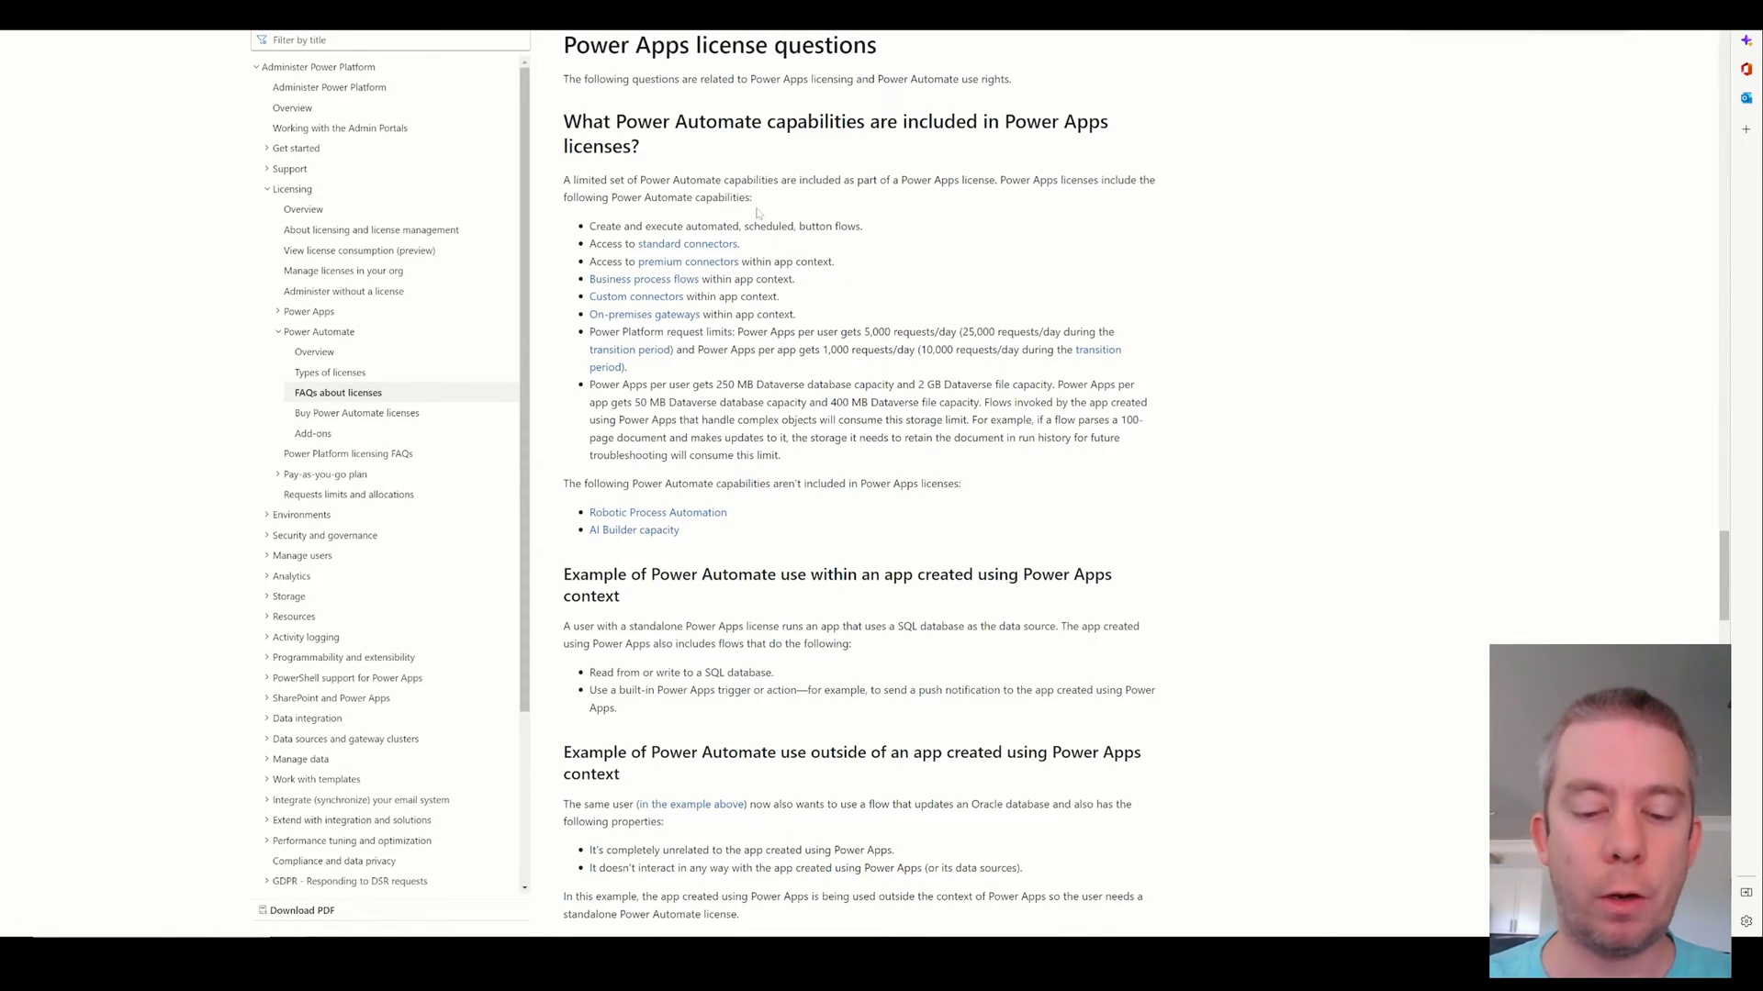
# Zoom the FAQ and highlight the 'Access to premium connectors within app context' bullet.
pyautogui.hotkey('ctrl', '+')
pyautogui.hotkey('ctrl', '+')
pyautogui.hotkey('ctrl', '+')
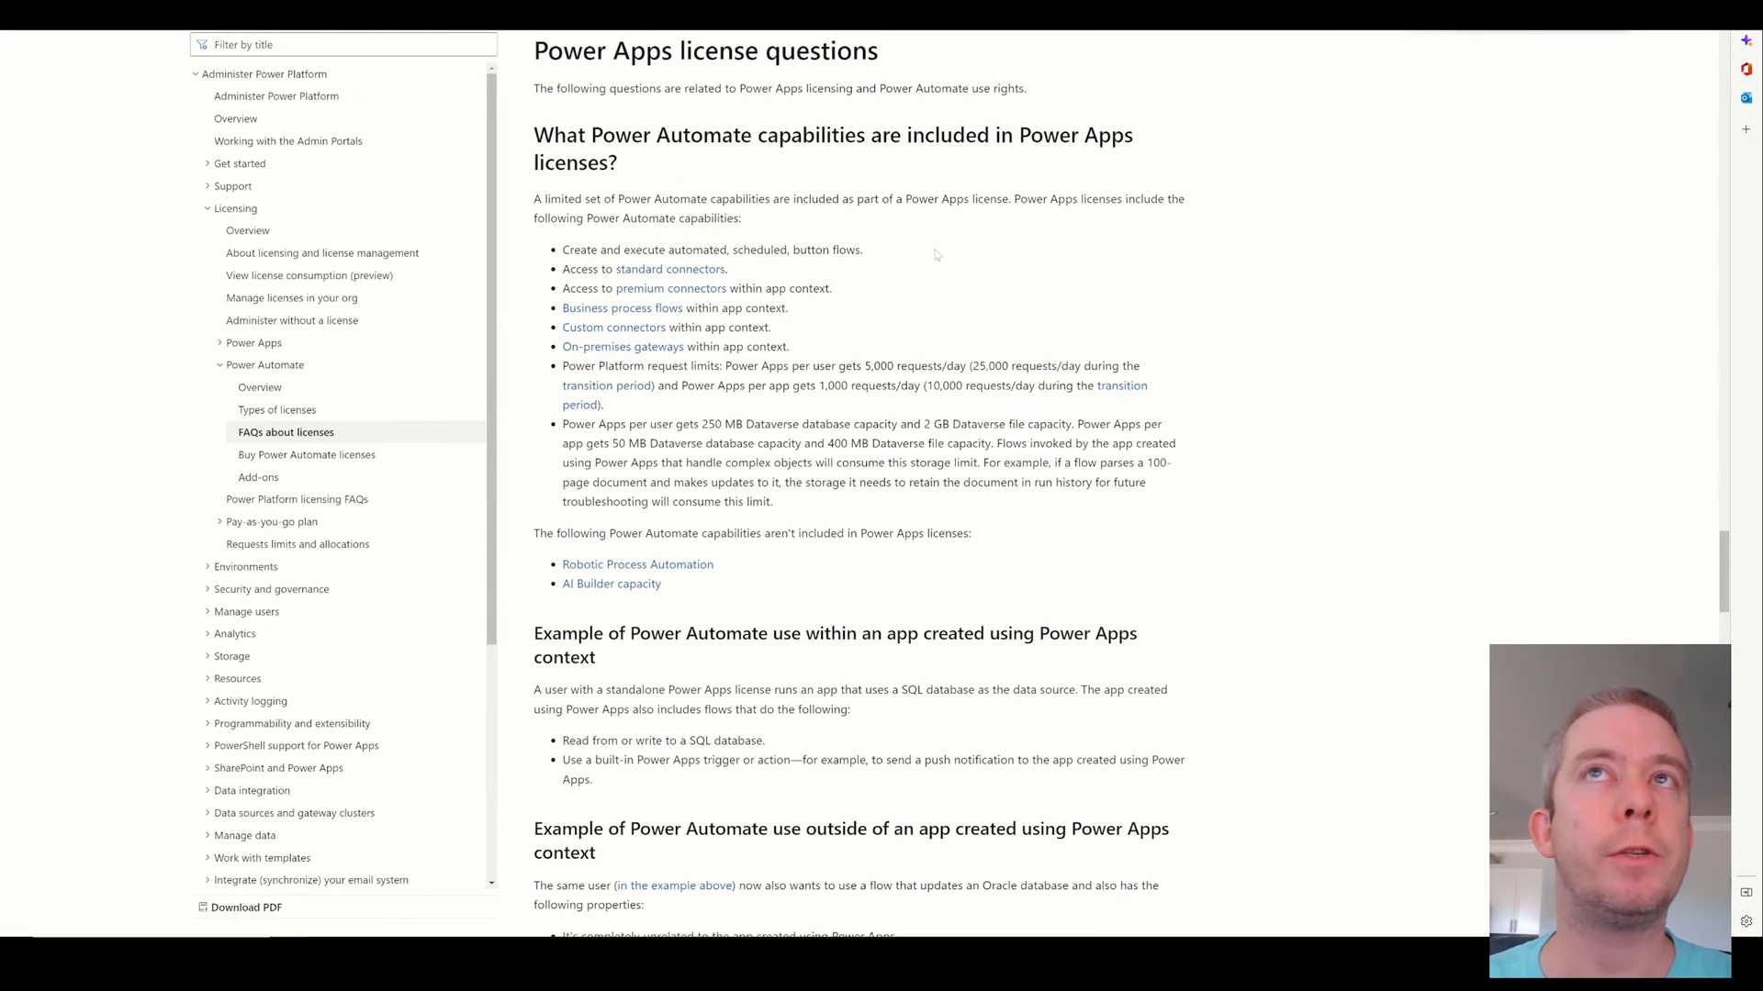
pyautogui.scroll(-2, 757, 585)
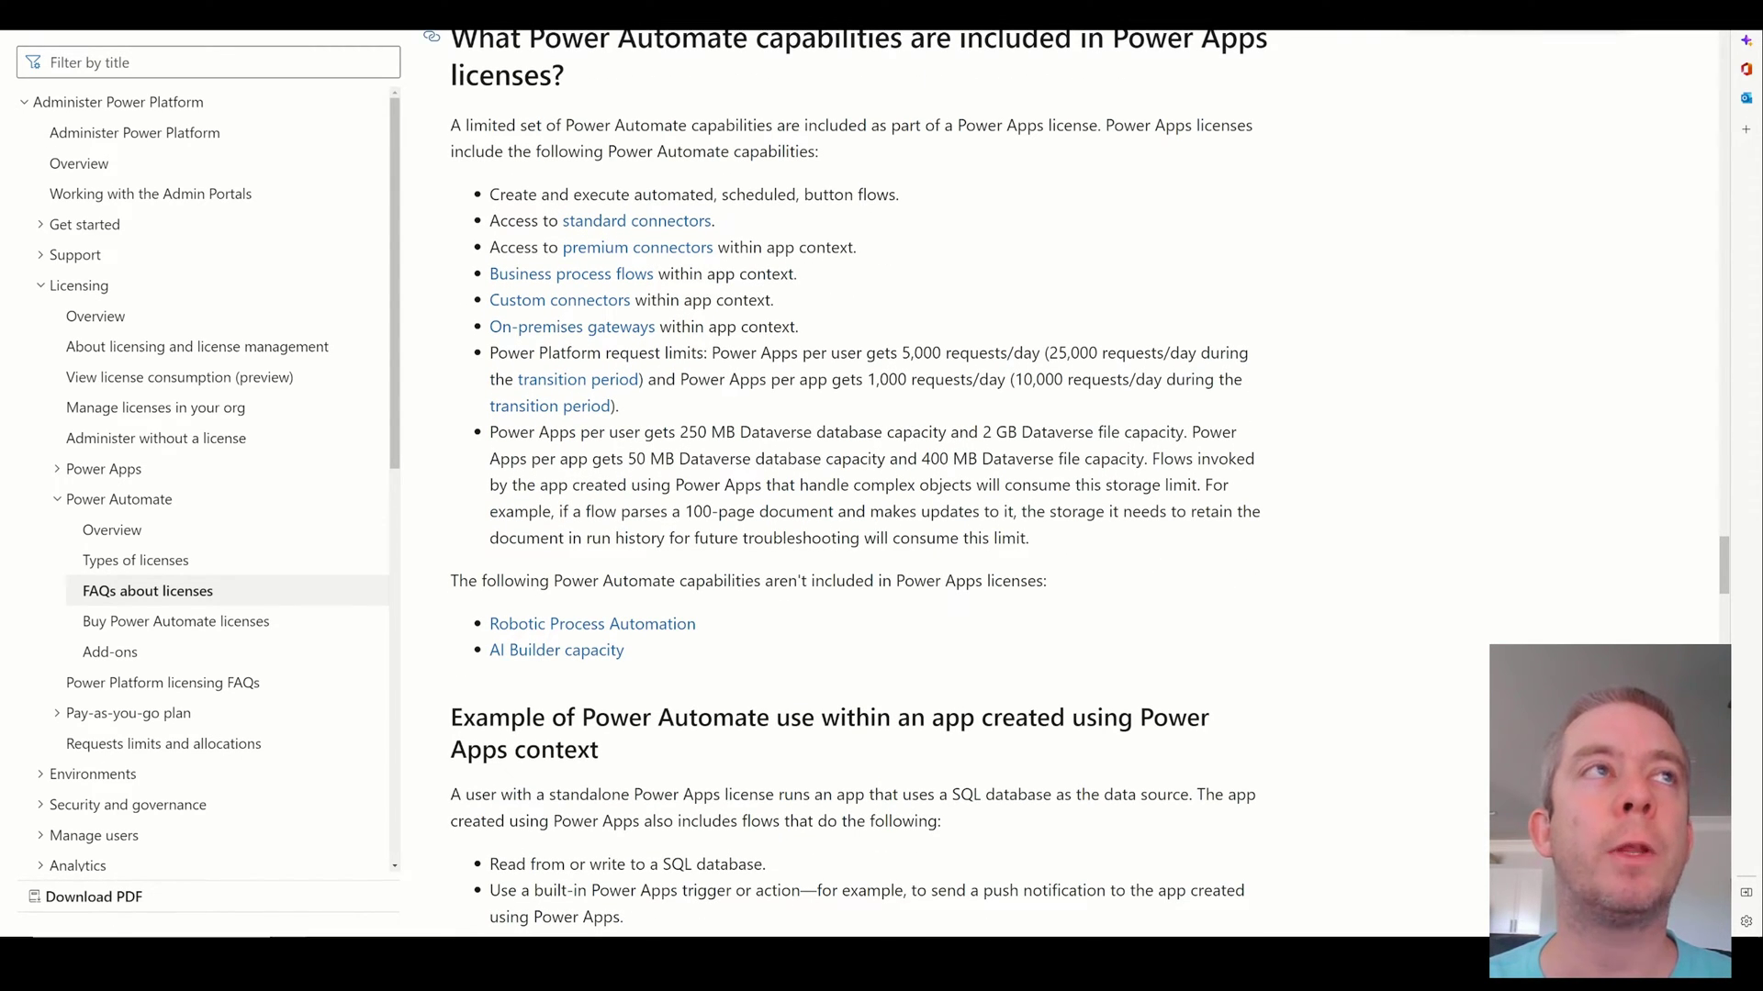
pyautogui.moveTo(1112, 41); pyautogui.dragTo(1221, 89)
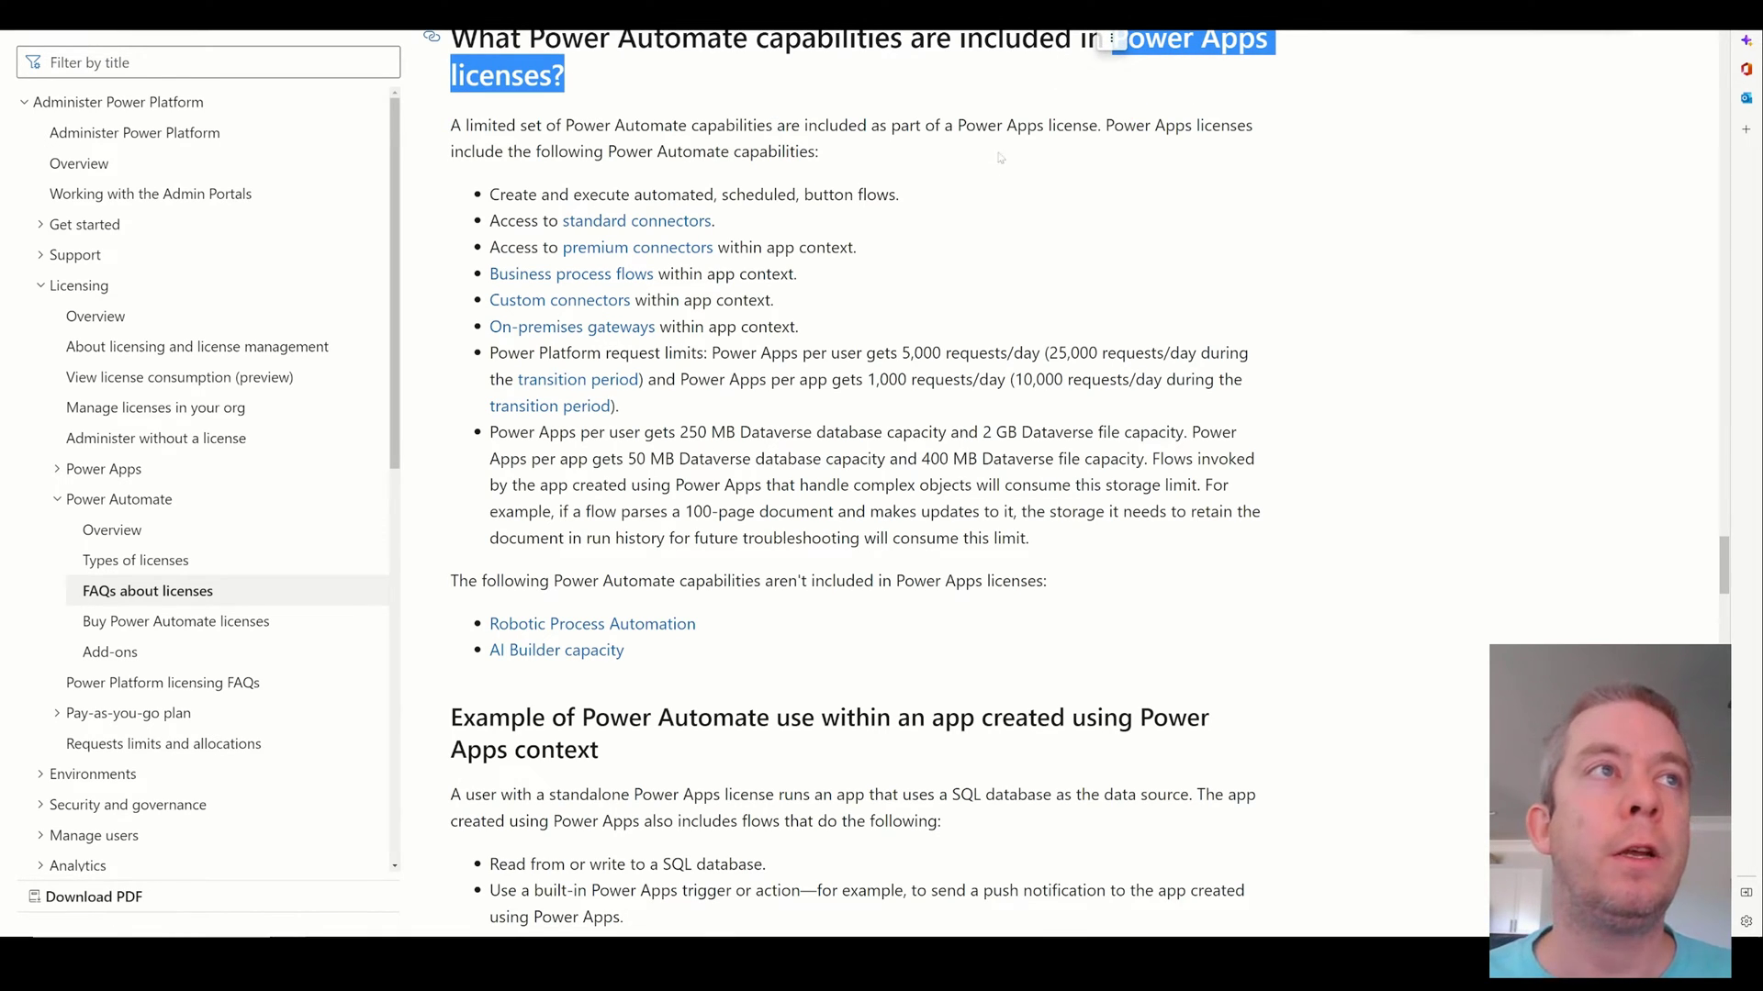
pyautogui.moveTo(500, 248); pyautogui.dragTo(895, 253)
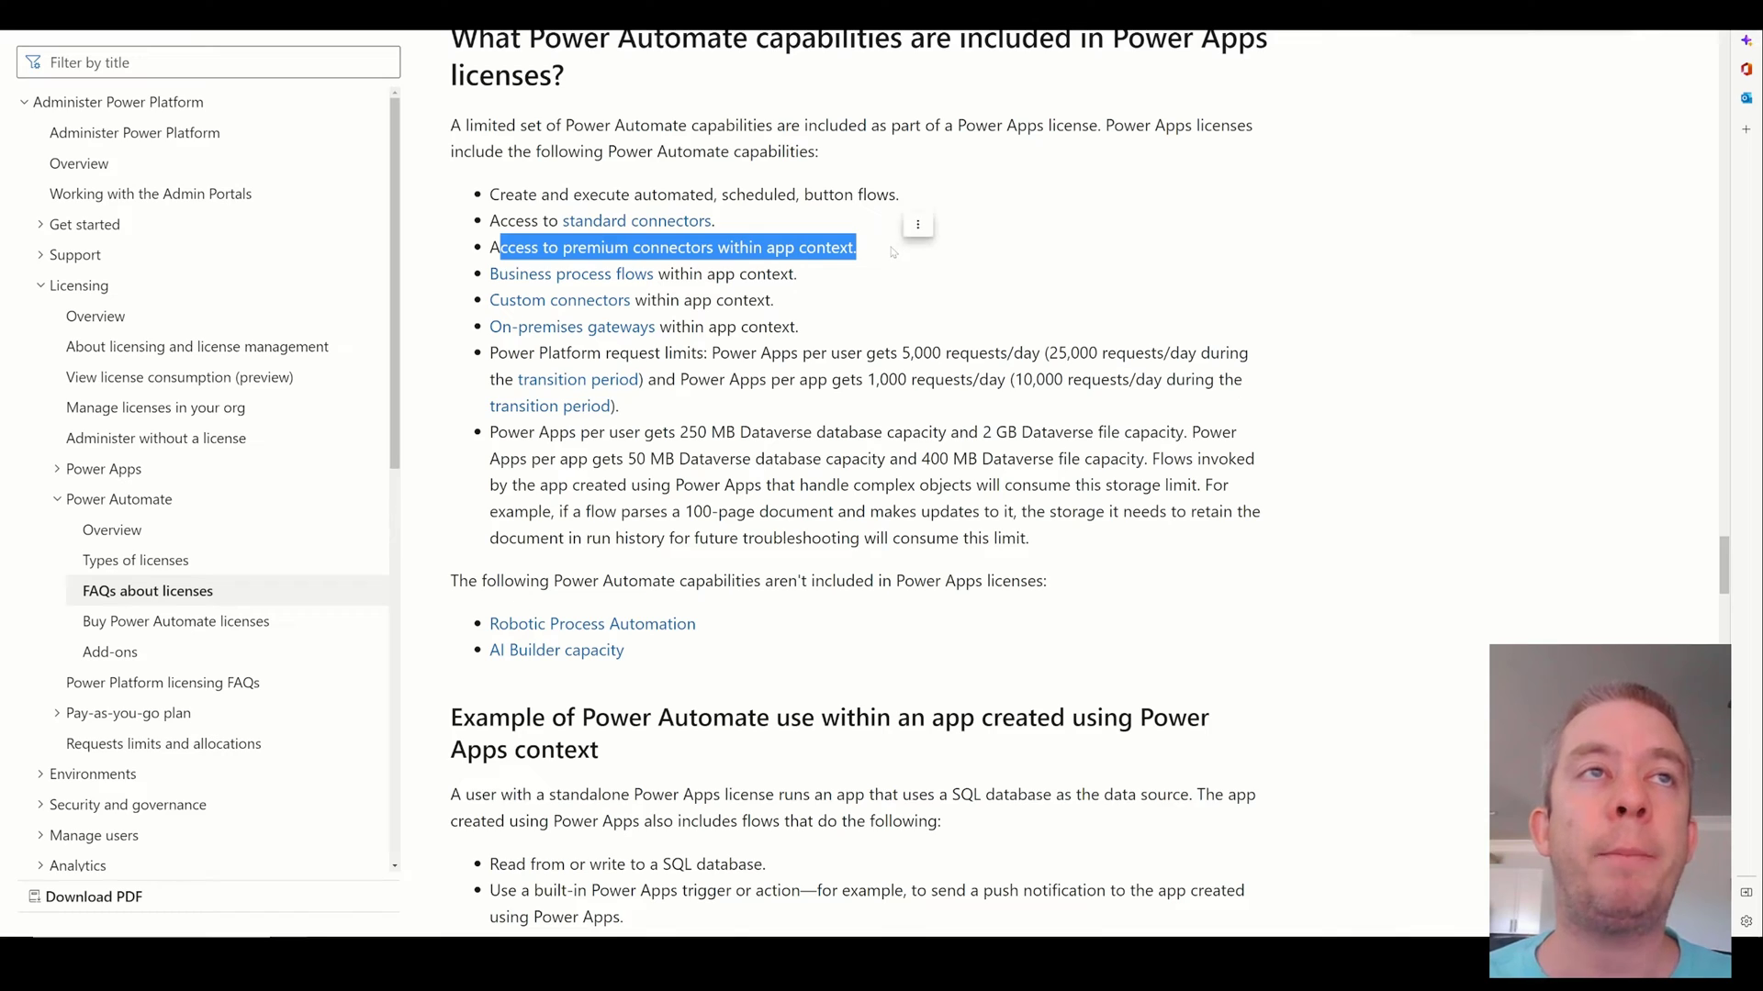
pyautogui.click(871, 251)
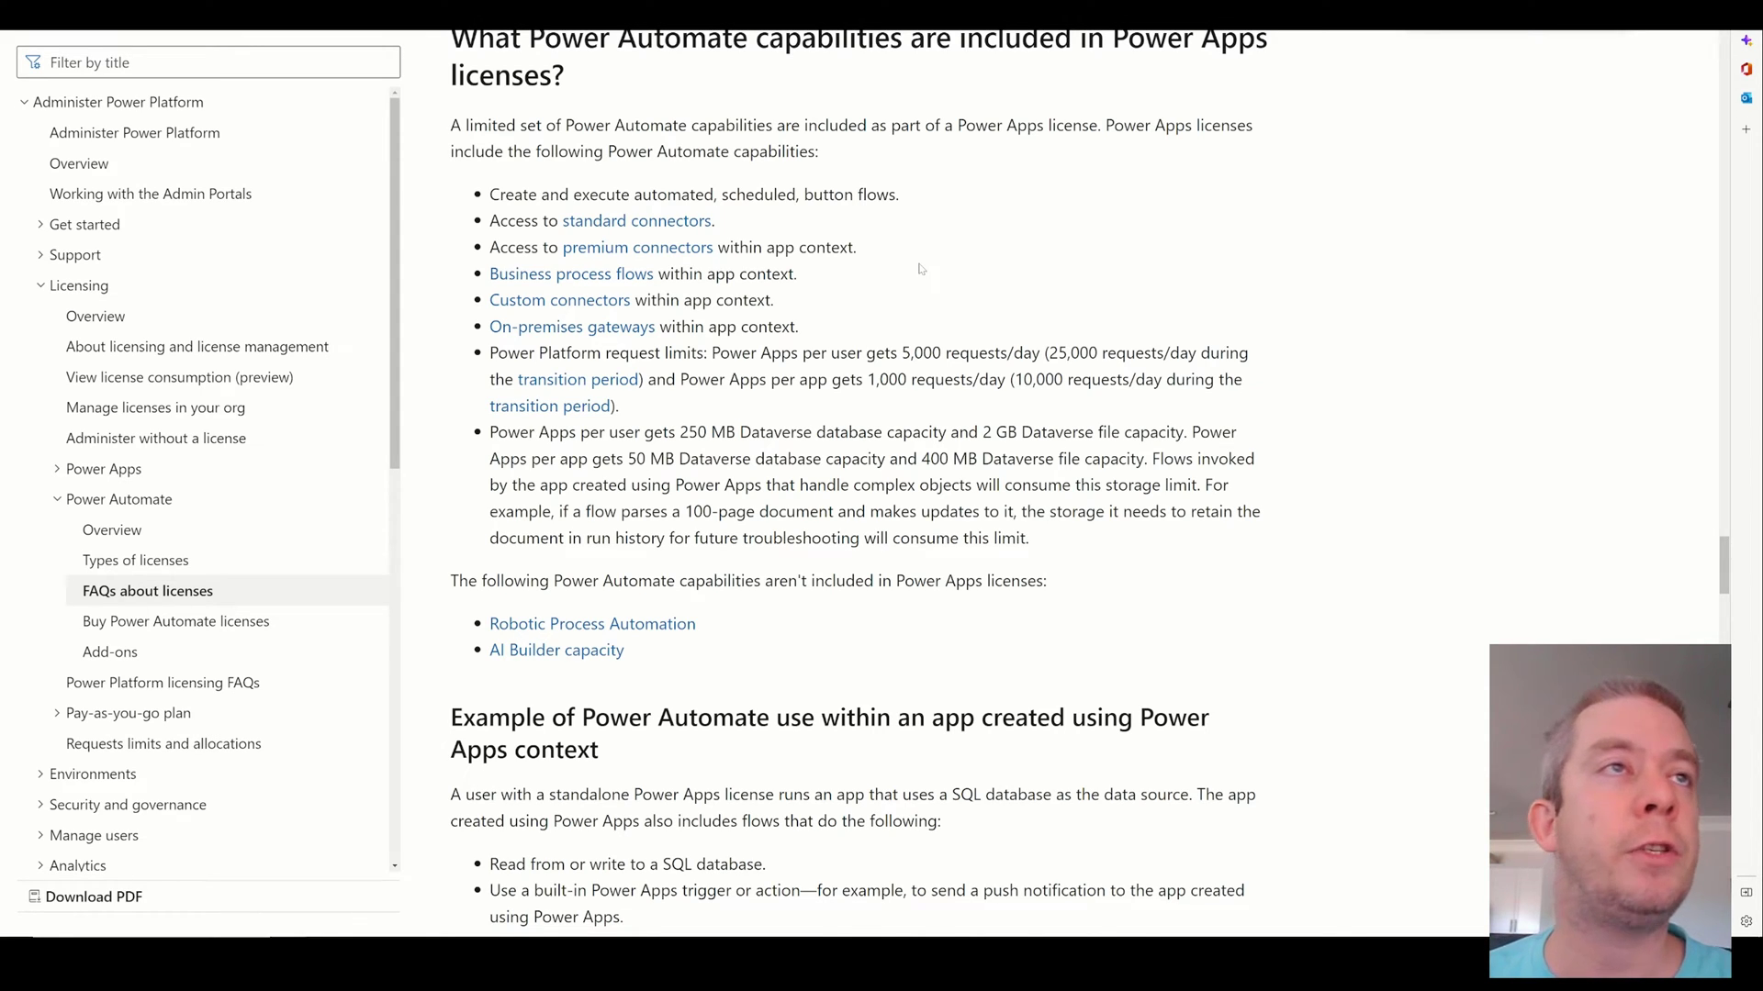
pyautogui.moveTo(855, 248); pyautogui.dragTo(489, 246)
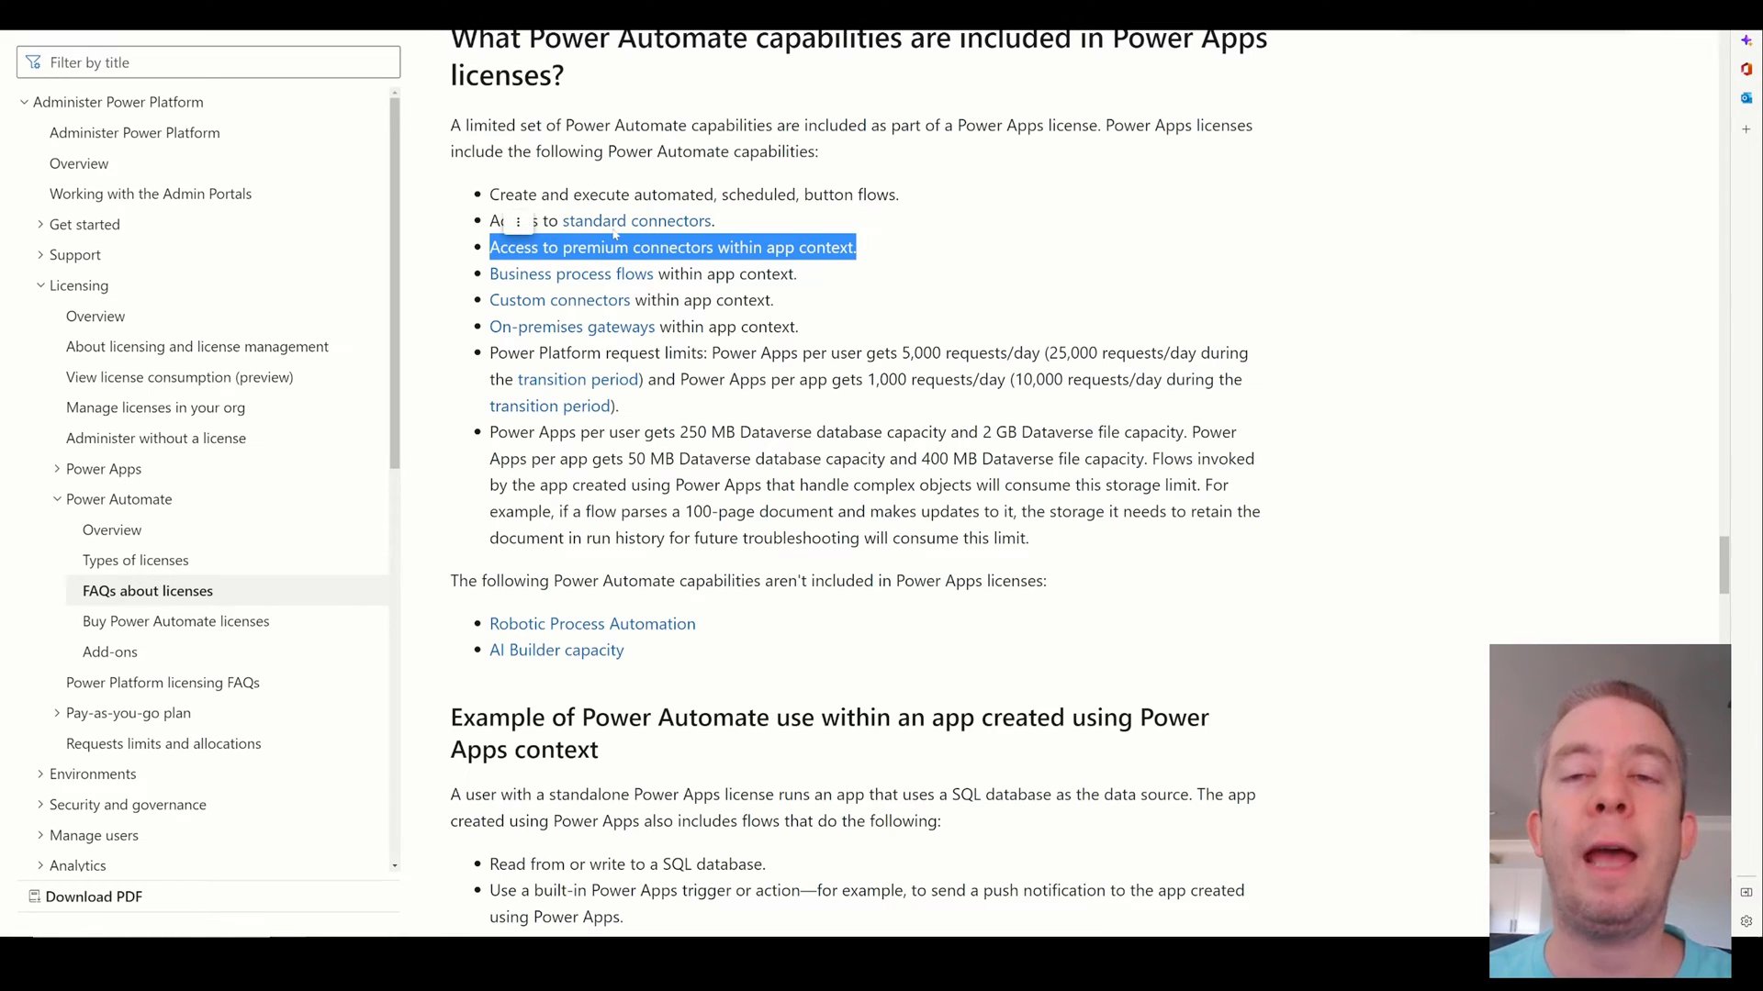